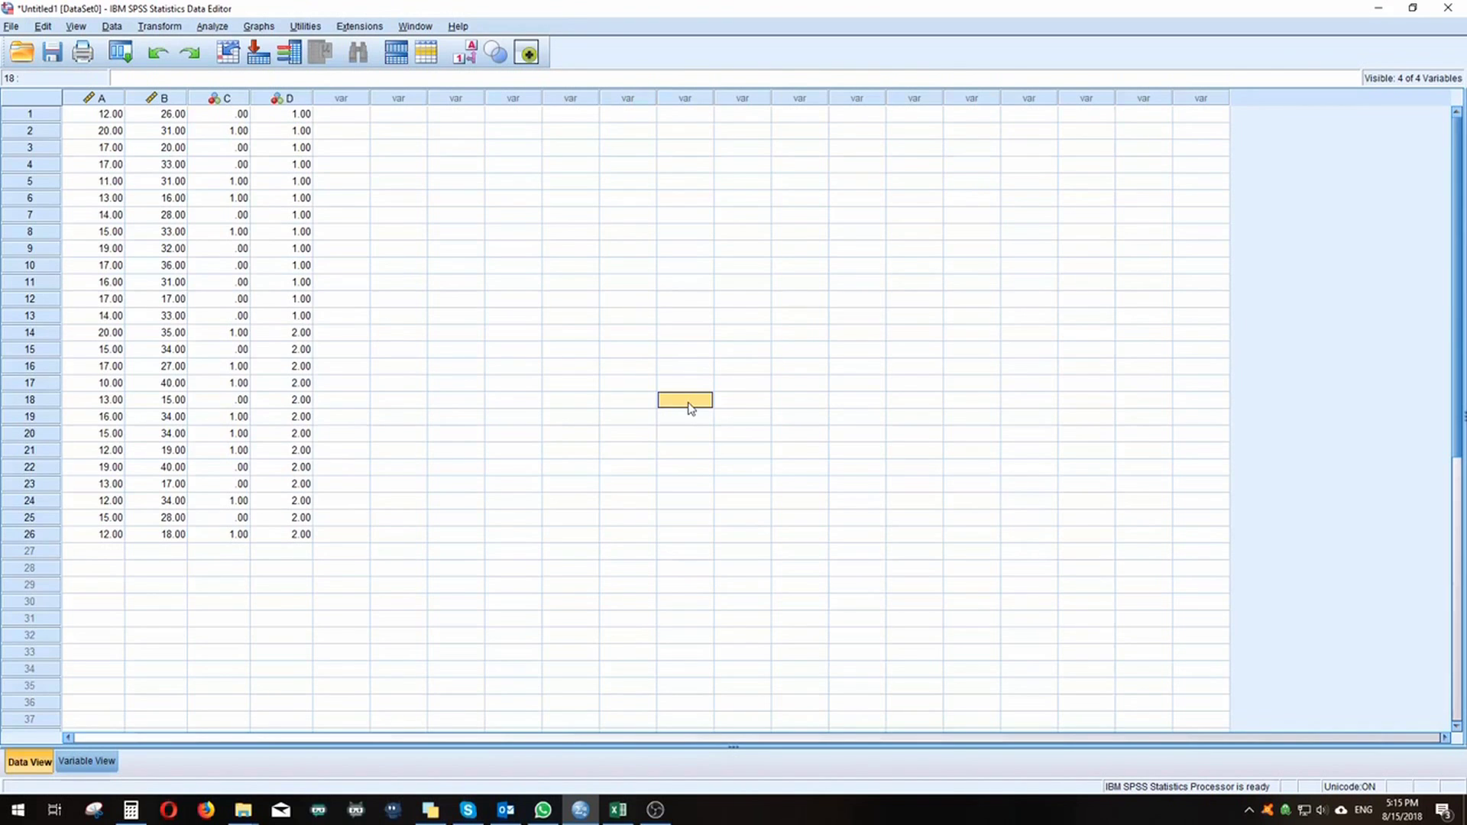
Browse the Descriptive Statistics analyses and close the list without choosing one.
left_click(208, 27)
mouse_move(282, 66)
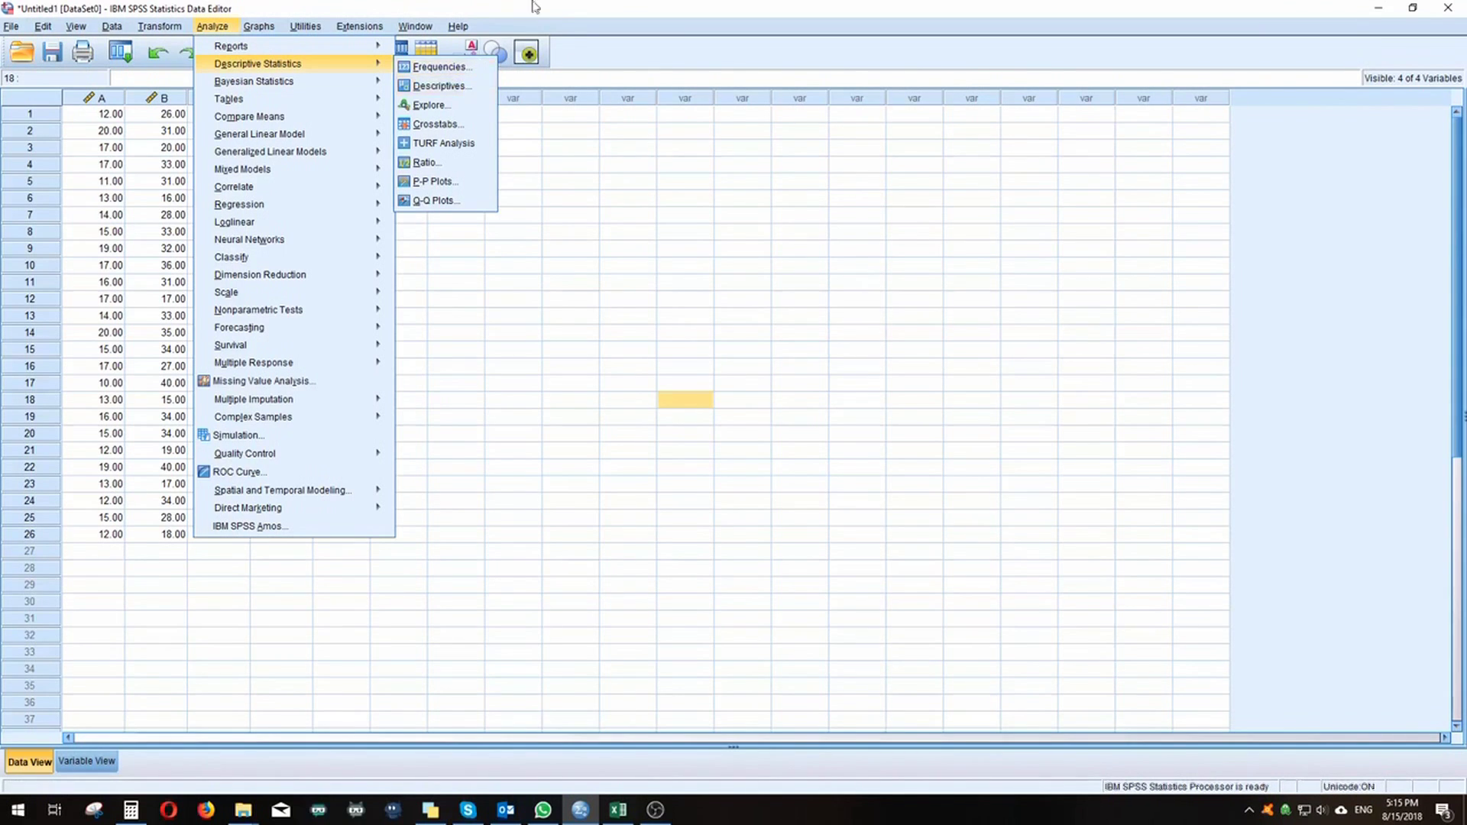
left_click(451, 86)
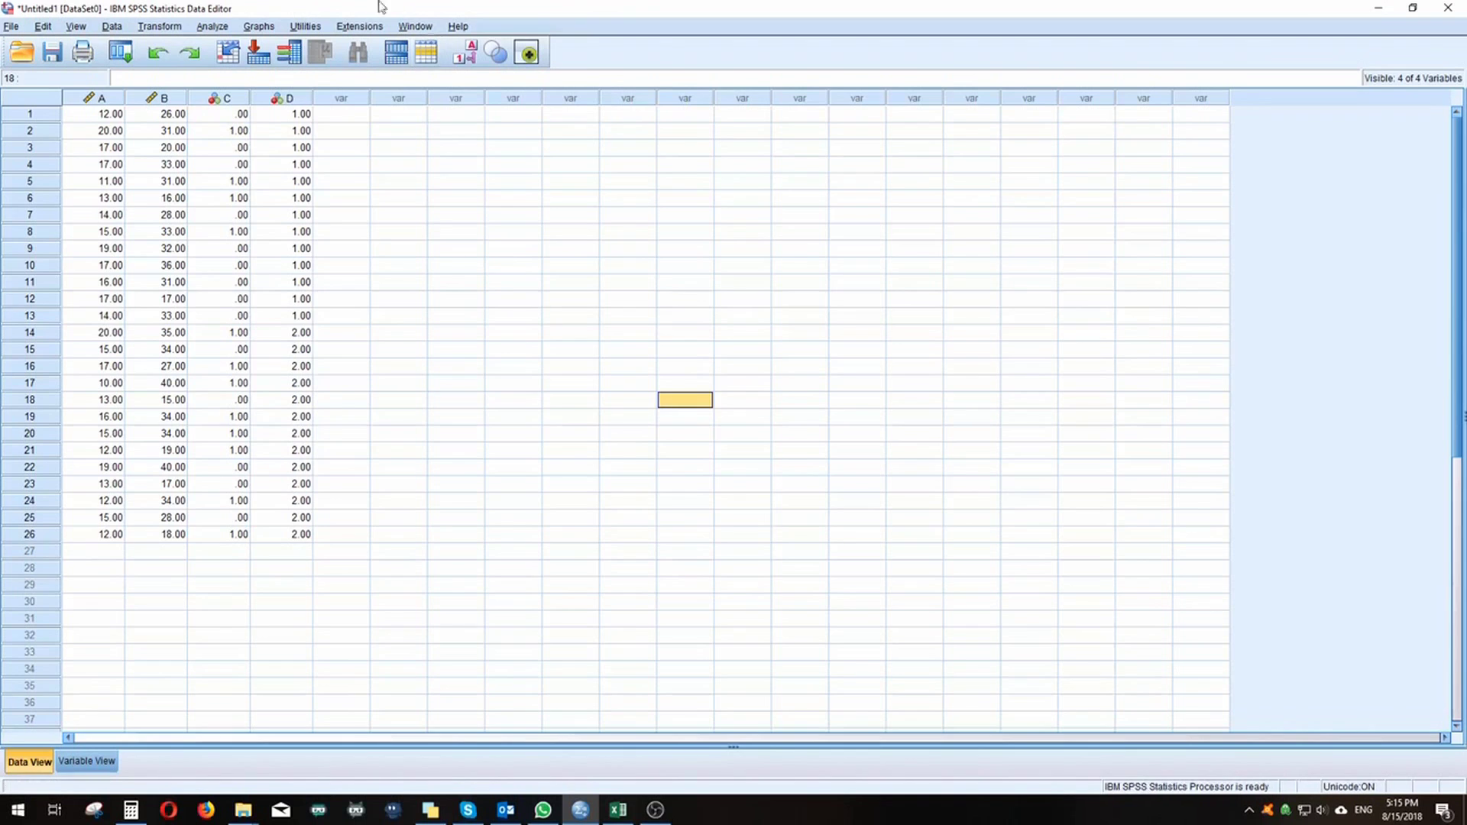
Select columns A and B and run Descriptive Statistics on them from the right-click menu.
left_click_drag(94, 98, 157, 98)
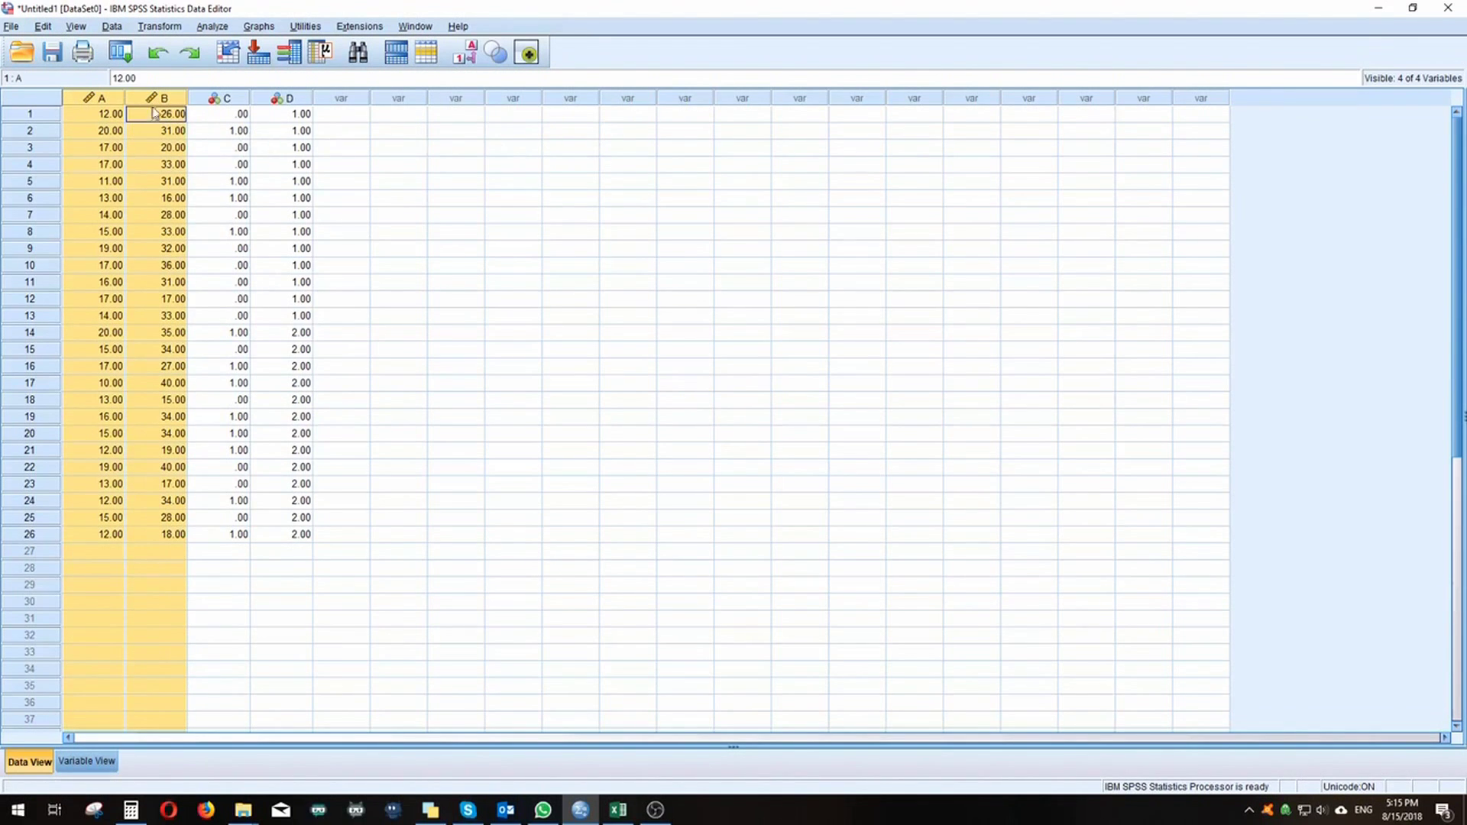
left_click(584, 170)
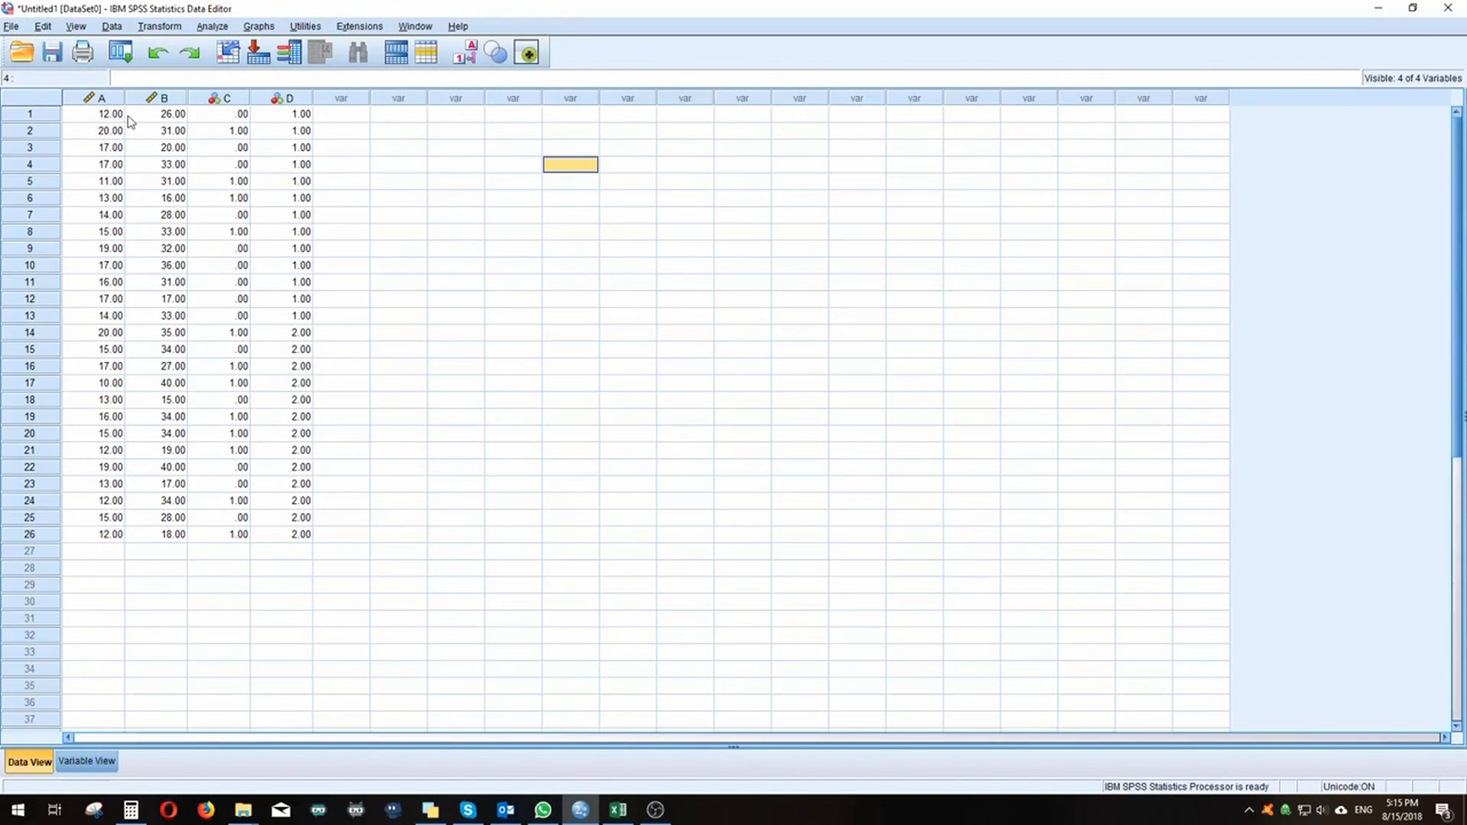
left_click(95, 99)
left_click(272, 101)
left_click(513, 169)
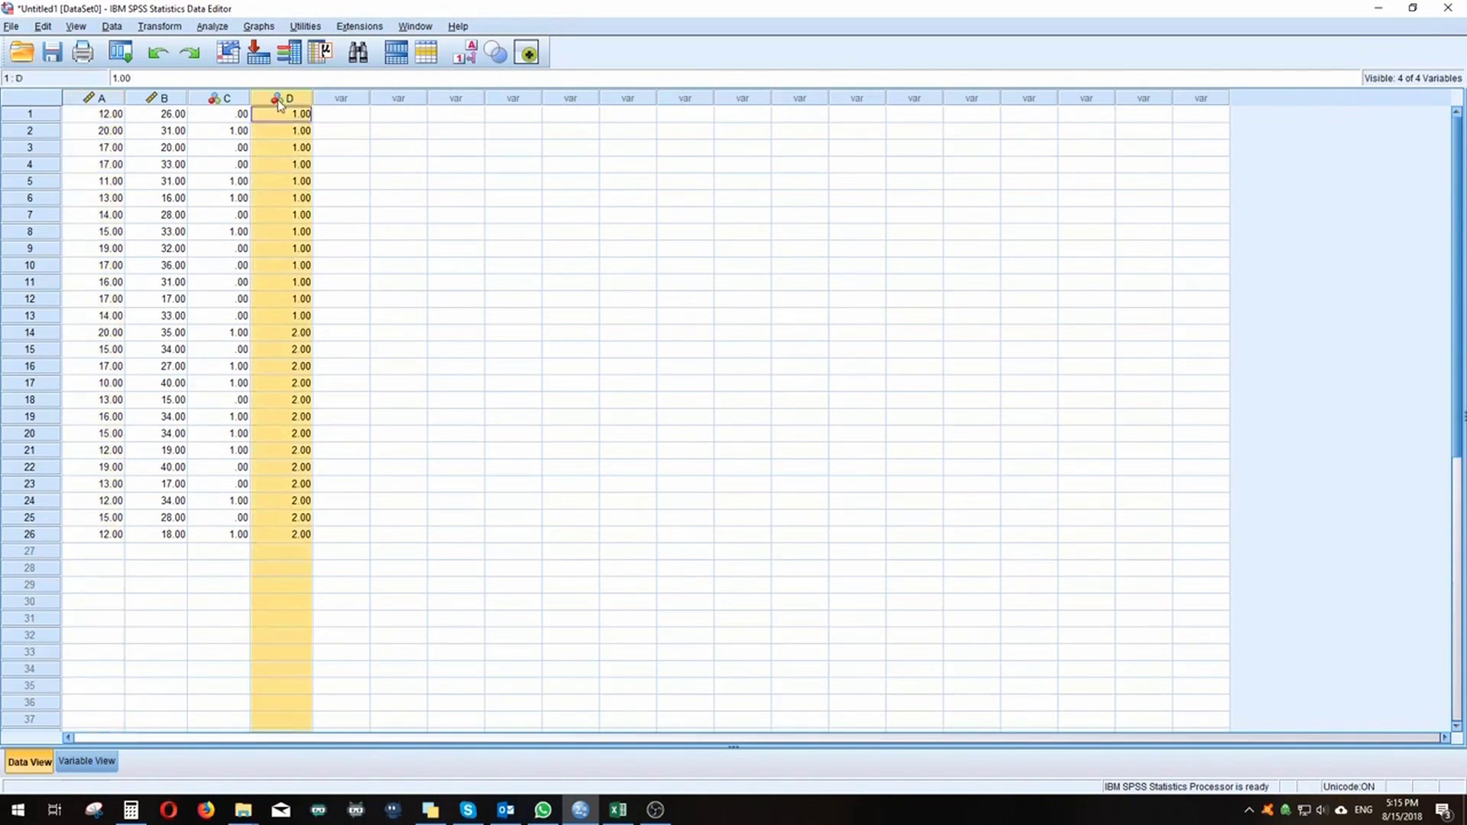
left_click_drag(91, 99, 284, 100)
left_click(504, 156)
left_click(518, 239)
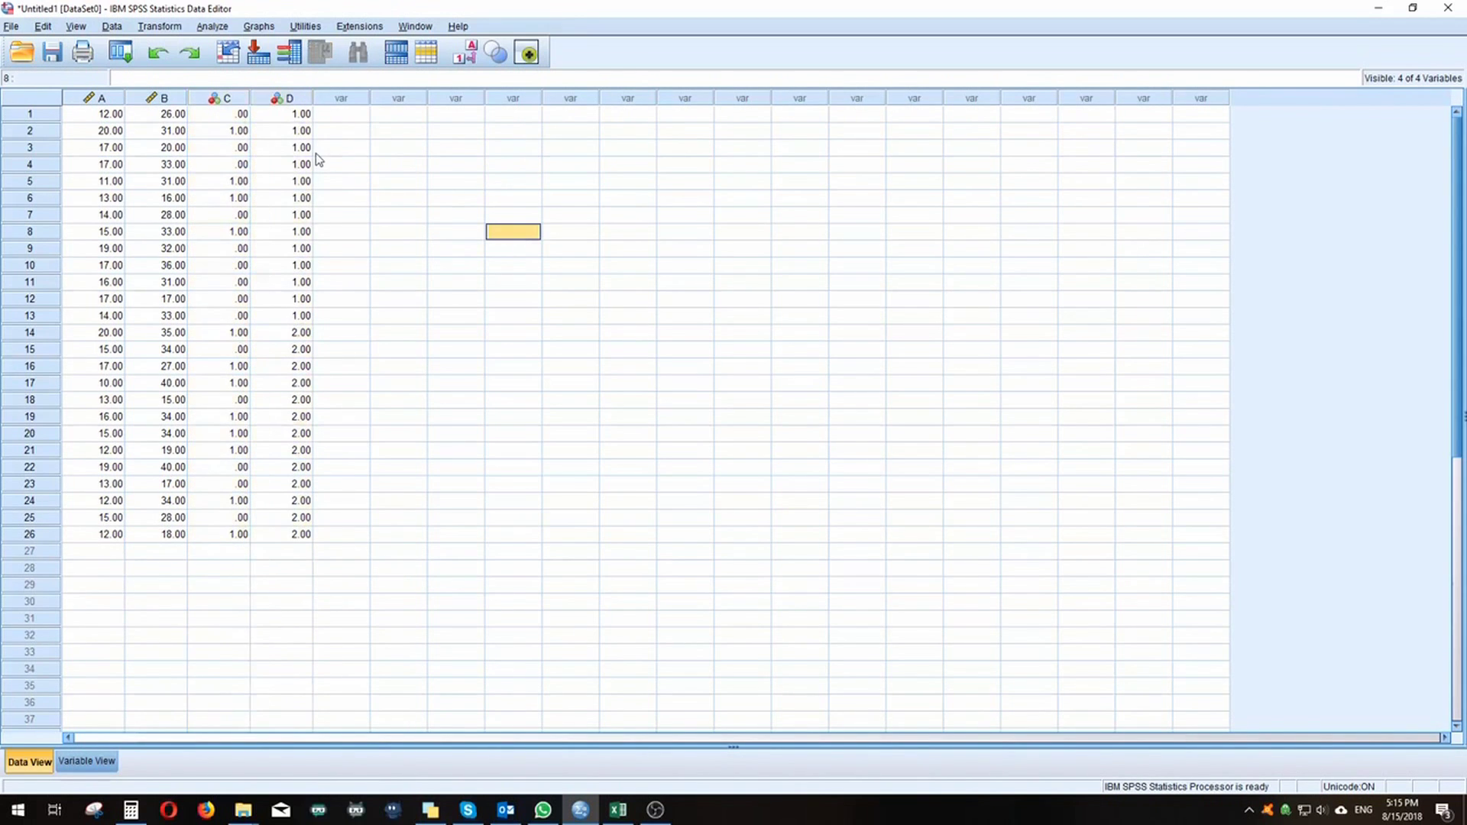
left_click(111, 99)
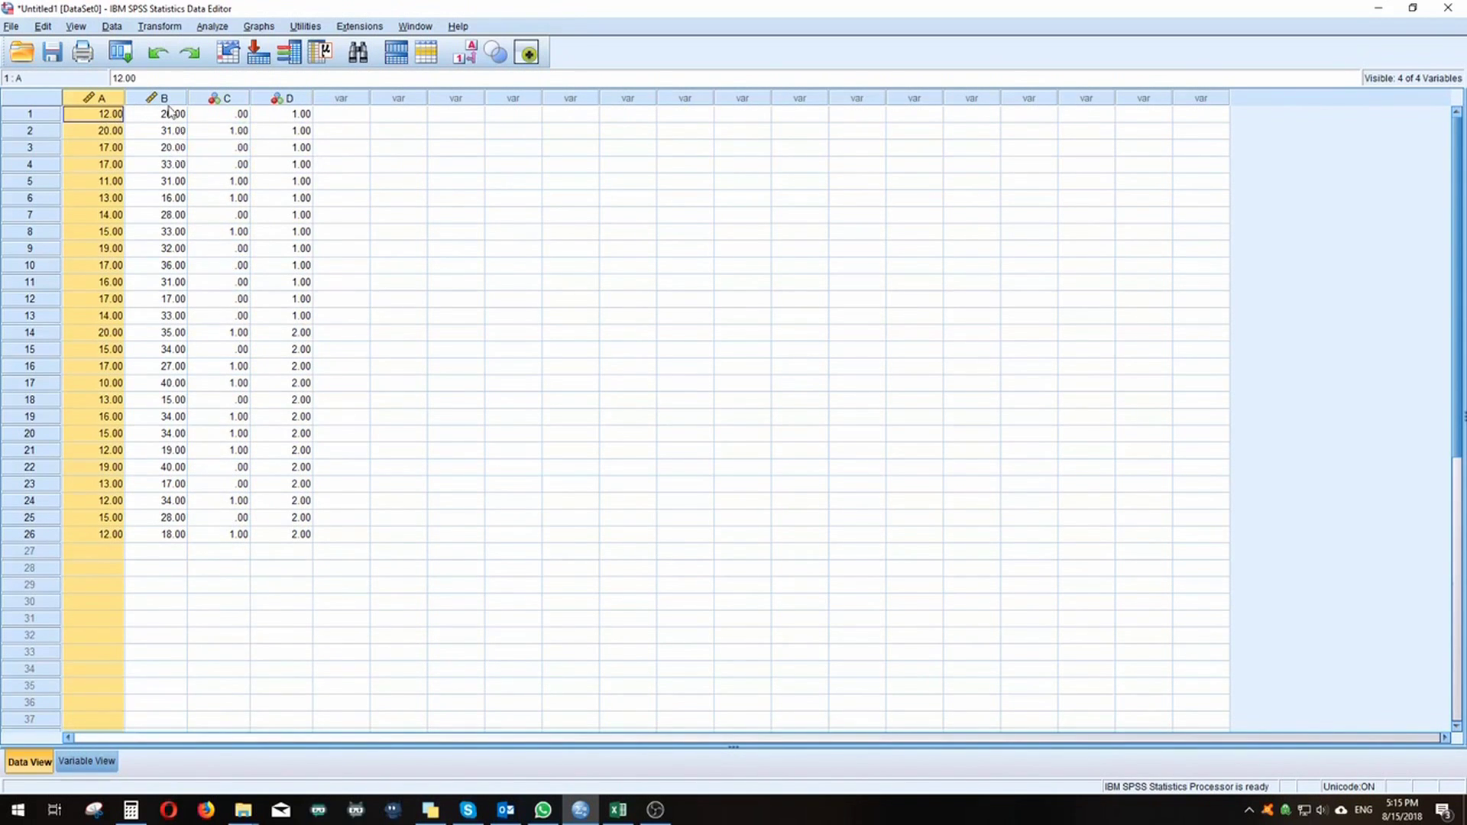
left_click(170, 98, "shift")
right_click(174, 98)
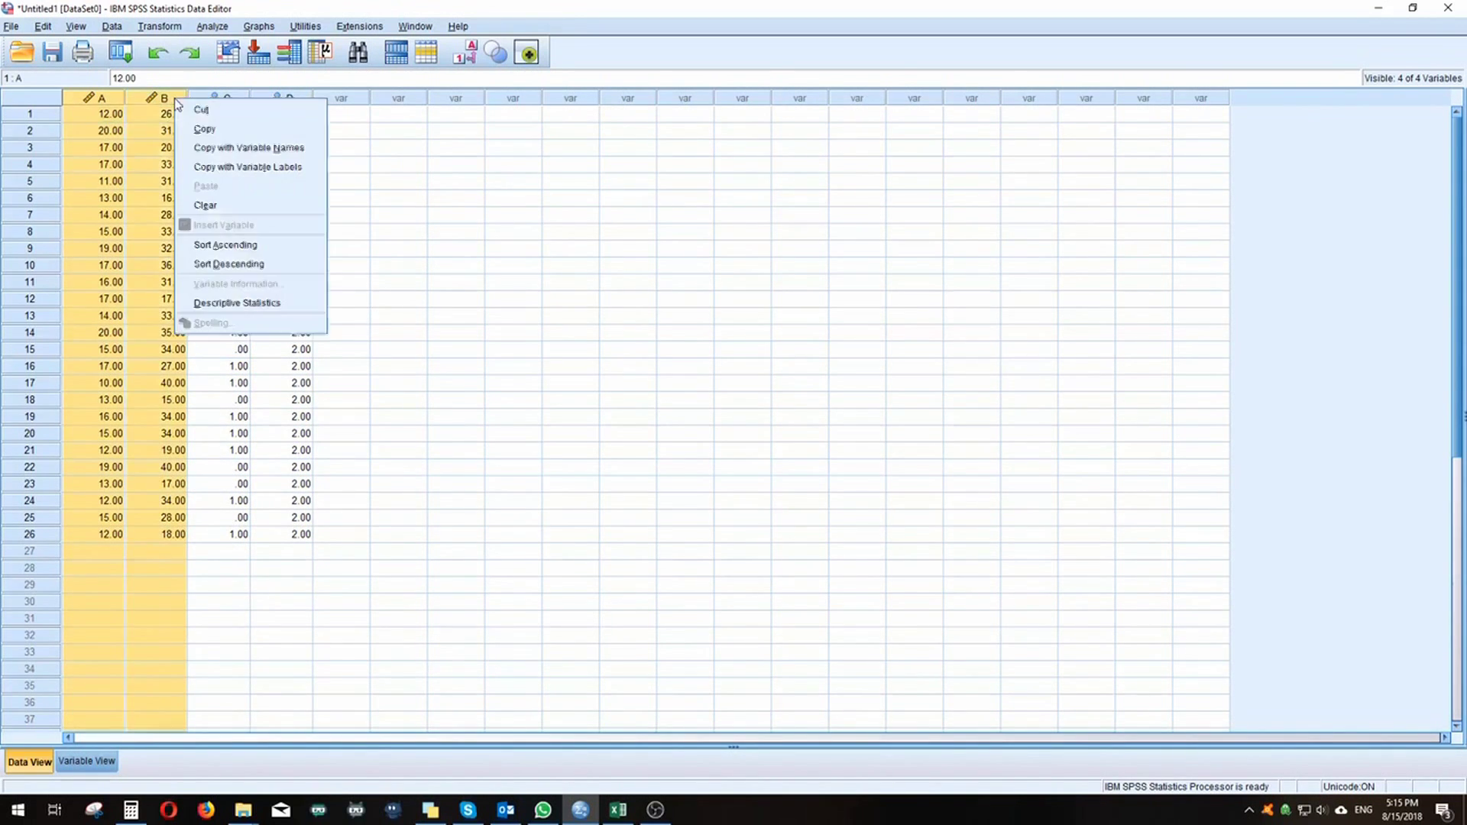
left_click(301, 308)
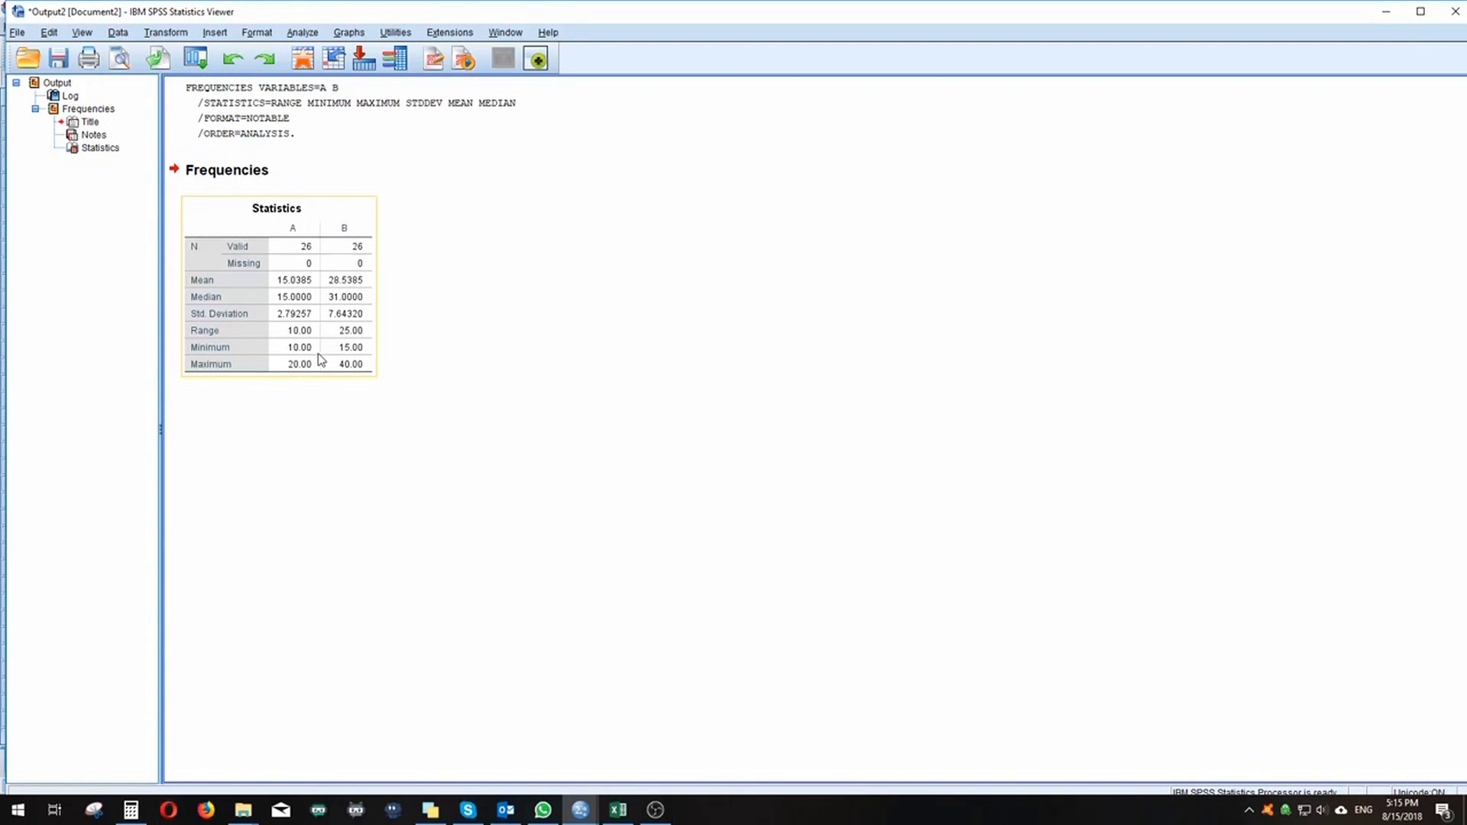
Check the Frequencies table (SDs 2.79257 and 7.64320, ranges 10 and 25), then close the Viewer.
left_click(443, 216)
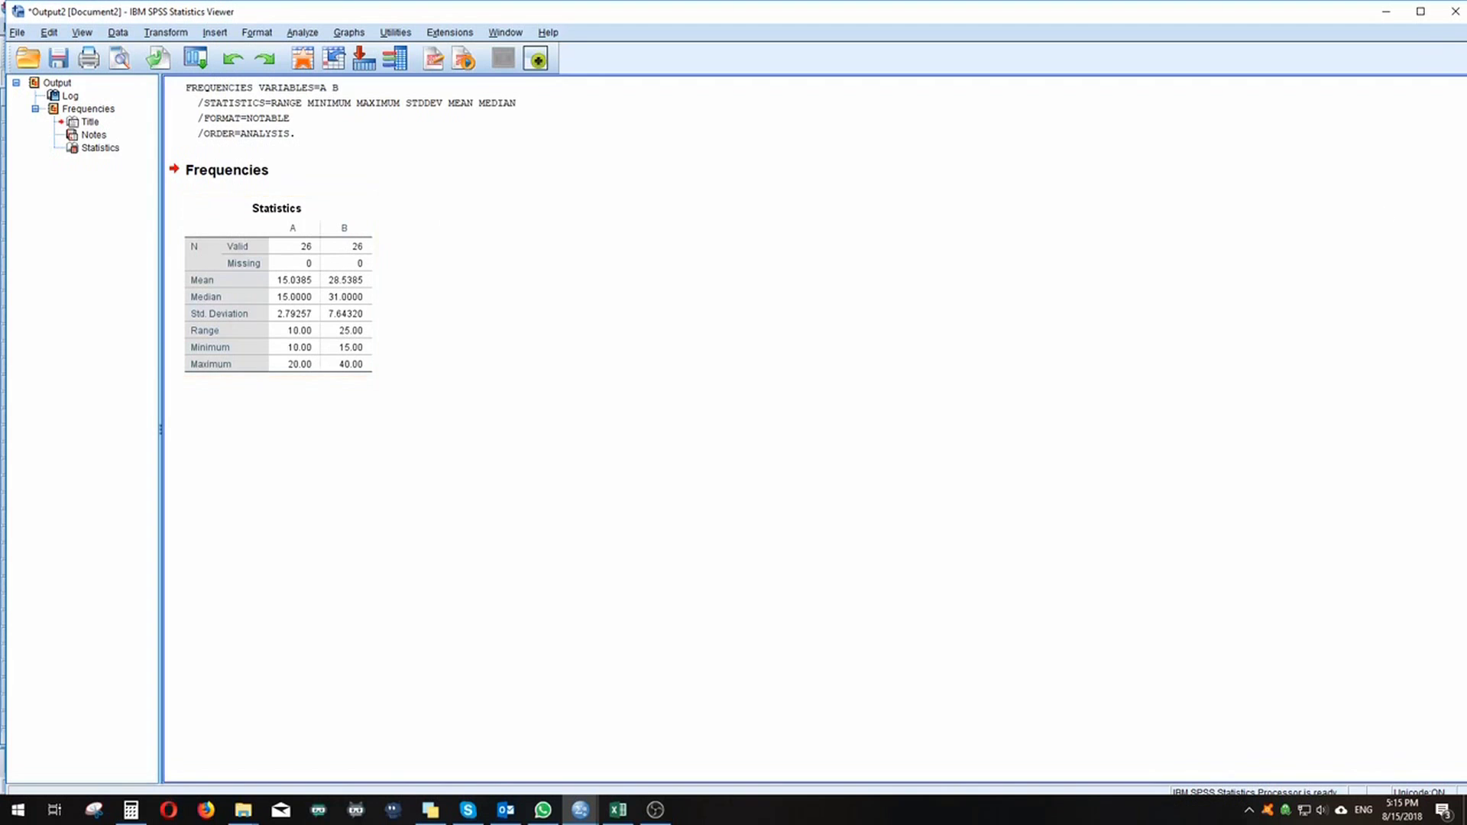
left_click(1452, 14)
Discard the unsaved output without saving and return to the data grid.
left_click(740, 429)
left_click(752, 401)
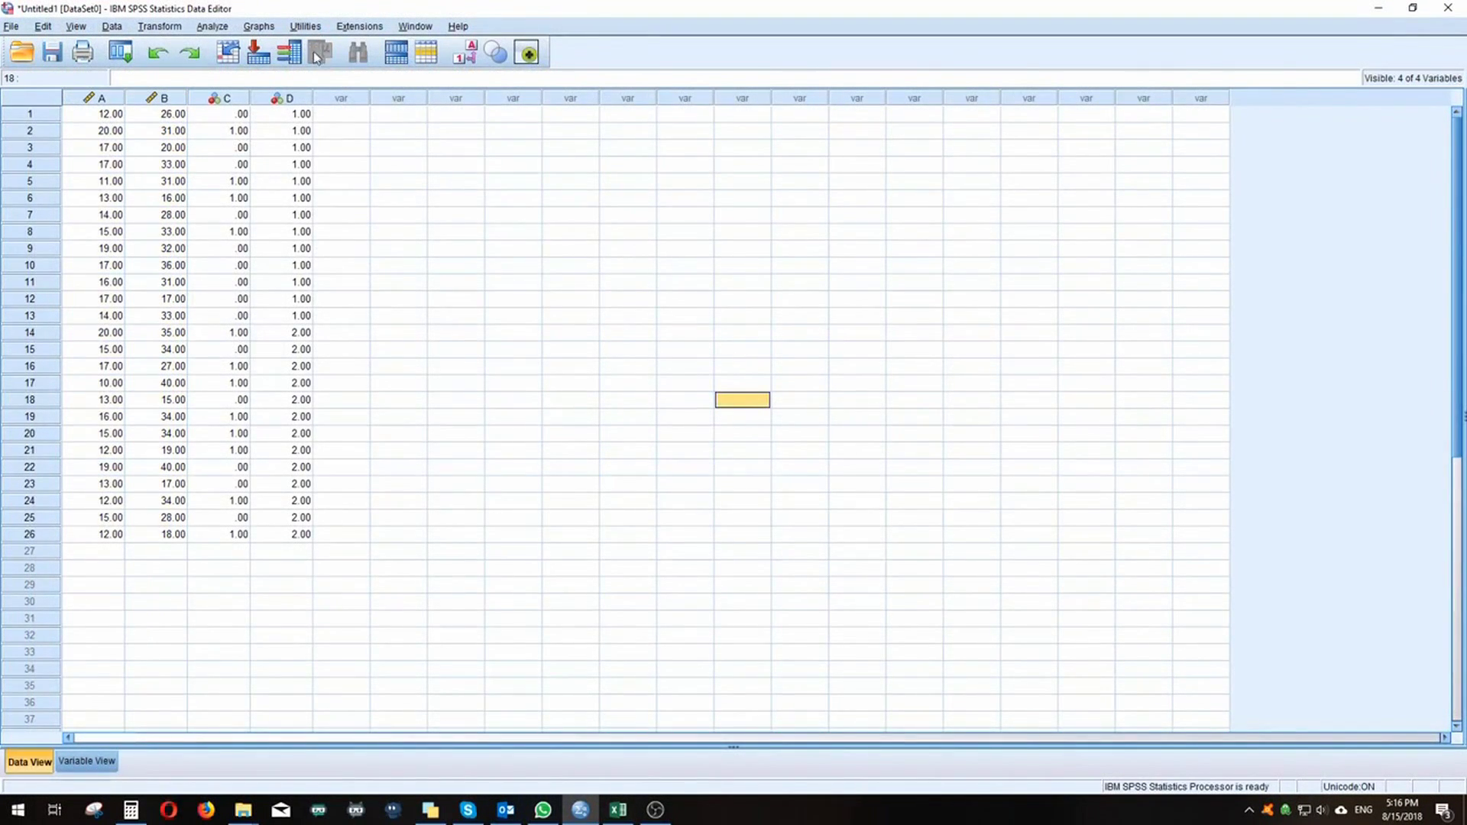
left_click(212, 26)
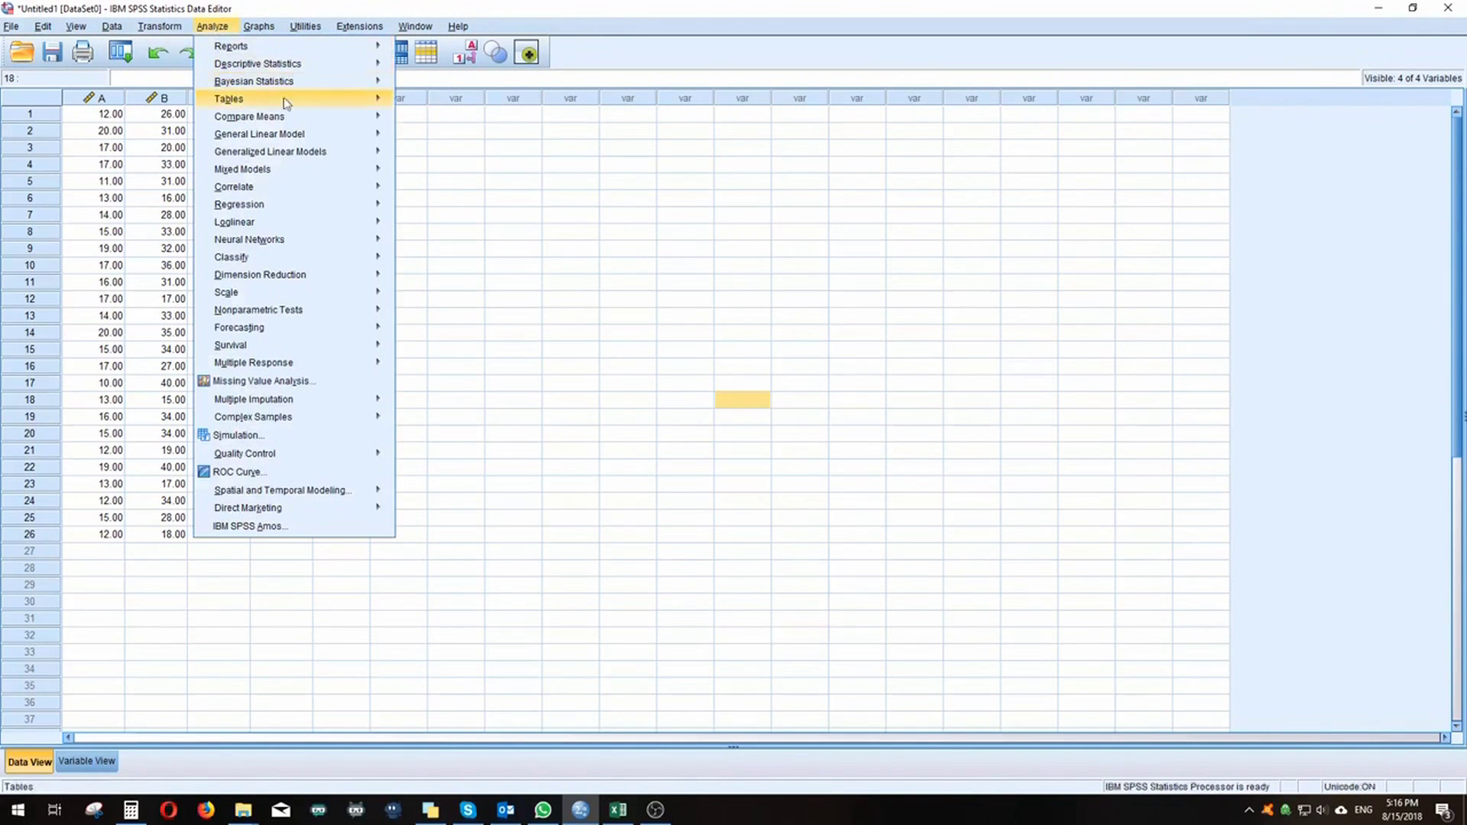
left_click(212, 26)
Open the Custom Tables builder, move it to the right and enlarge it.
left_click(212, 26)
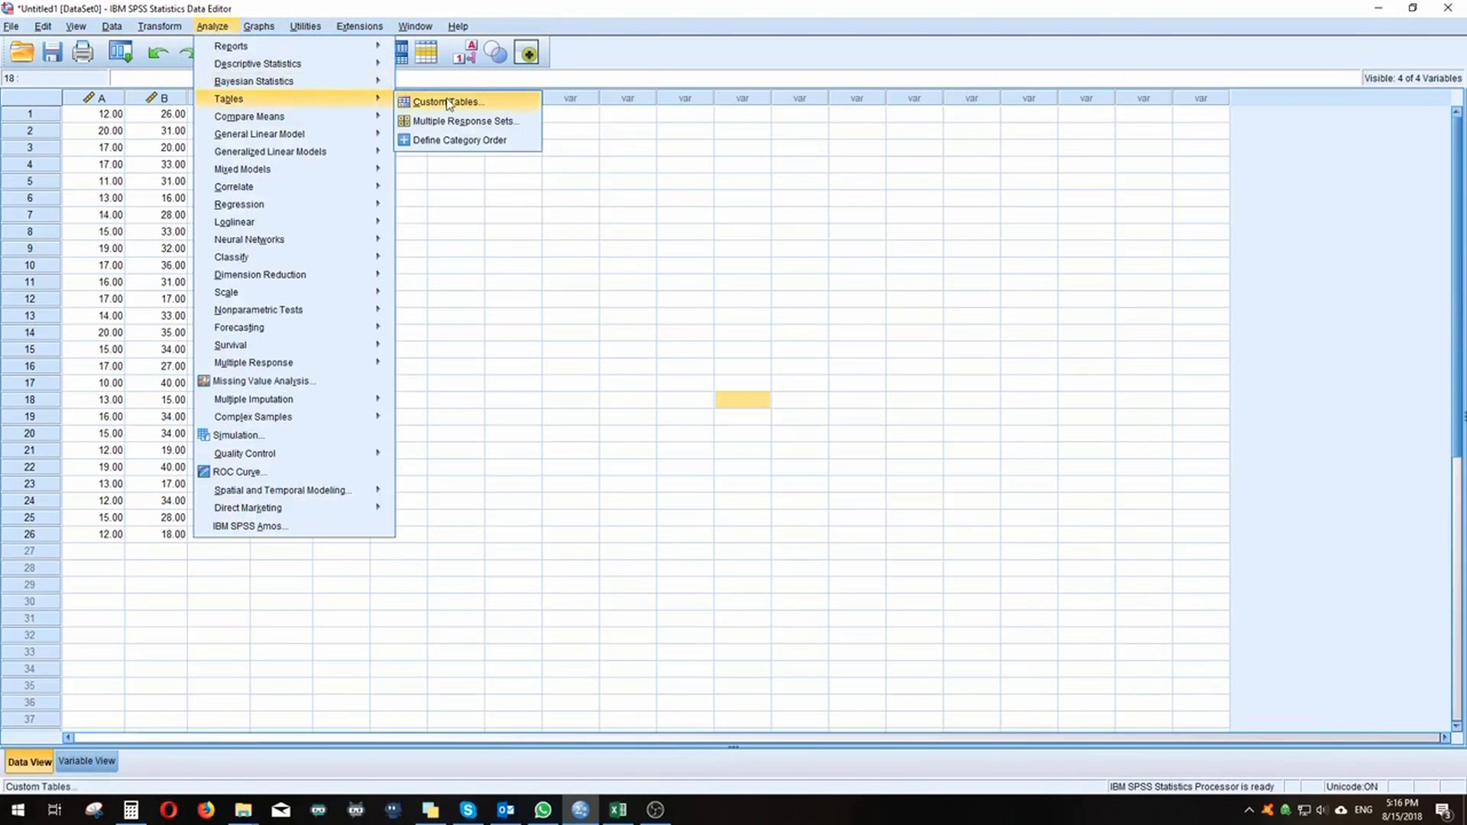
left_click(448, 100)
left_click_drag(390, 169, 566, 171)
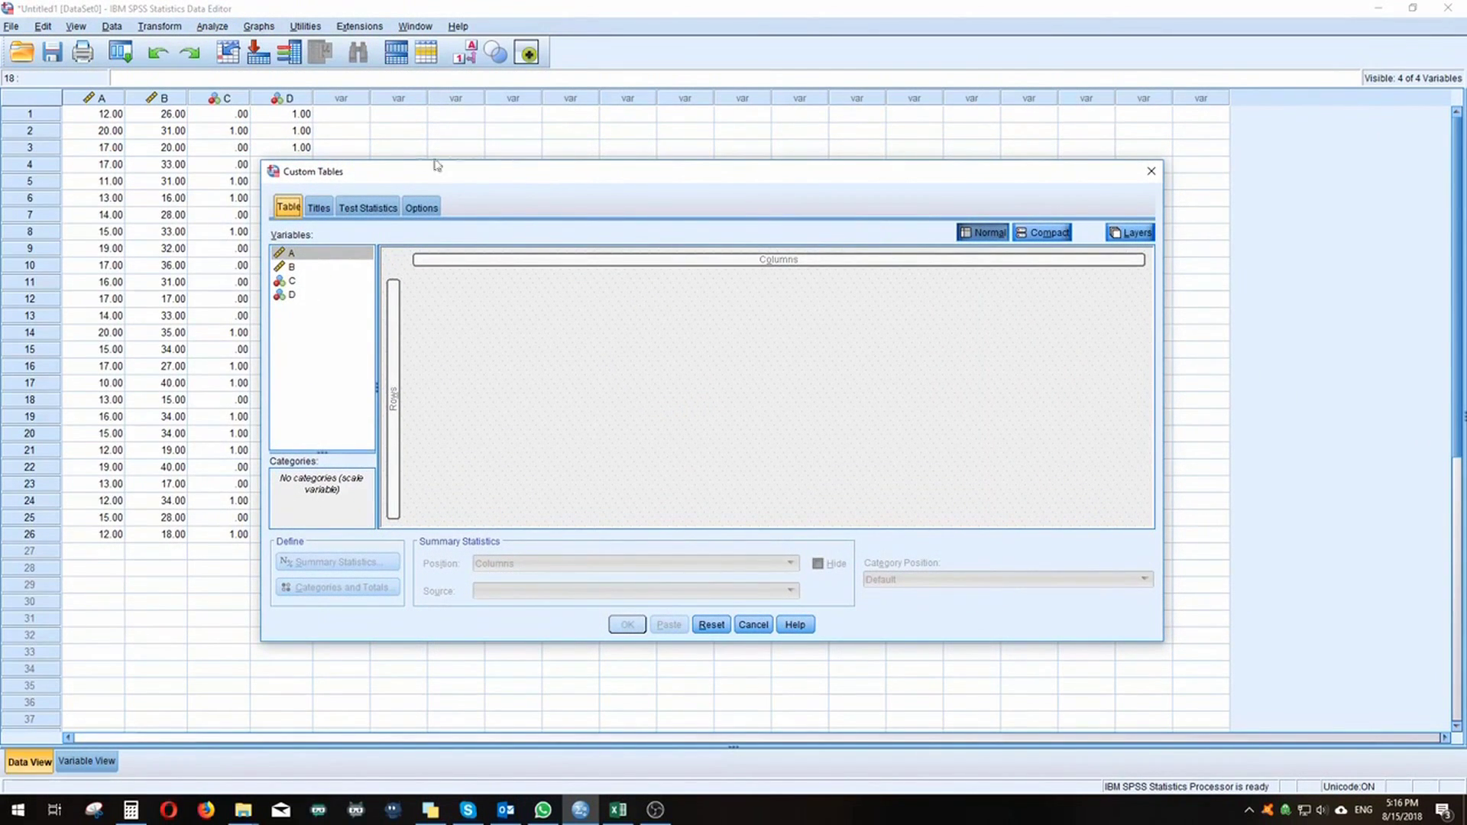
left_click_drag(1162, 640, 1222, 686)
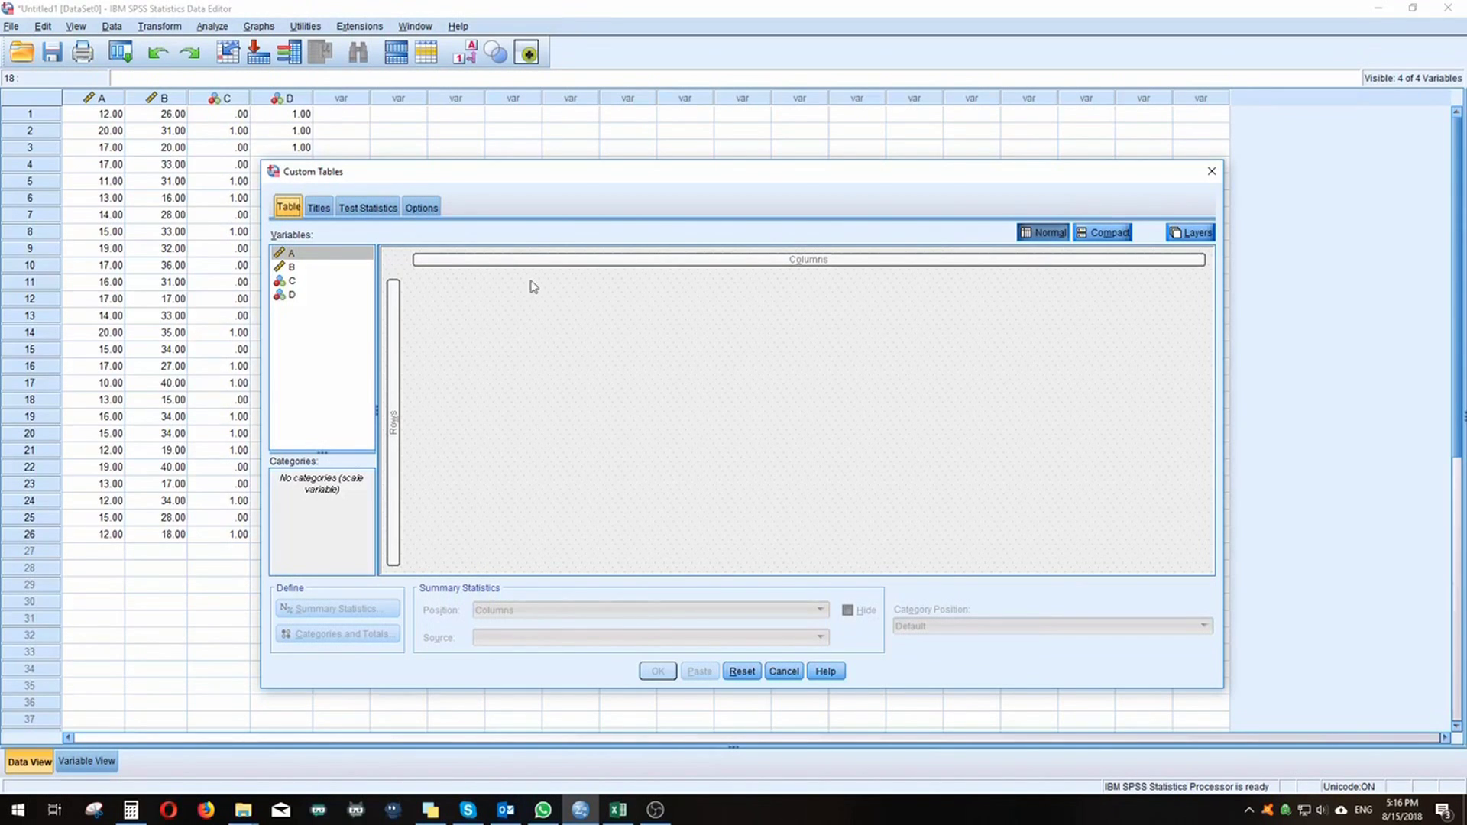
left_click(319, 206)
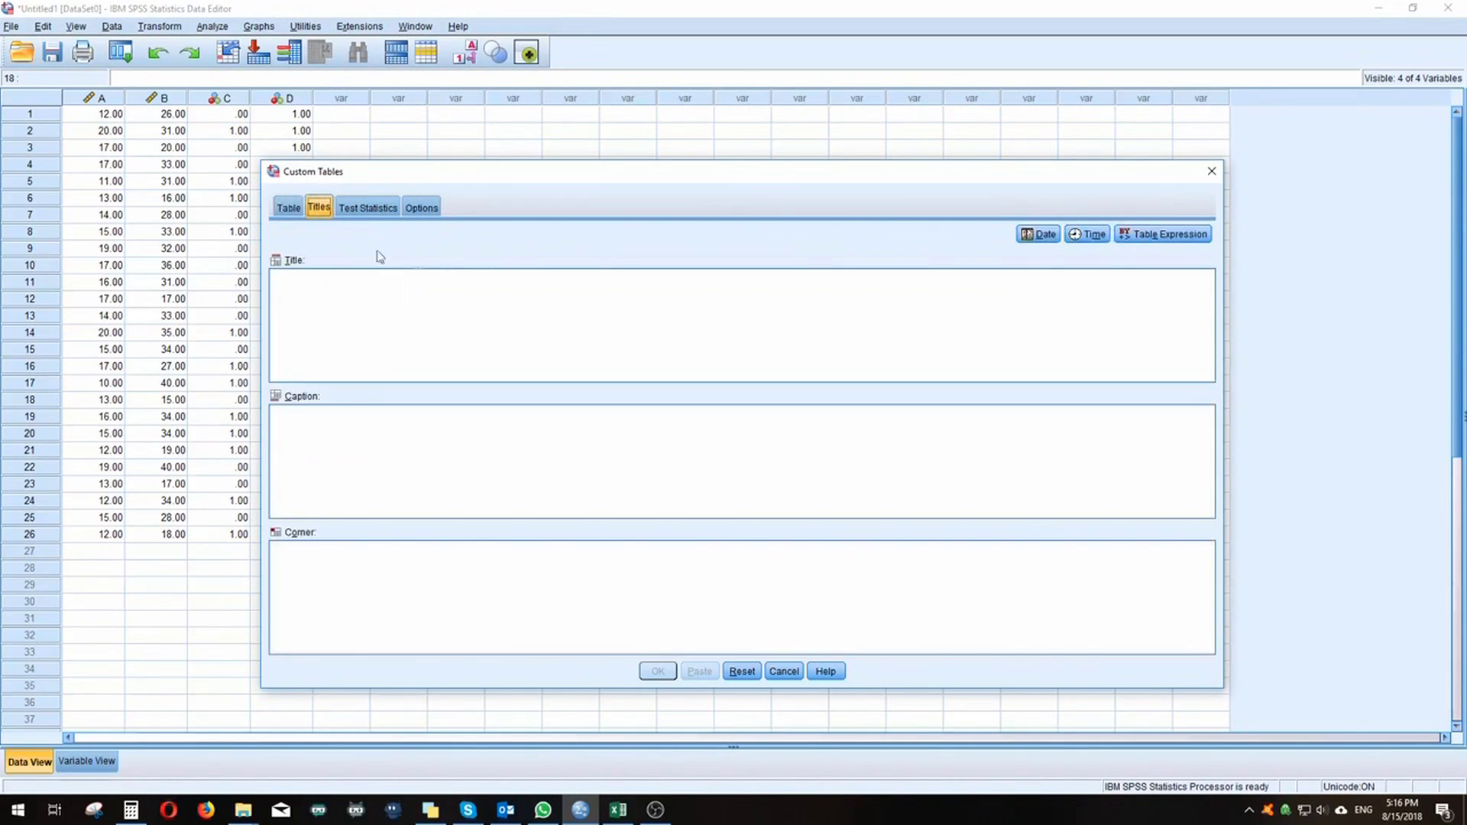
left_click(519, 317)
left_click(371, 208)
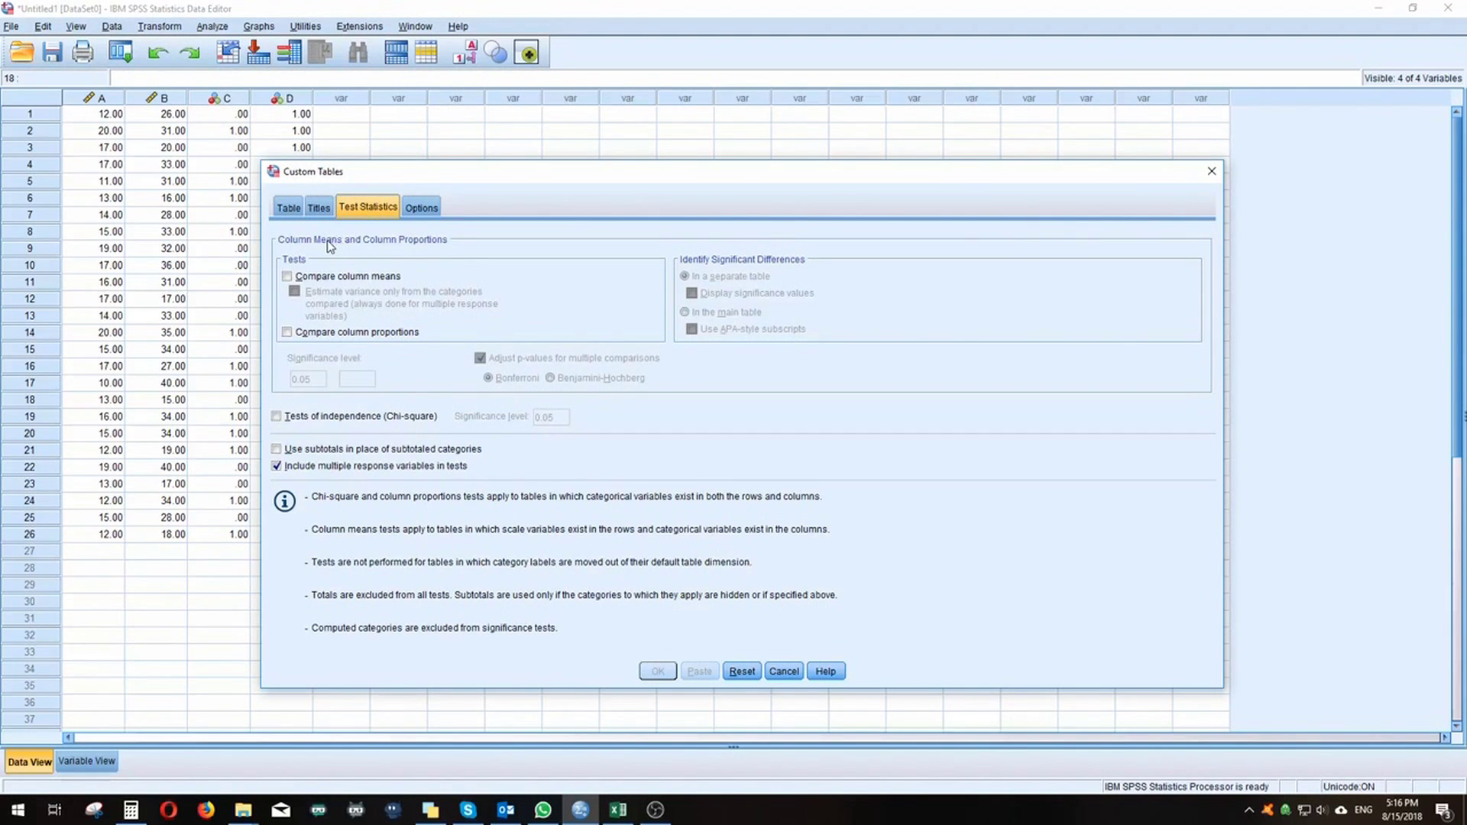
left_click(425, 208)
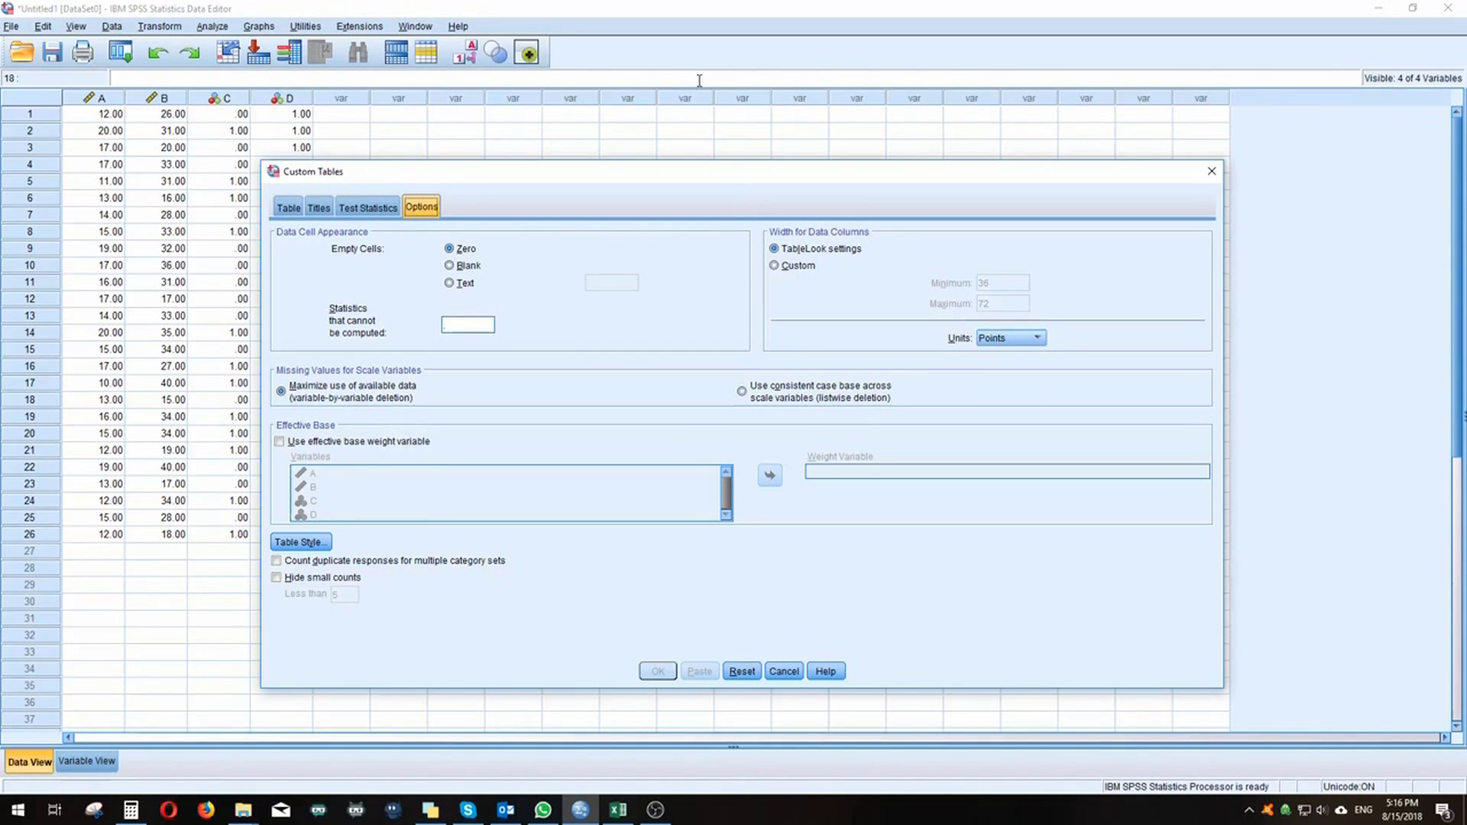
left_click(288, 208)
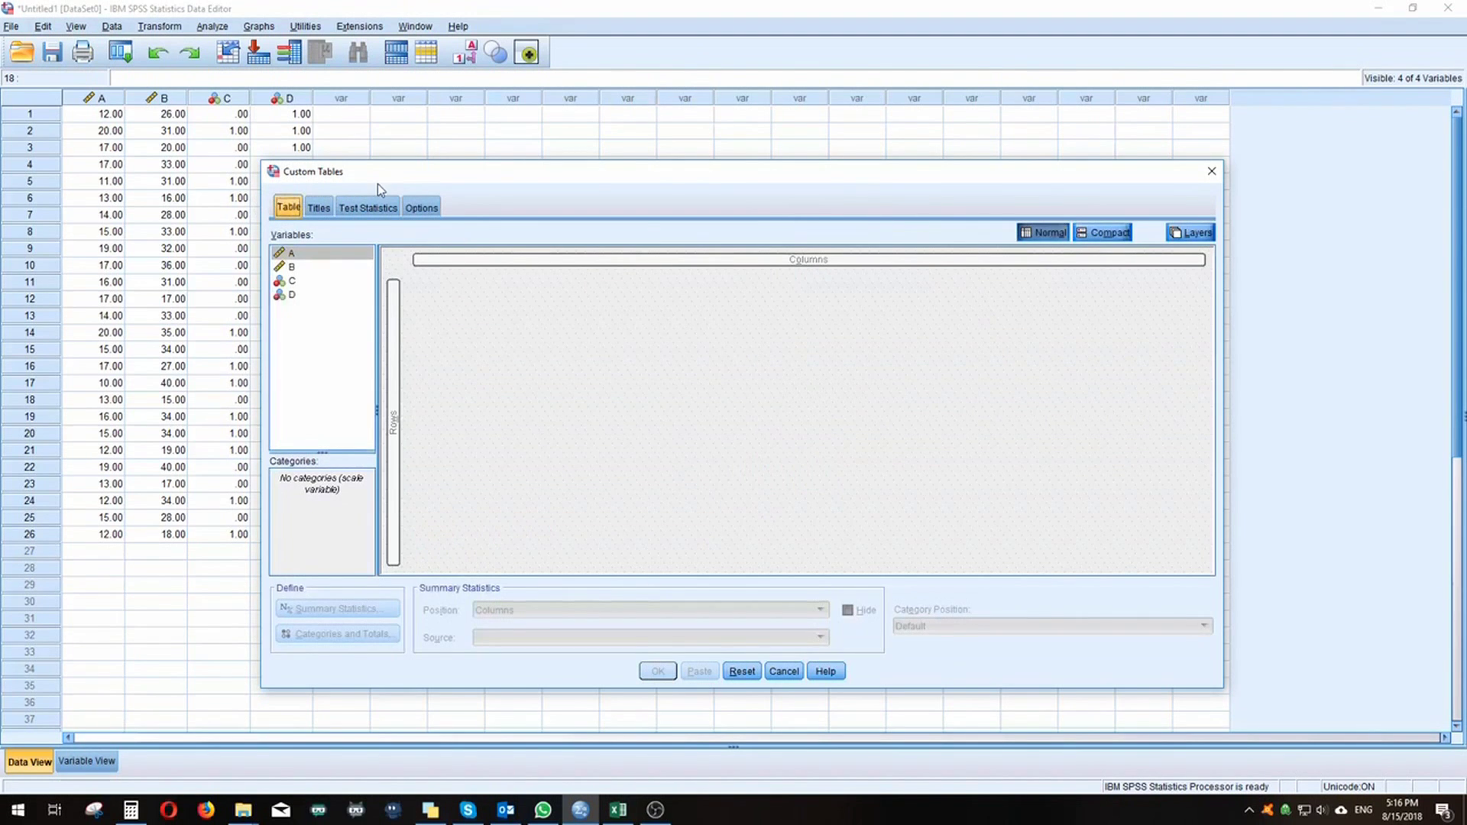
Drag variables A and B into the table rows and select both row labels in the preview.
left_click_drag(484, 179, 451, 153)
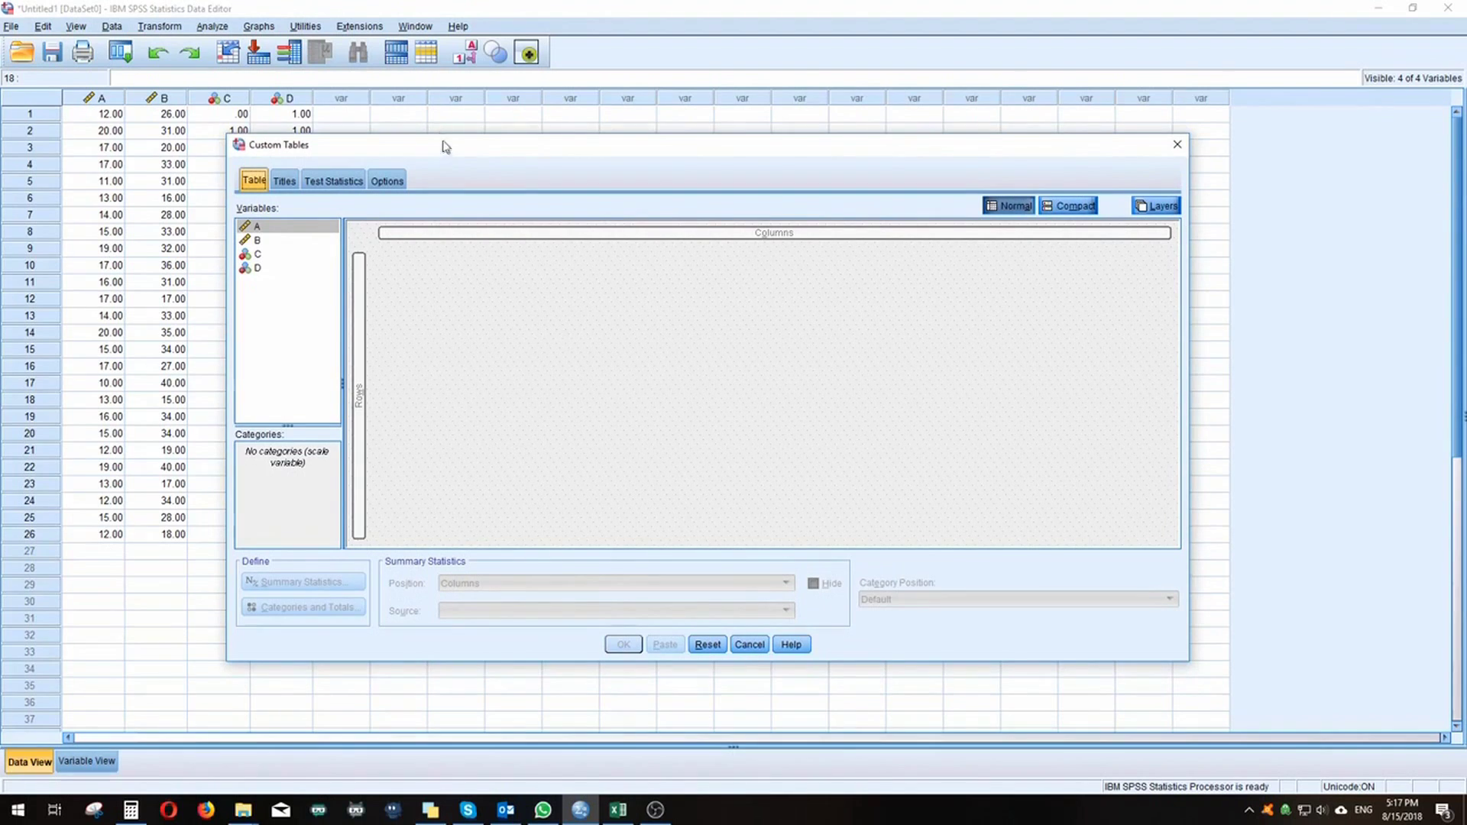
left_click(306, 232)
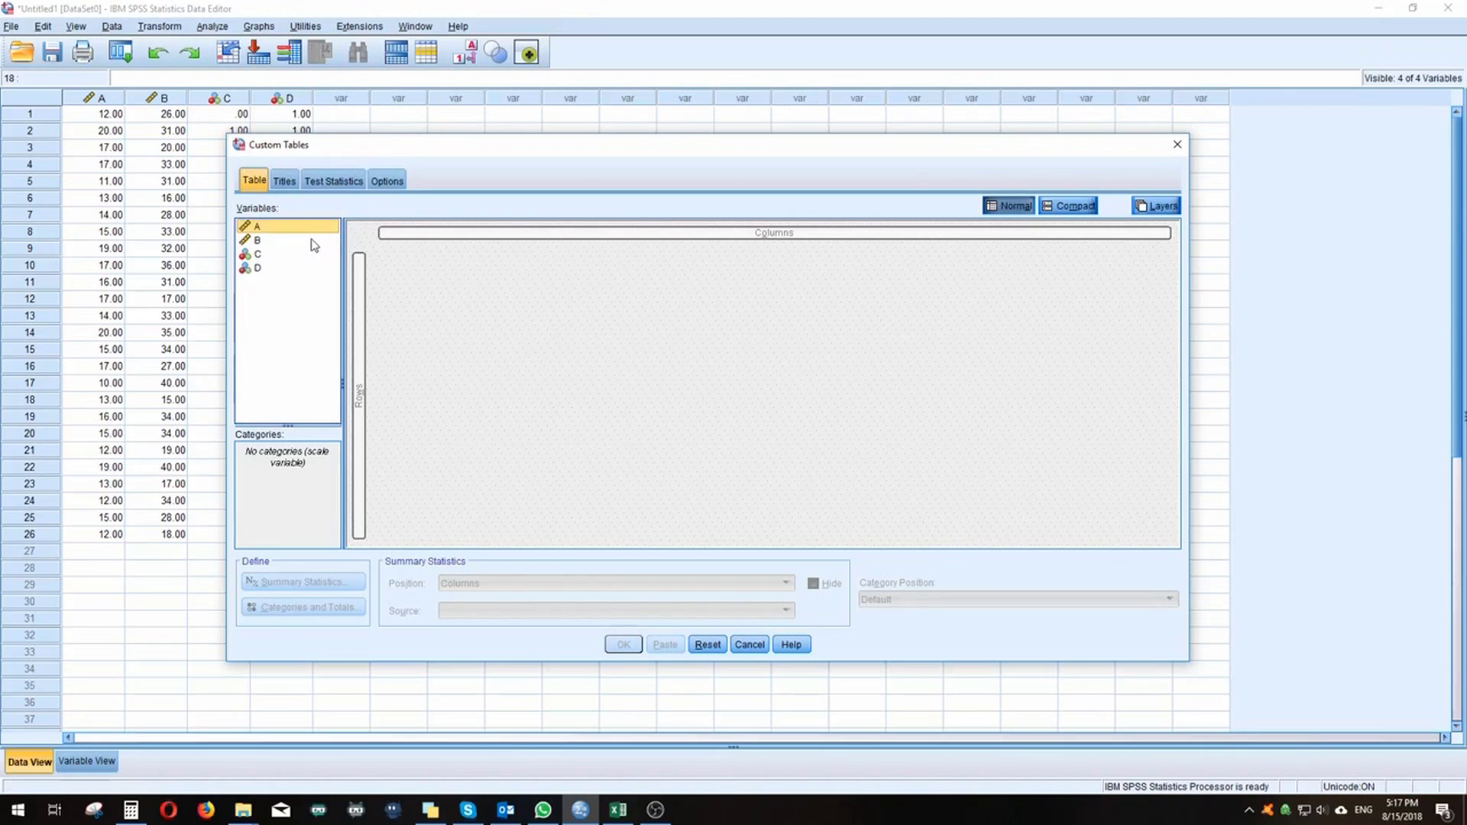
left_click(311, 240, "shift")
left_click_drag(263, 227, 357, 377)
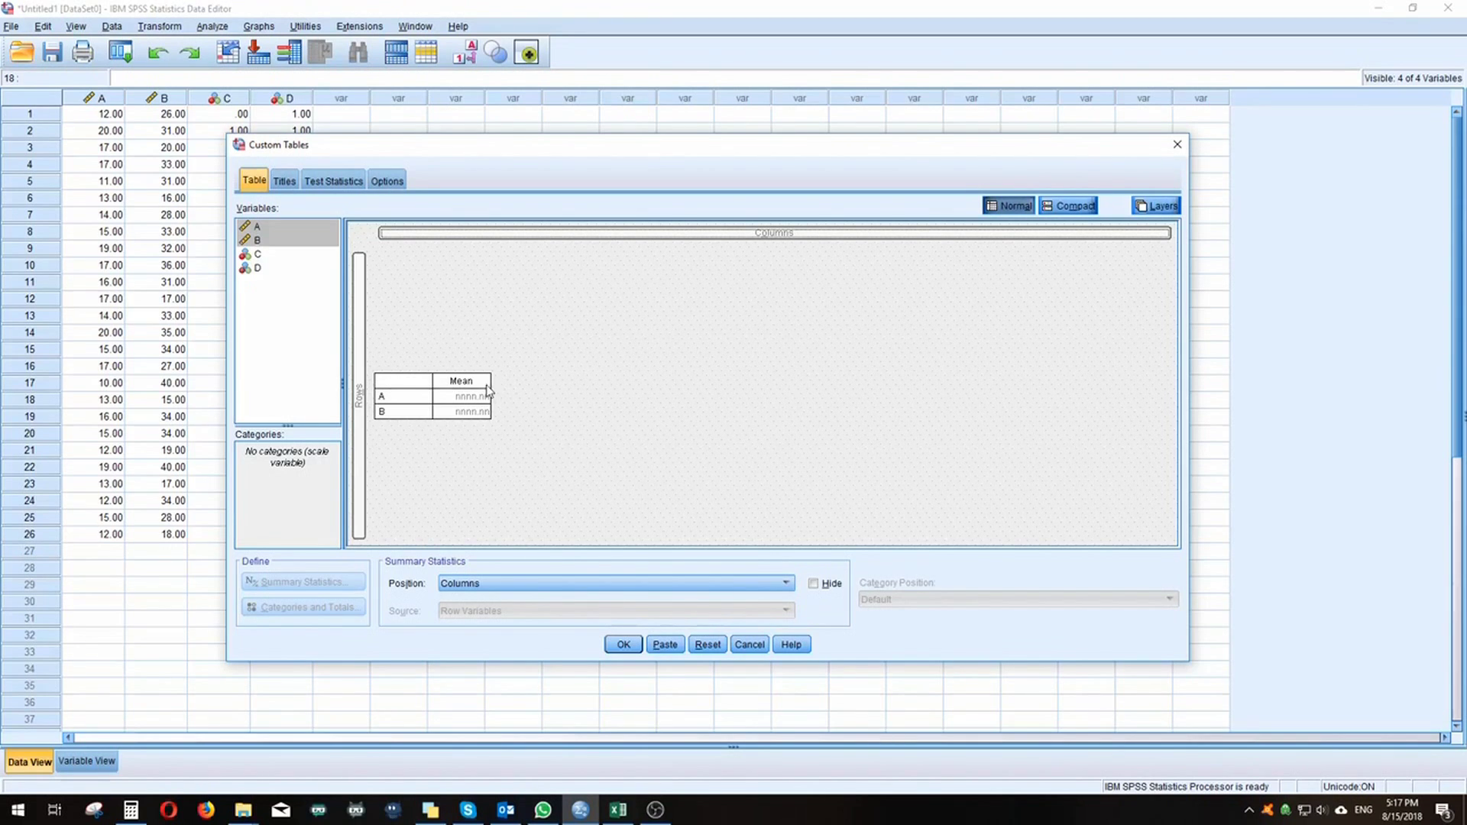
left_click(421, 399)
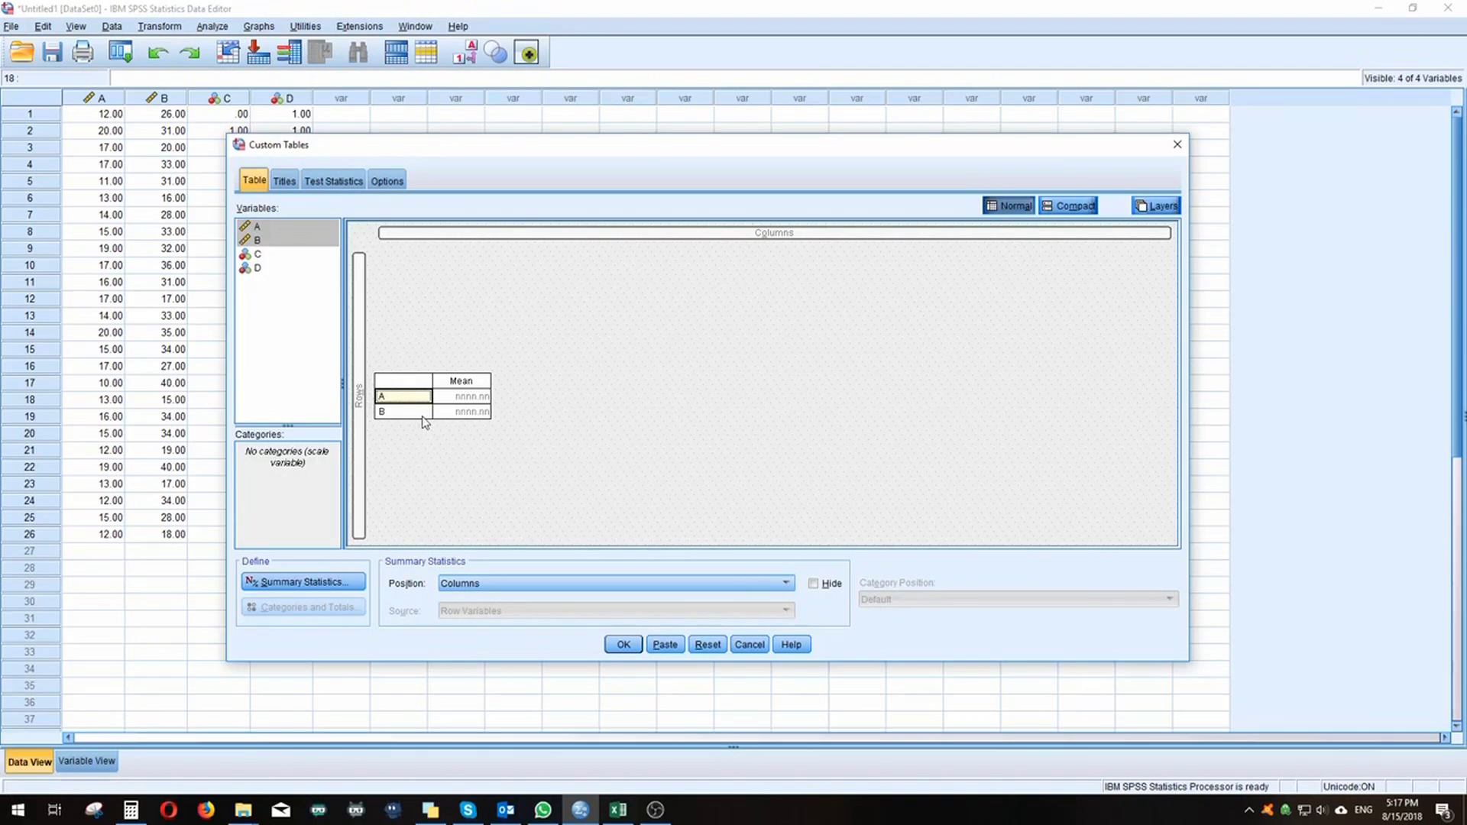
left_click(421, 416, "ctrl")
Open Summary Statistics for rows A and B and expand the Mean, Median, Mode group.
left_click(324, 588)
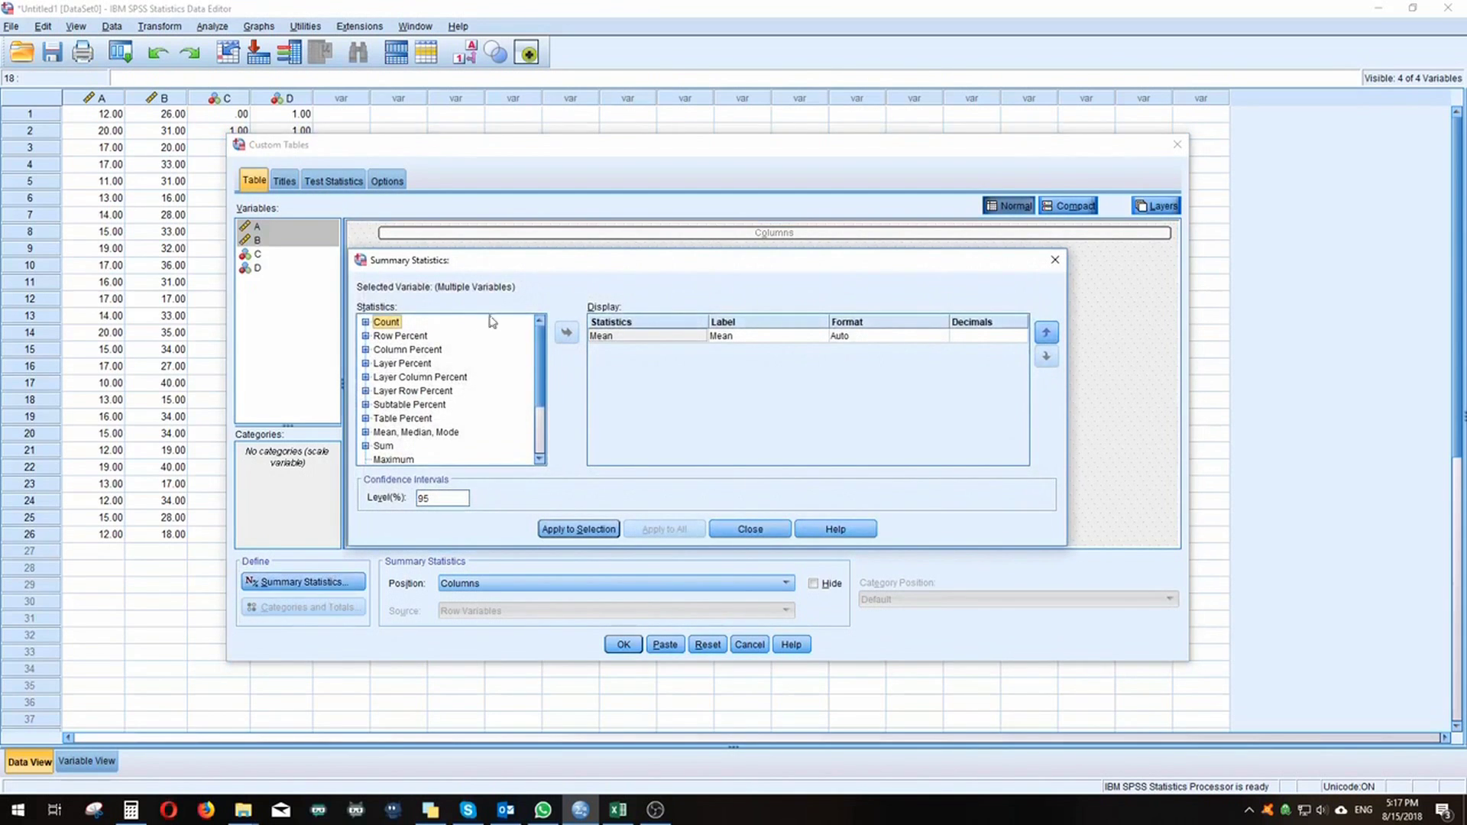
left_click_drag(543, 349, 539, 422)
left_click_drag(443, 267, 804, 295)
left_click_drag(907, 450, 904, 392)
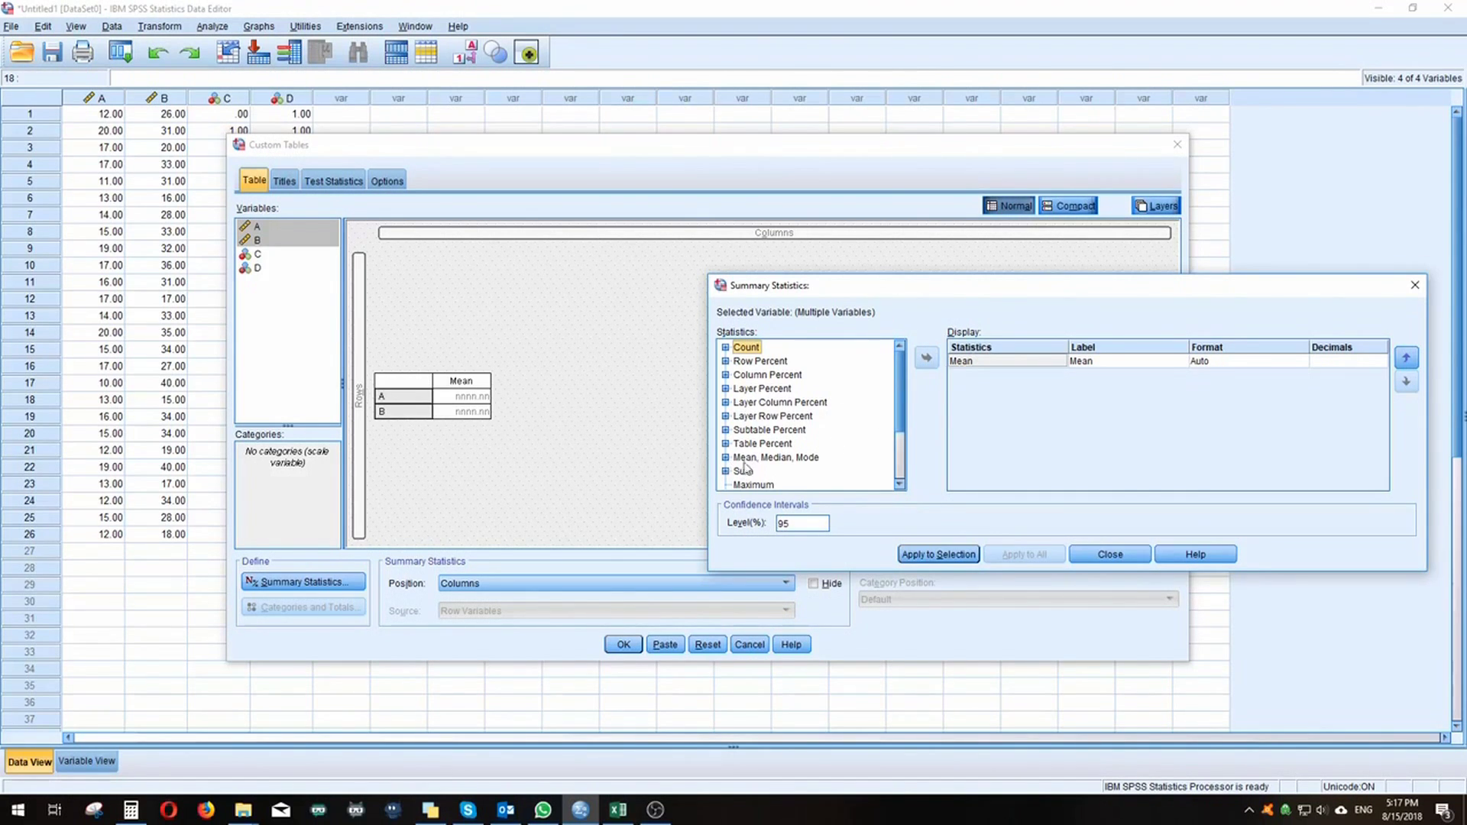
left_click(725, 458)
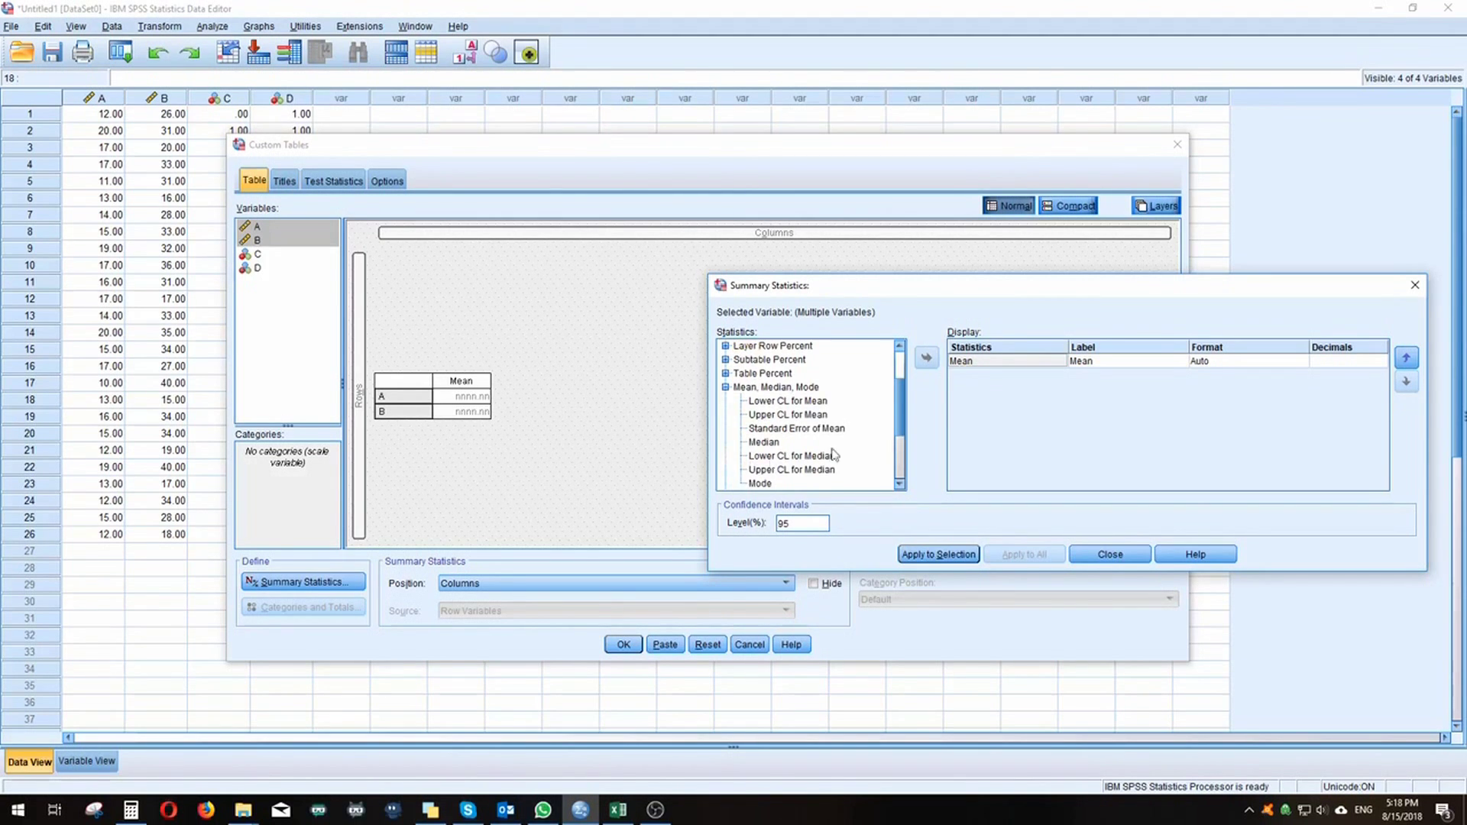
left_click_drag(934, 290, 882, 255)
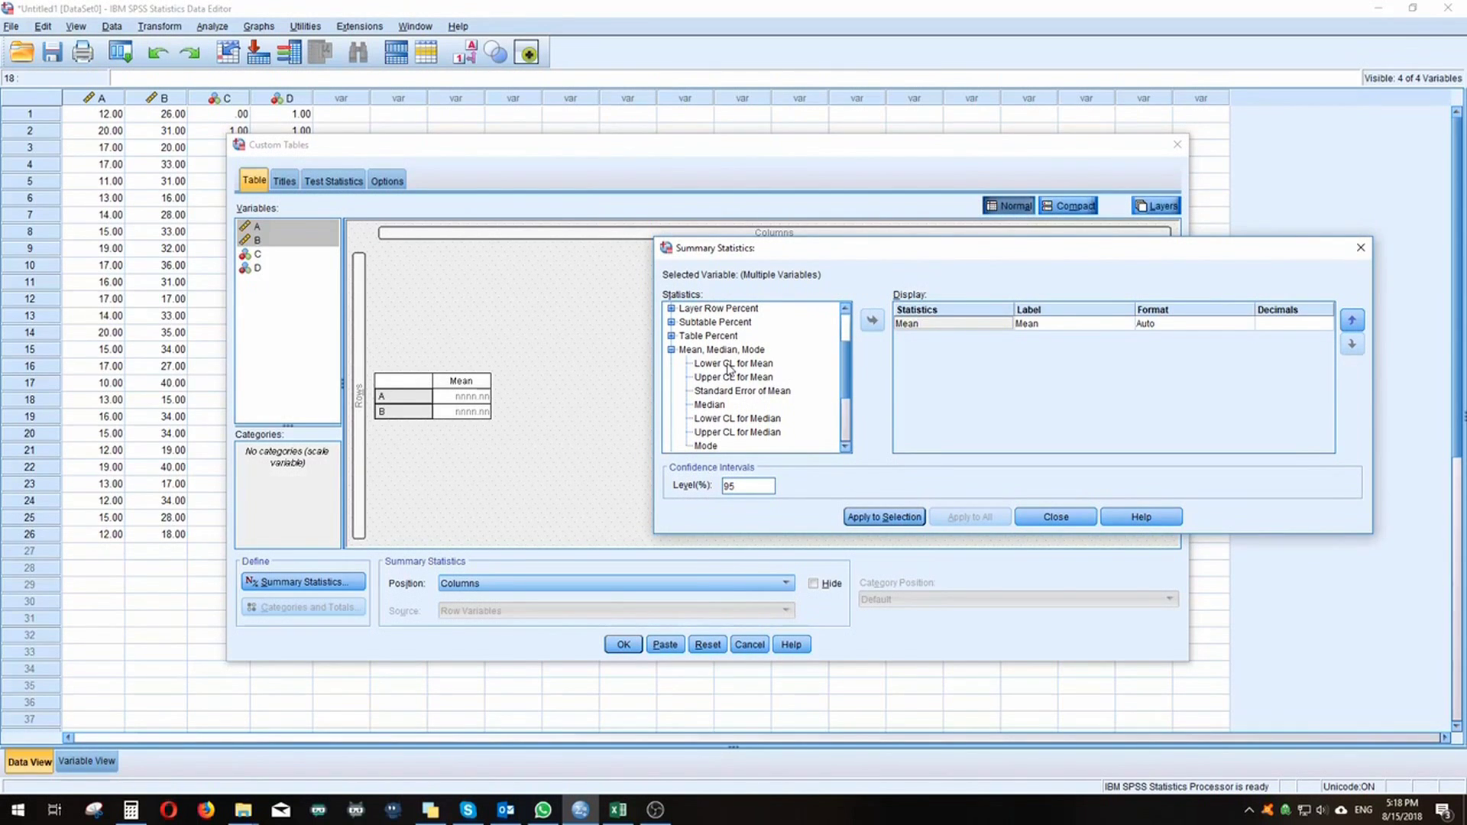
Add Lower CL for Mean and Upper CL for Mean to the displayed statistics.
left_click(729, 367)
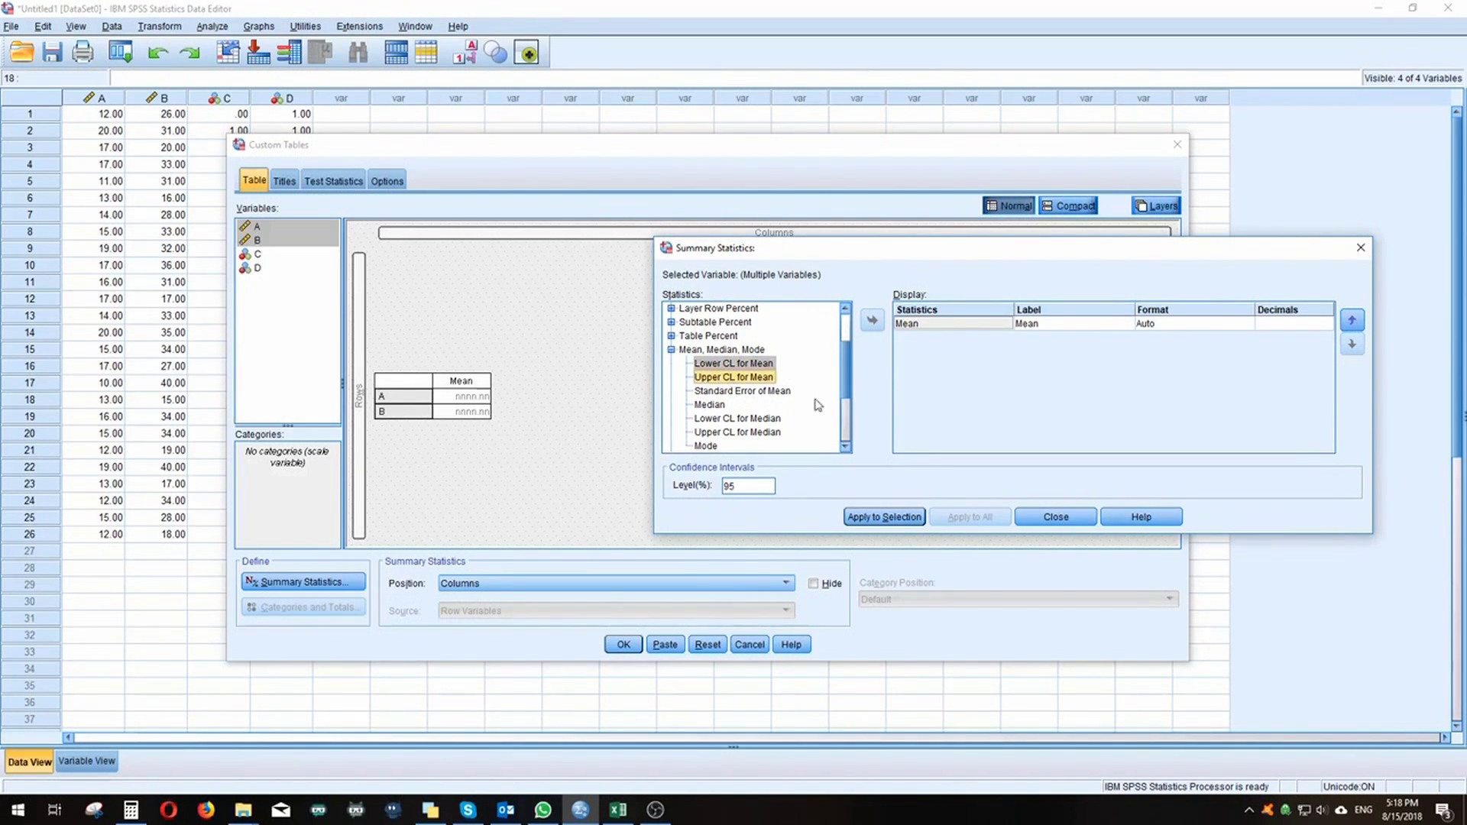
left_click(770, 364)
double_click(785, 367)
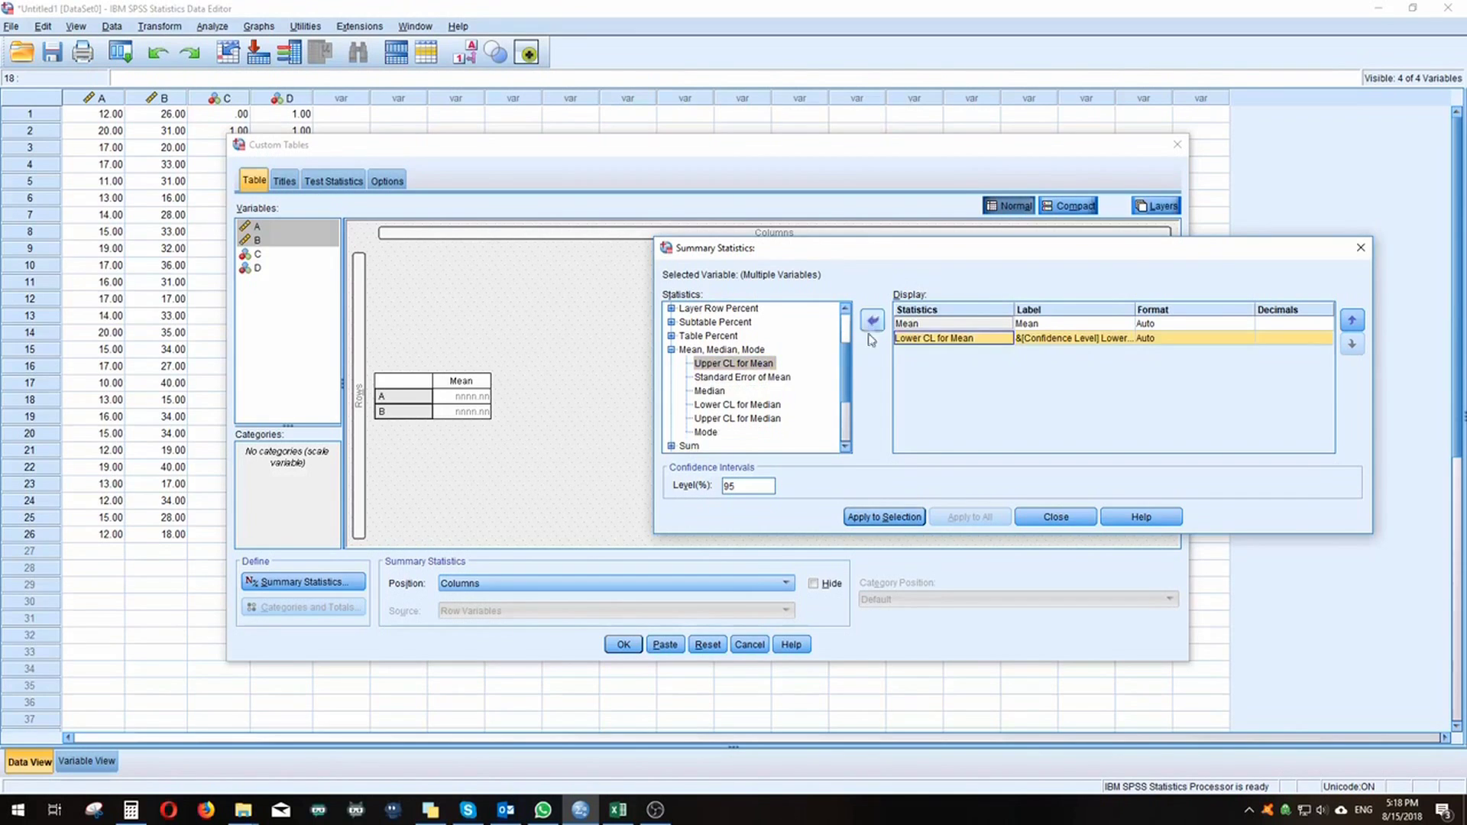
left_click(746, 367)
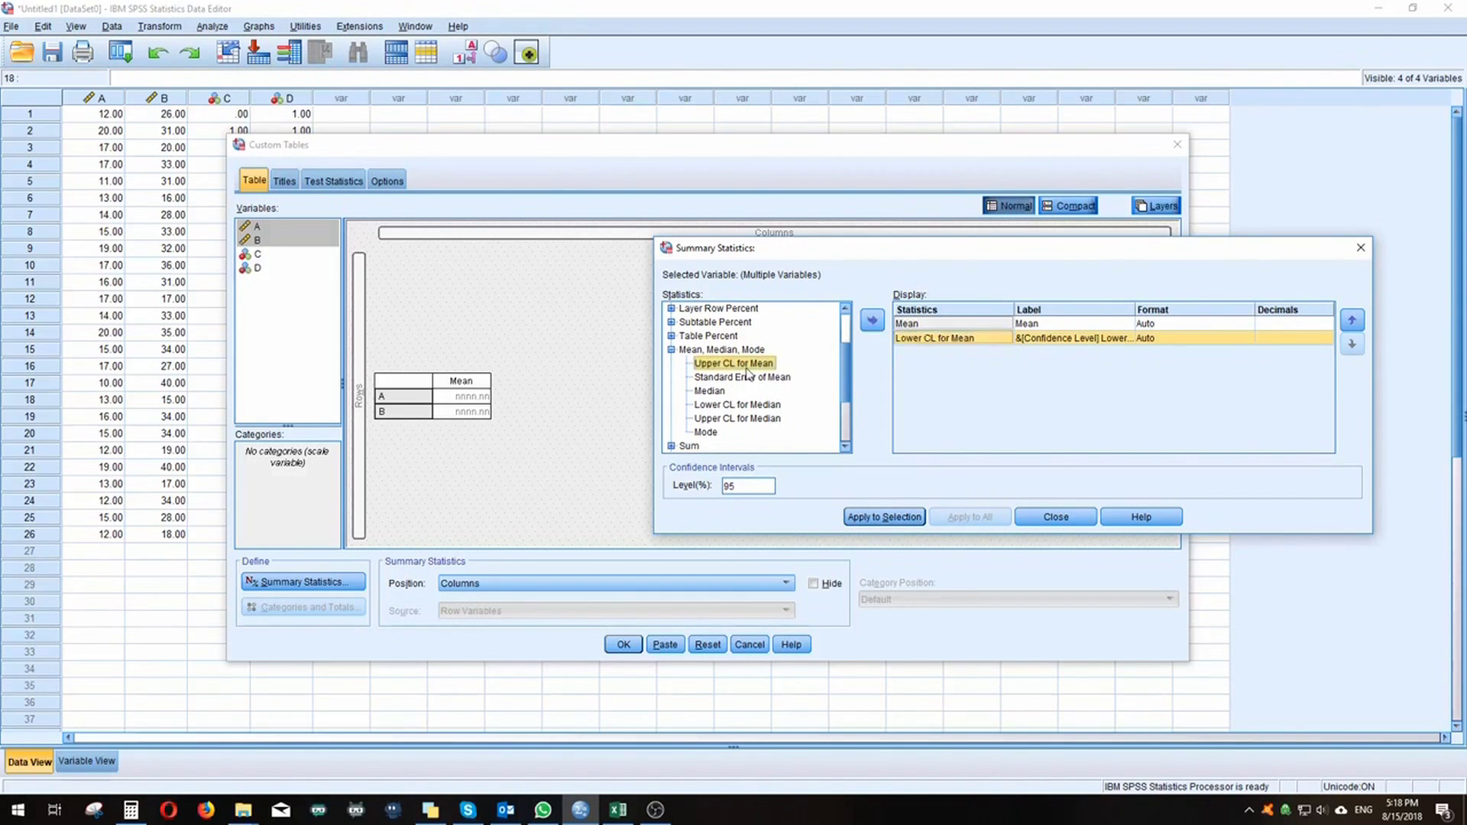
left_click(871, 320)
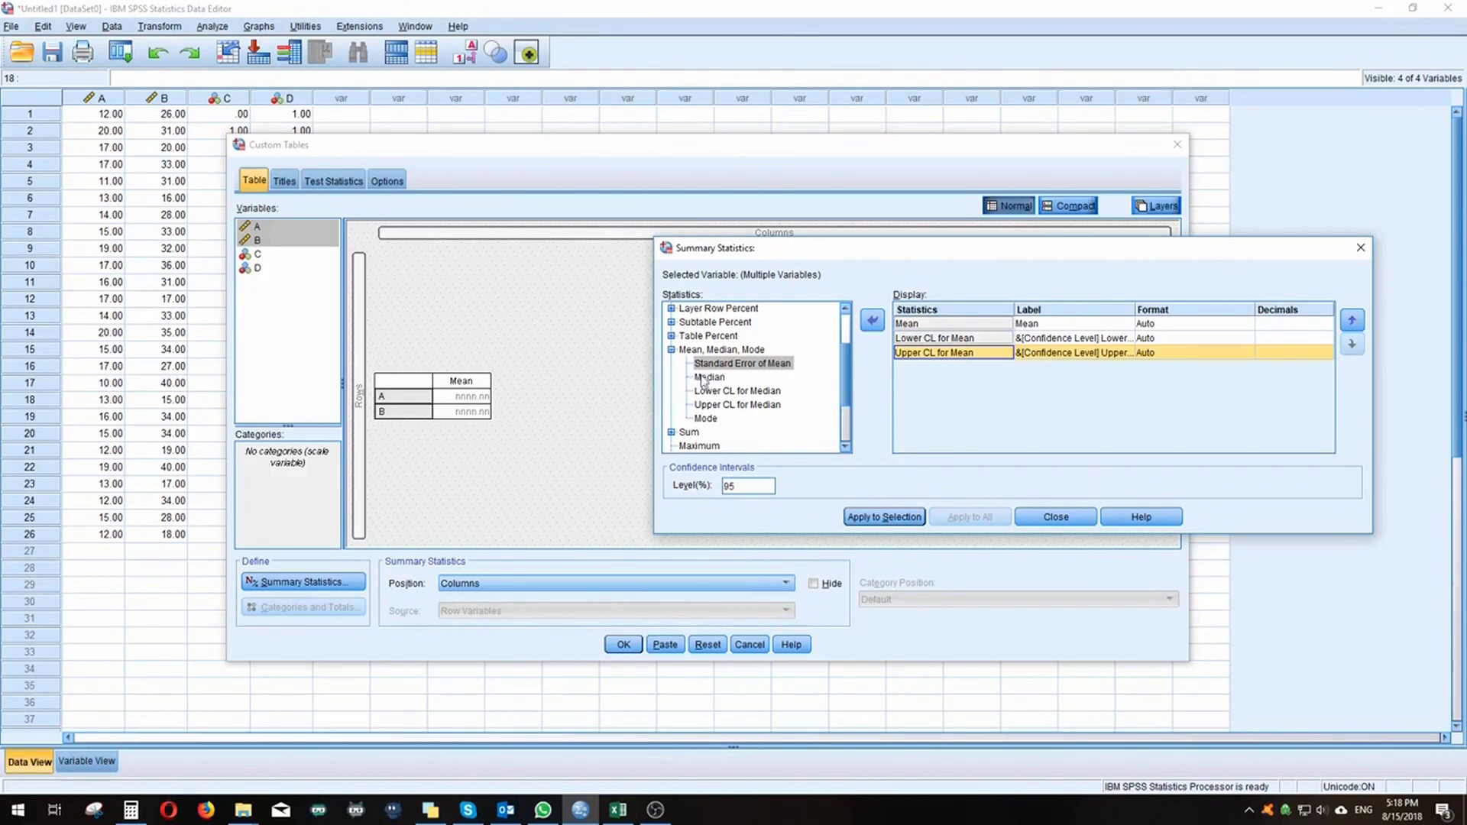
Add Median and Mode to the displayed statistics.
left_click(732, 391)
left_click(707, 377)
left_click(705, 417)
left_click(709, 377)
left_click(705, 418, "ctrl")
left_click(872, 320)
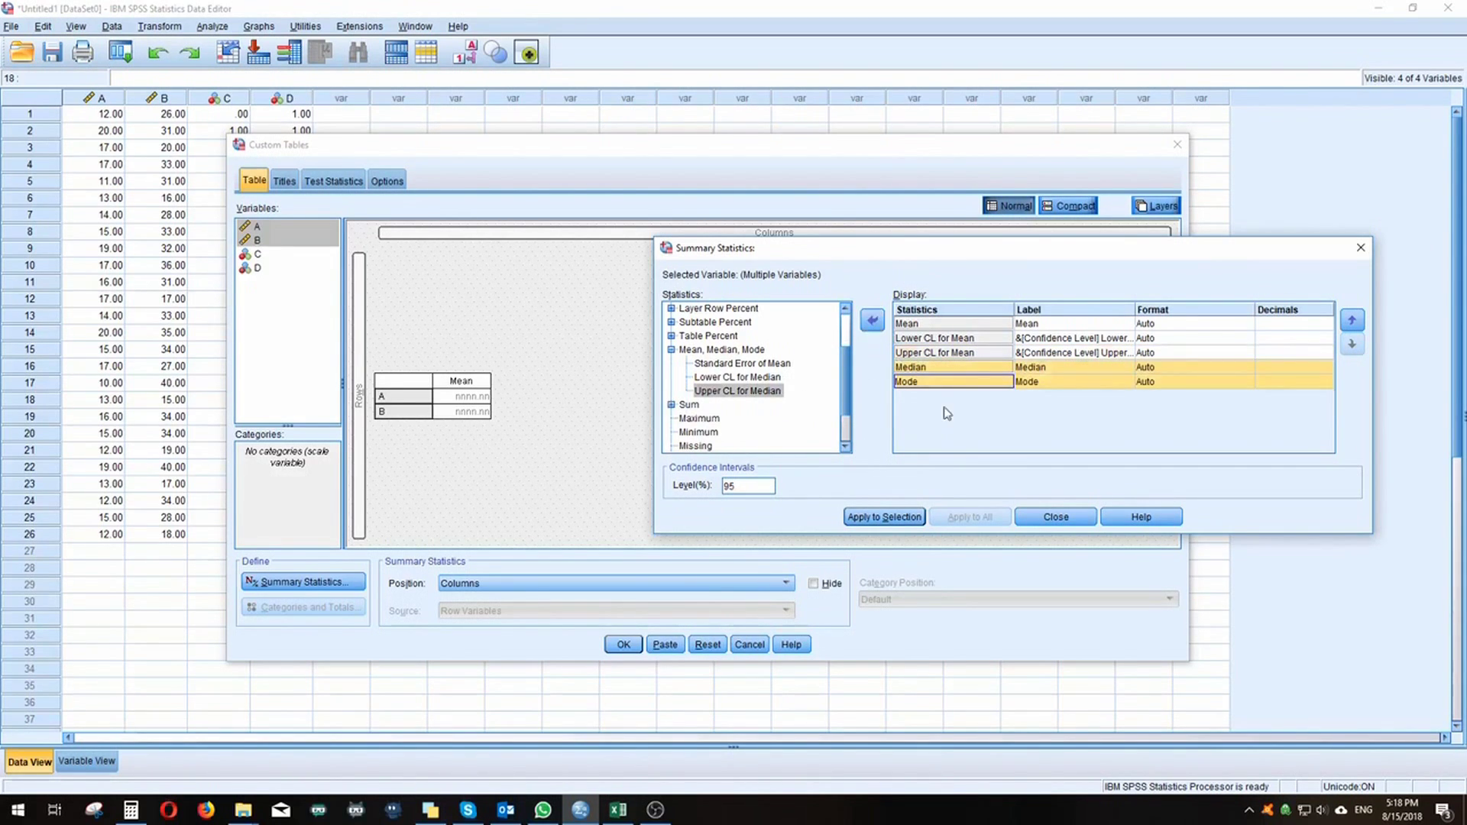
Apply the statistics to A and B, close the dialog, and run the custom table.
scroll(842, 398, "down", 2)
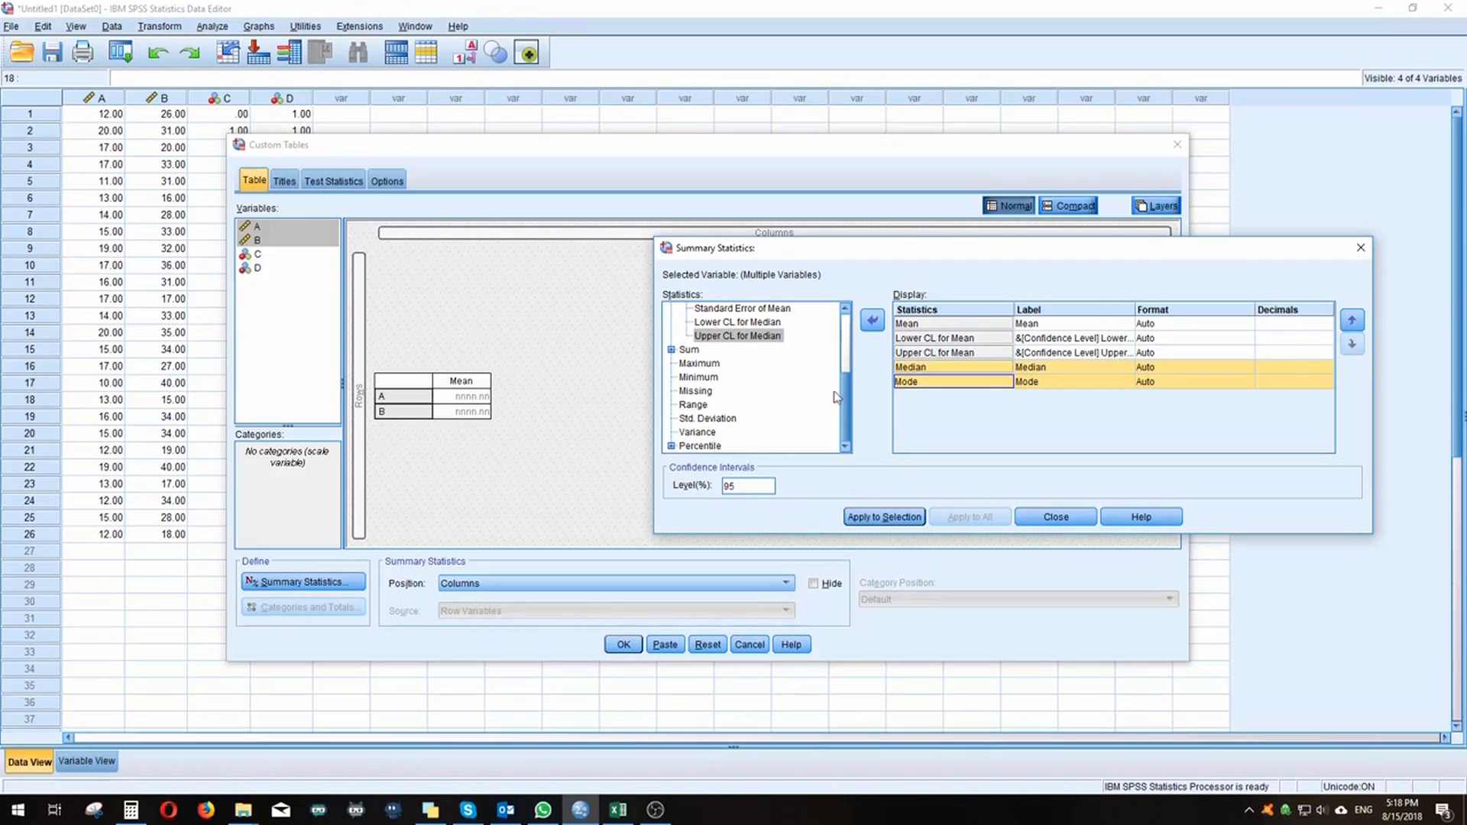
scroll(846, 377, "up", 2)
scroll(847, 376, "up", 3)
scroll(846, 377, "down", 5)
scroll(848, 405, "up", 2)
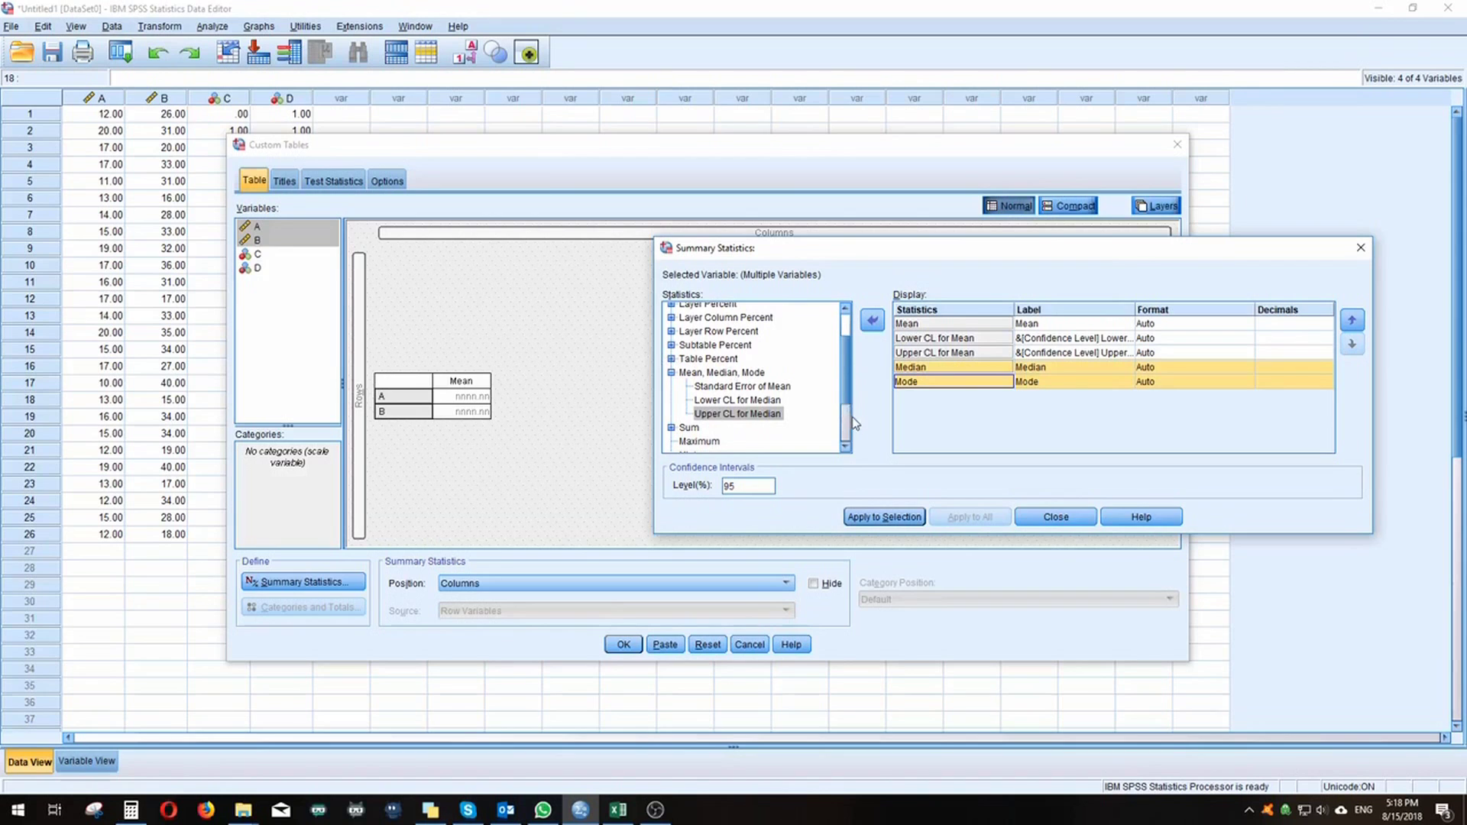
scroll(848, 393, "down", 2)
left_click_drag(849, 405, 846, 338)
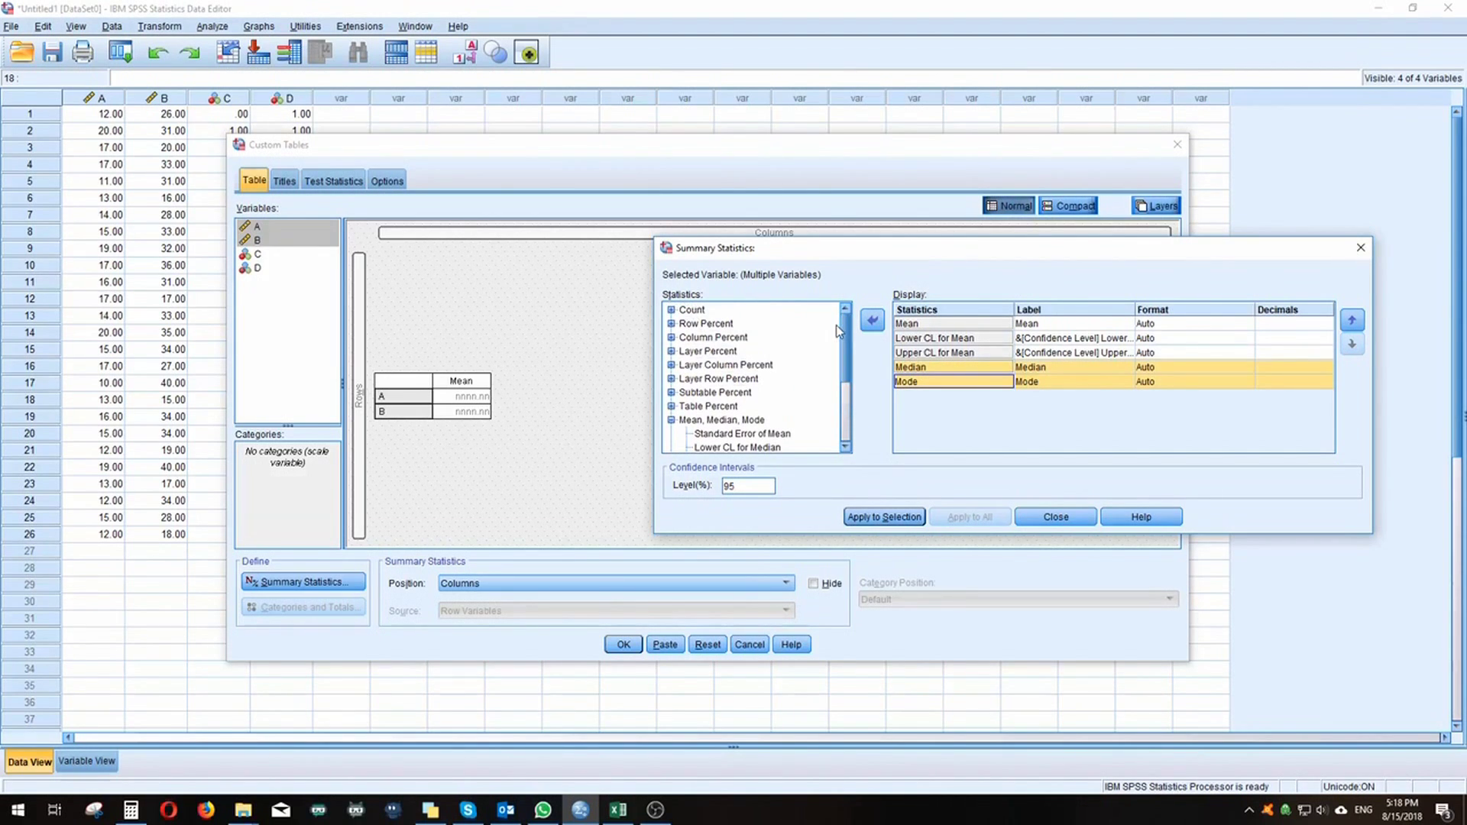
left_click(886, 517)
left_click(1017, 519)
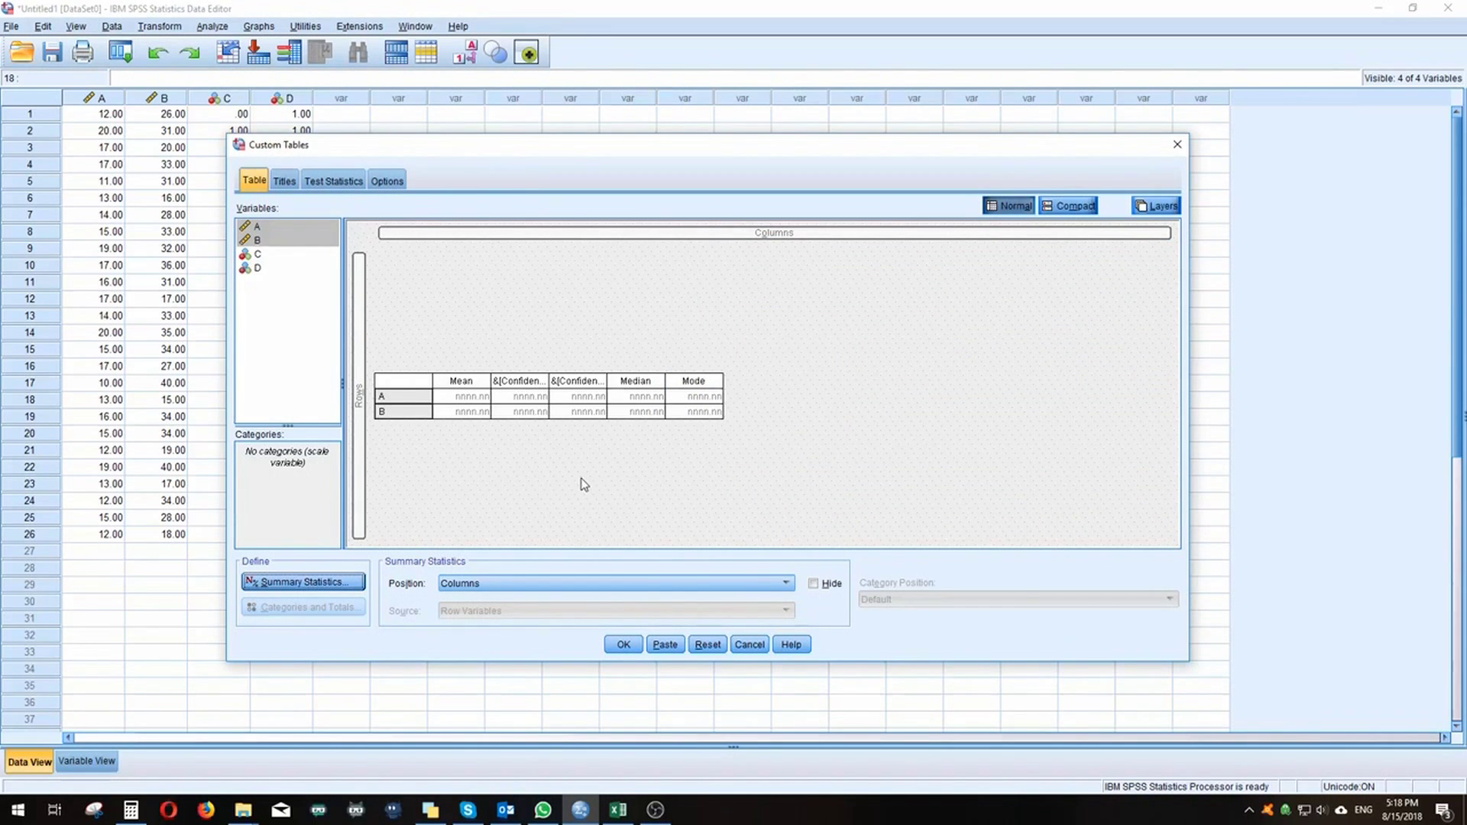
left_click(624, 645)
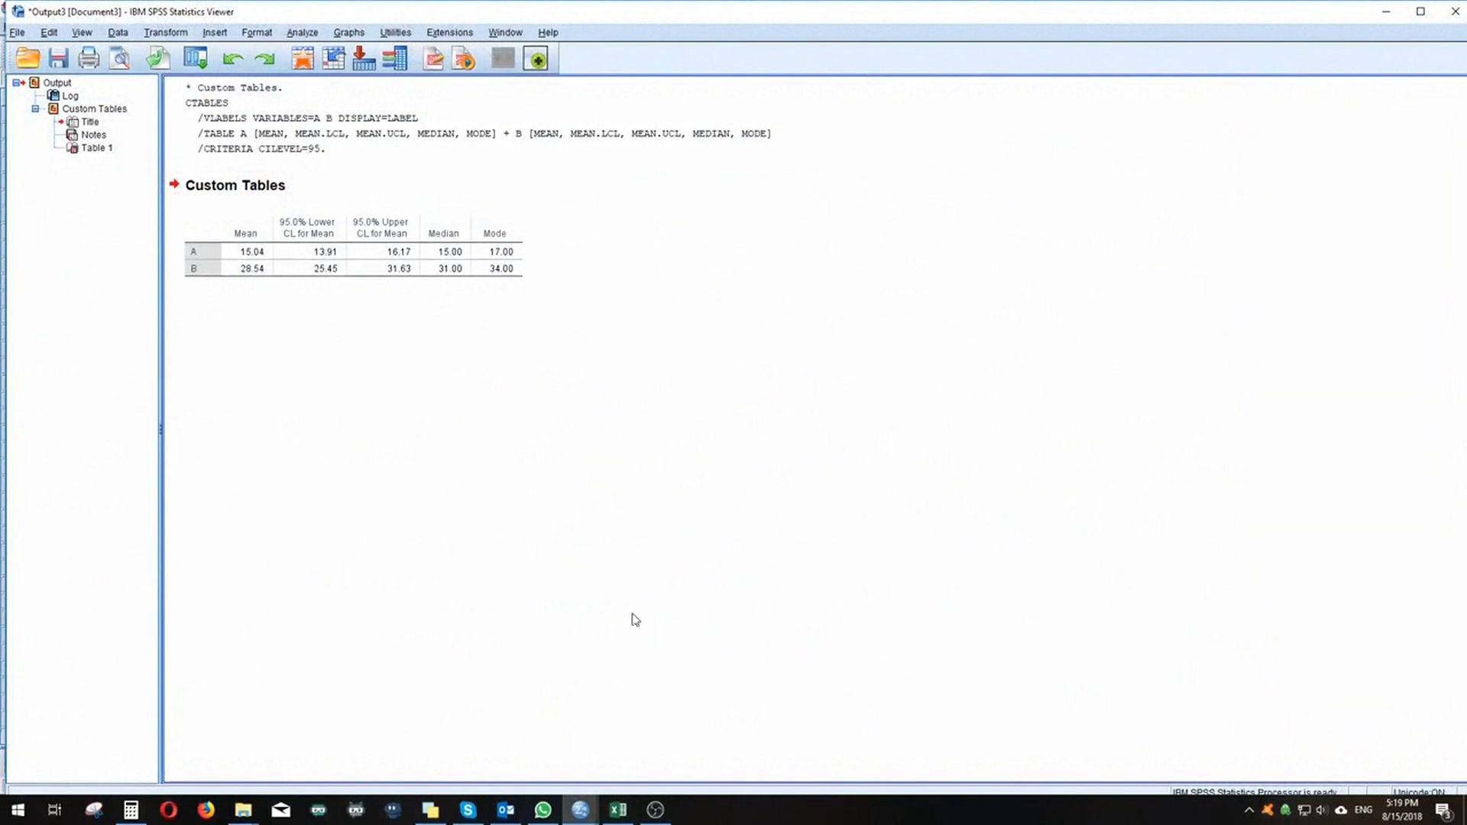
left_click(252, 267)
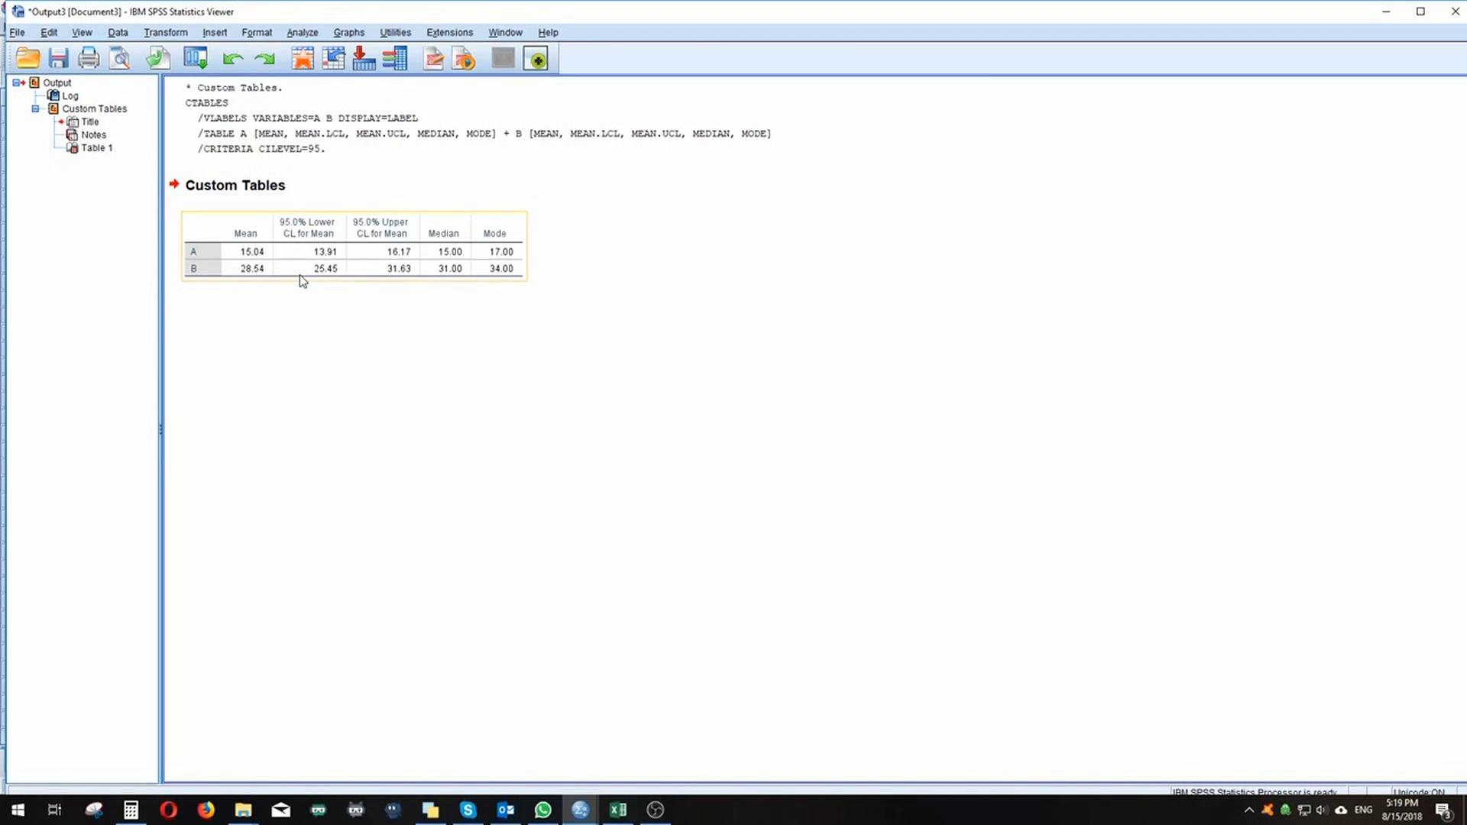
left_click(400, 255)
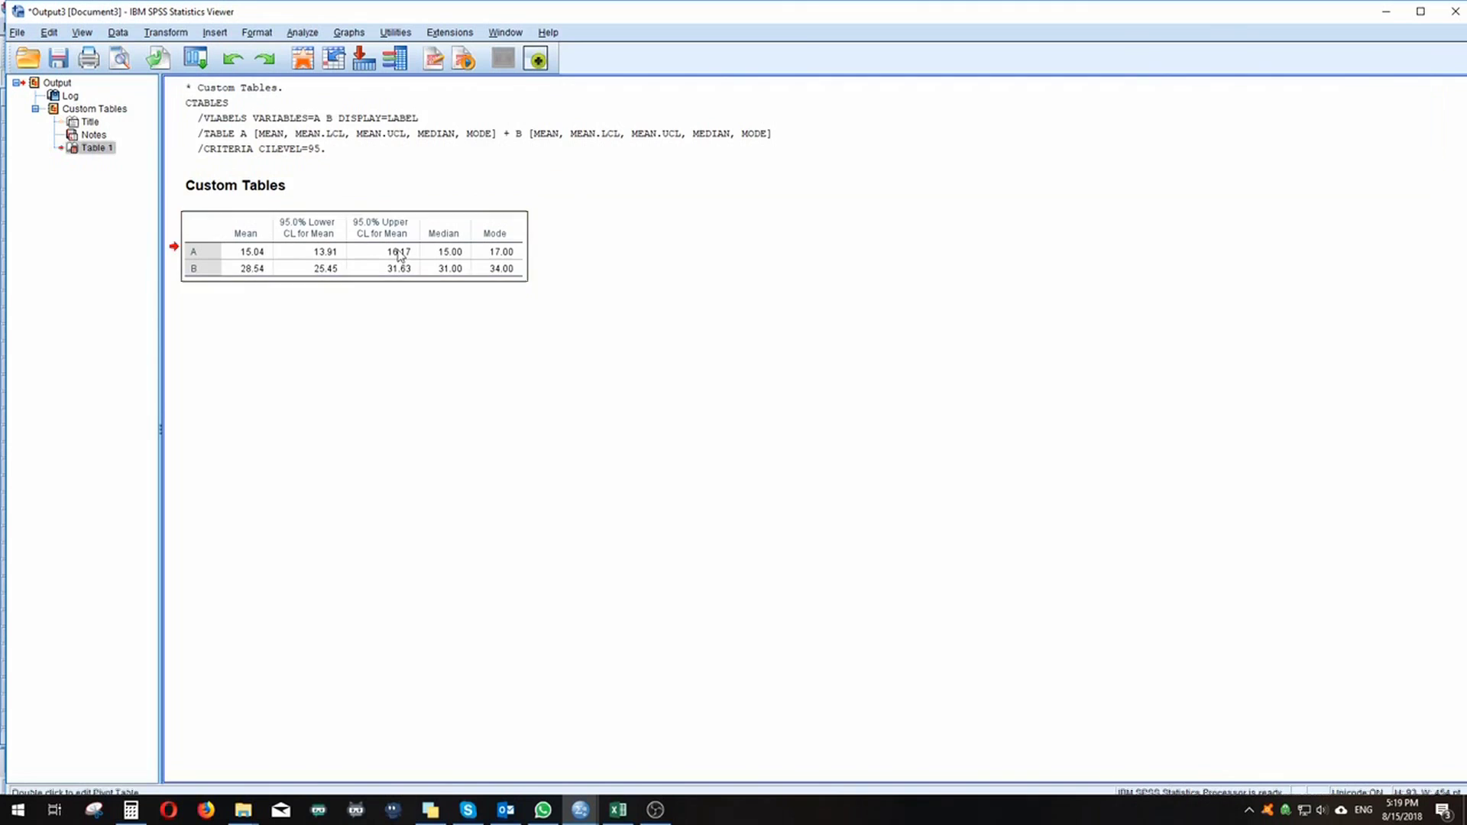
left_click(694, 244)
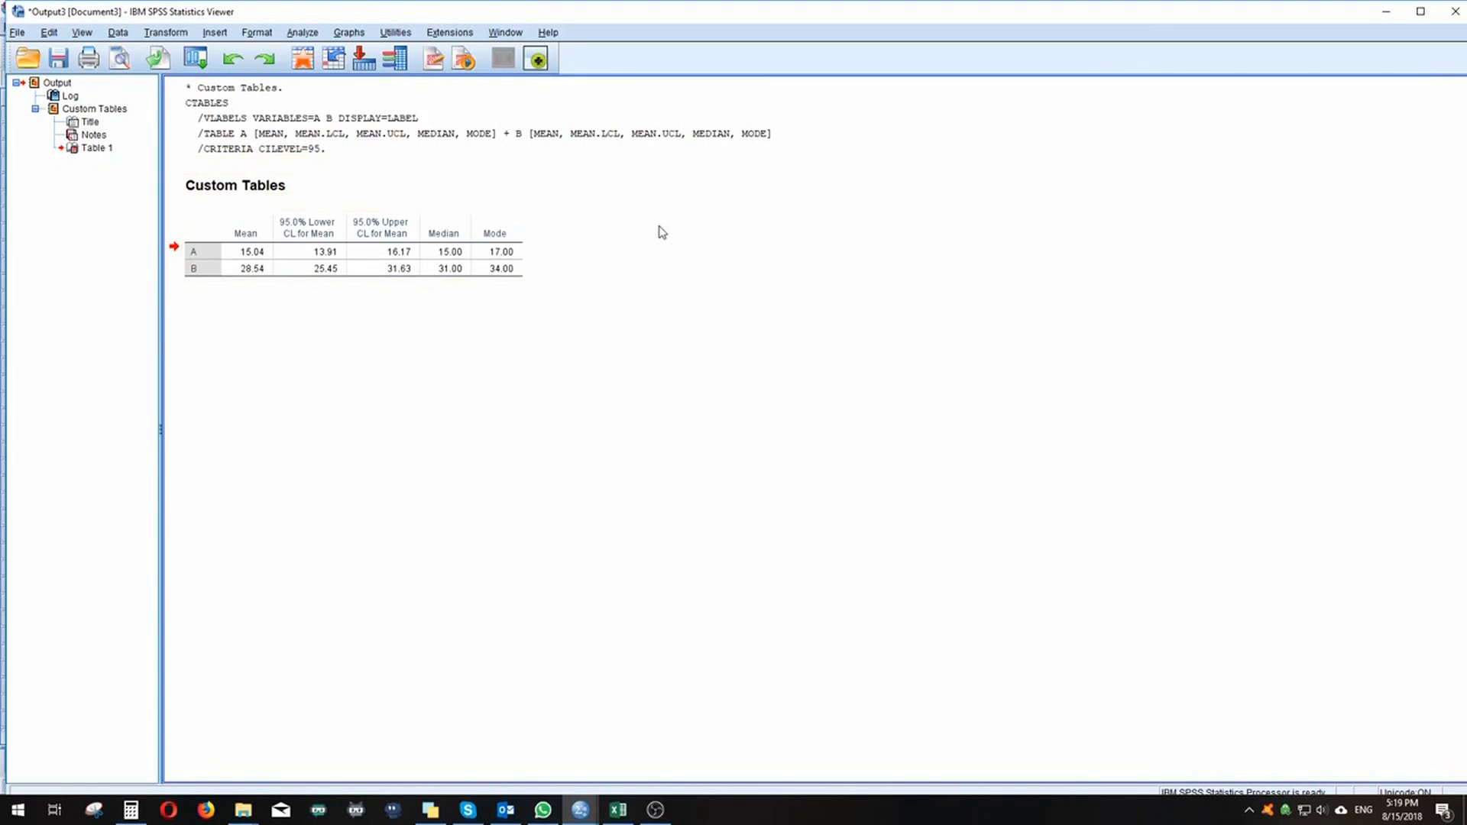
Check variable C's categories in Custom Tables, cancel, and switch back to the Data Editor.
left_click(301, 32)
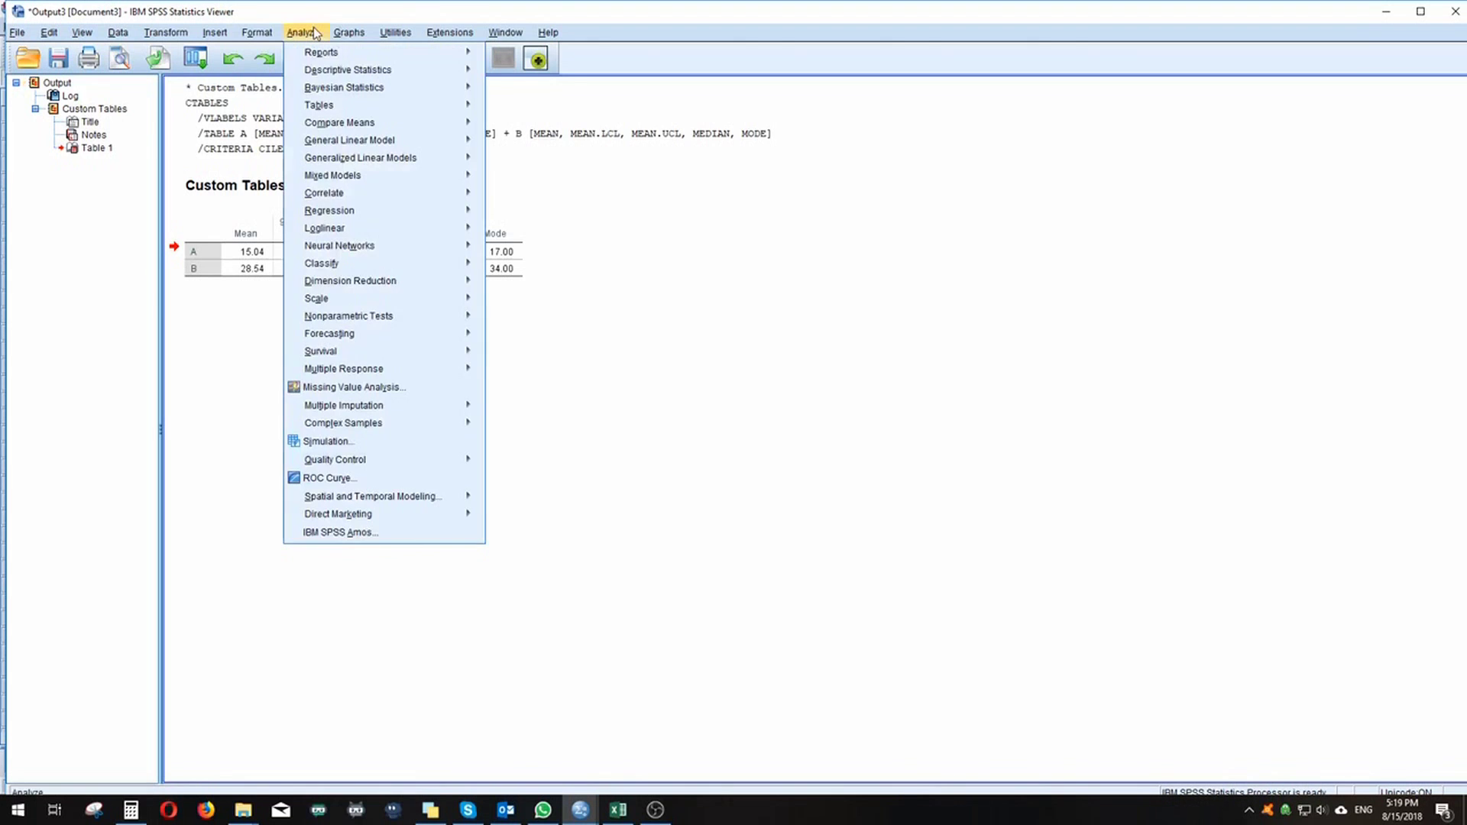
mouse_move(357, 103)
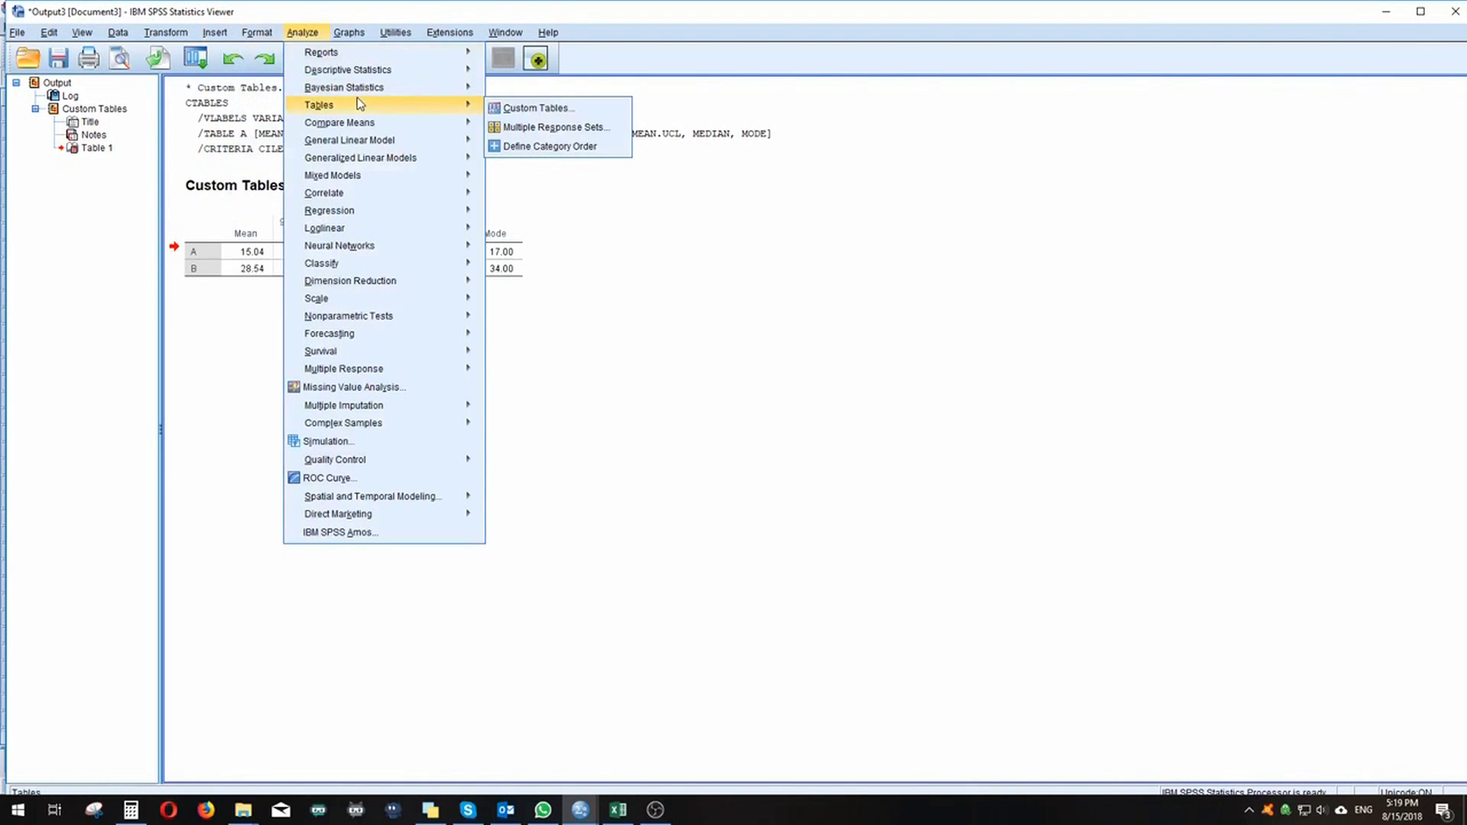
left_click(500, 109)
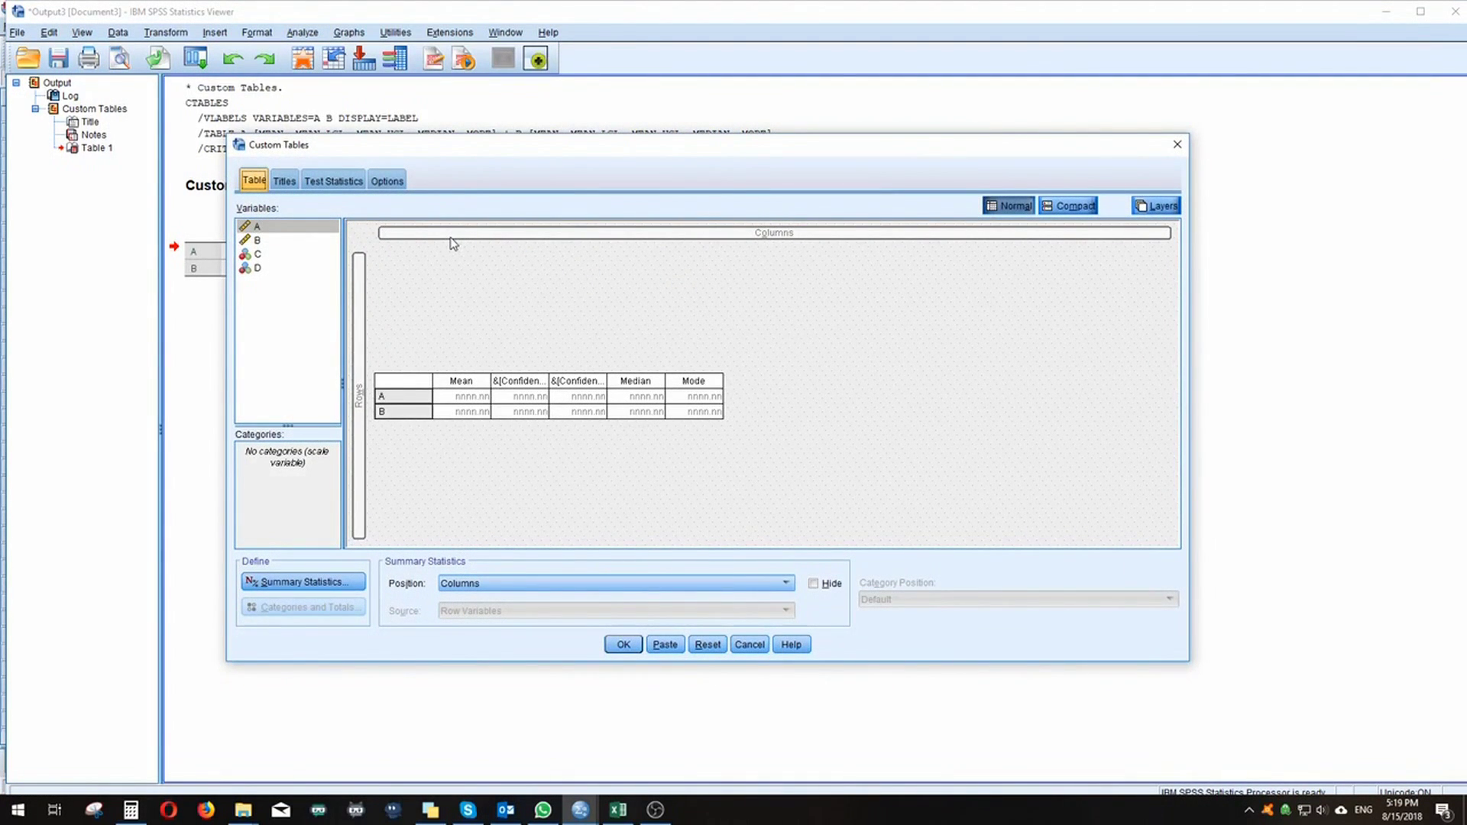
left_click(258, 253)
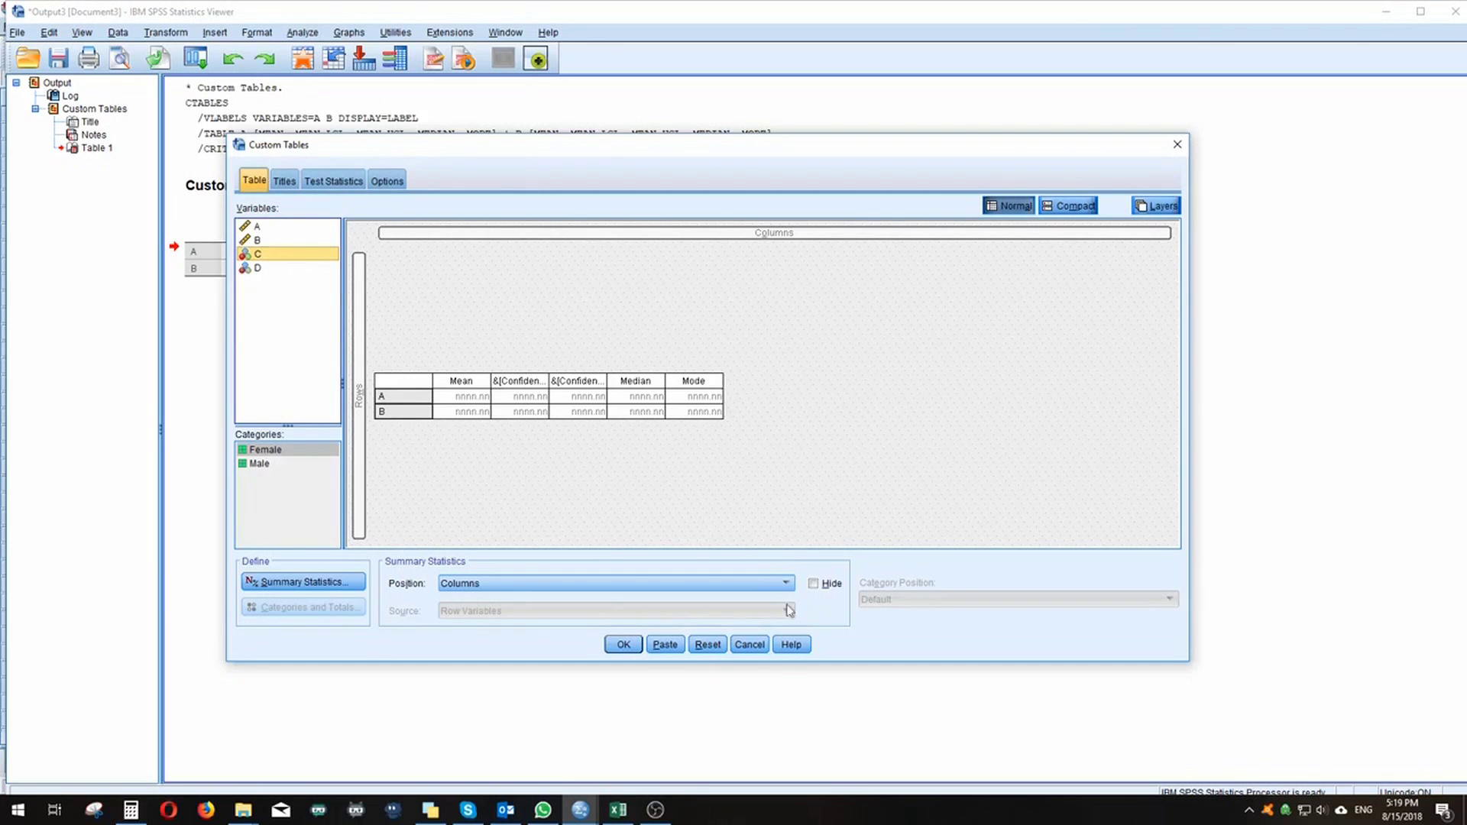
left_click(750, 645)
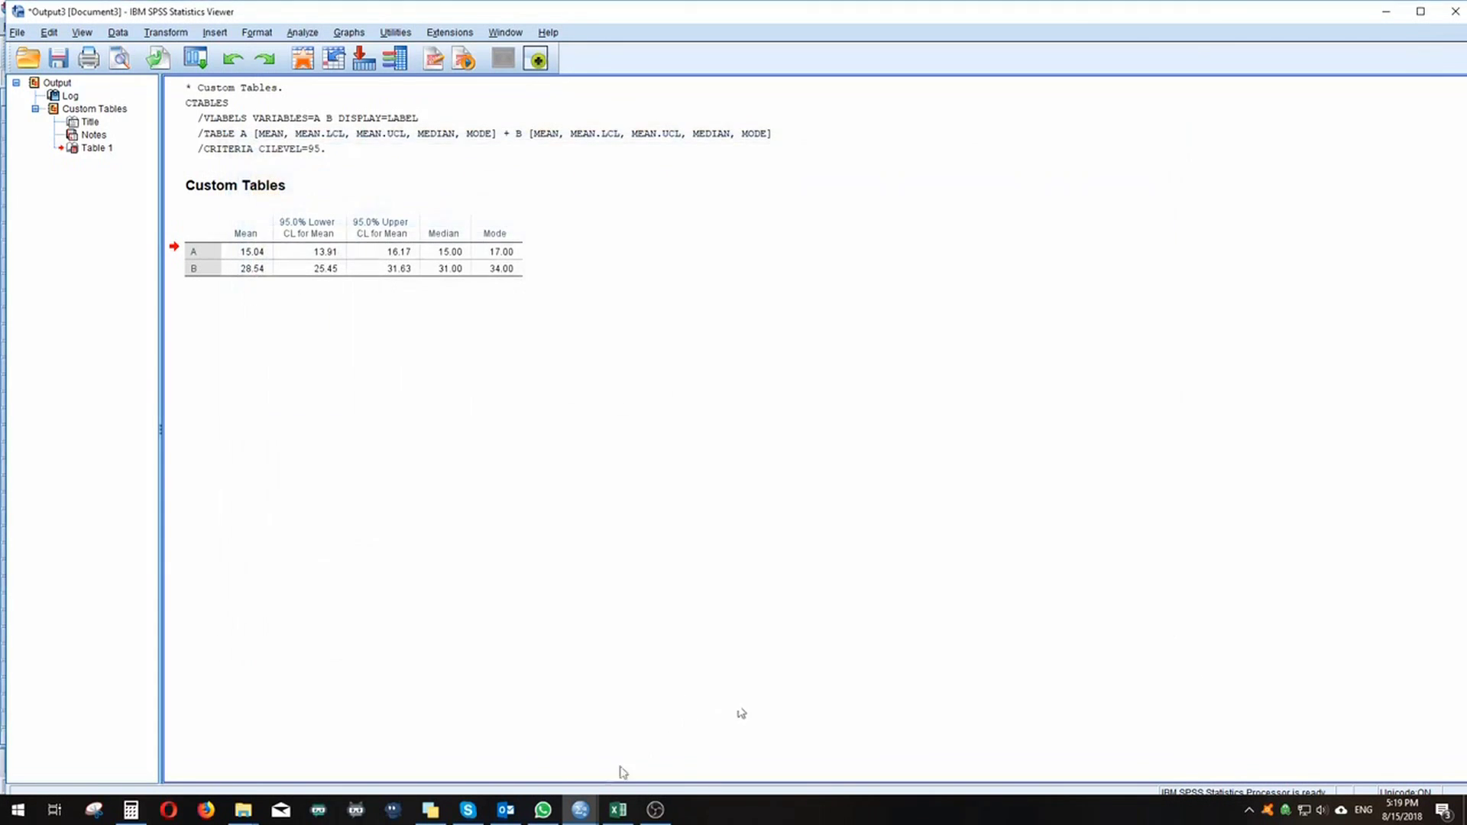
mouse_move(580, 808)
left_click(498, 747)
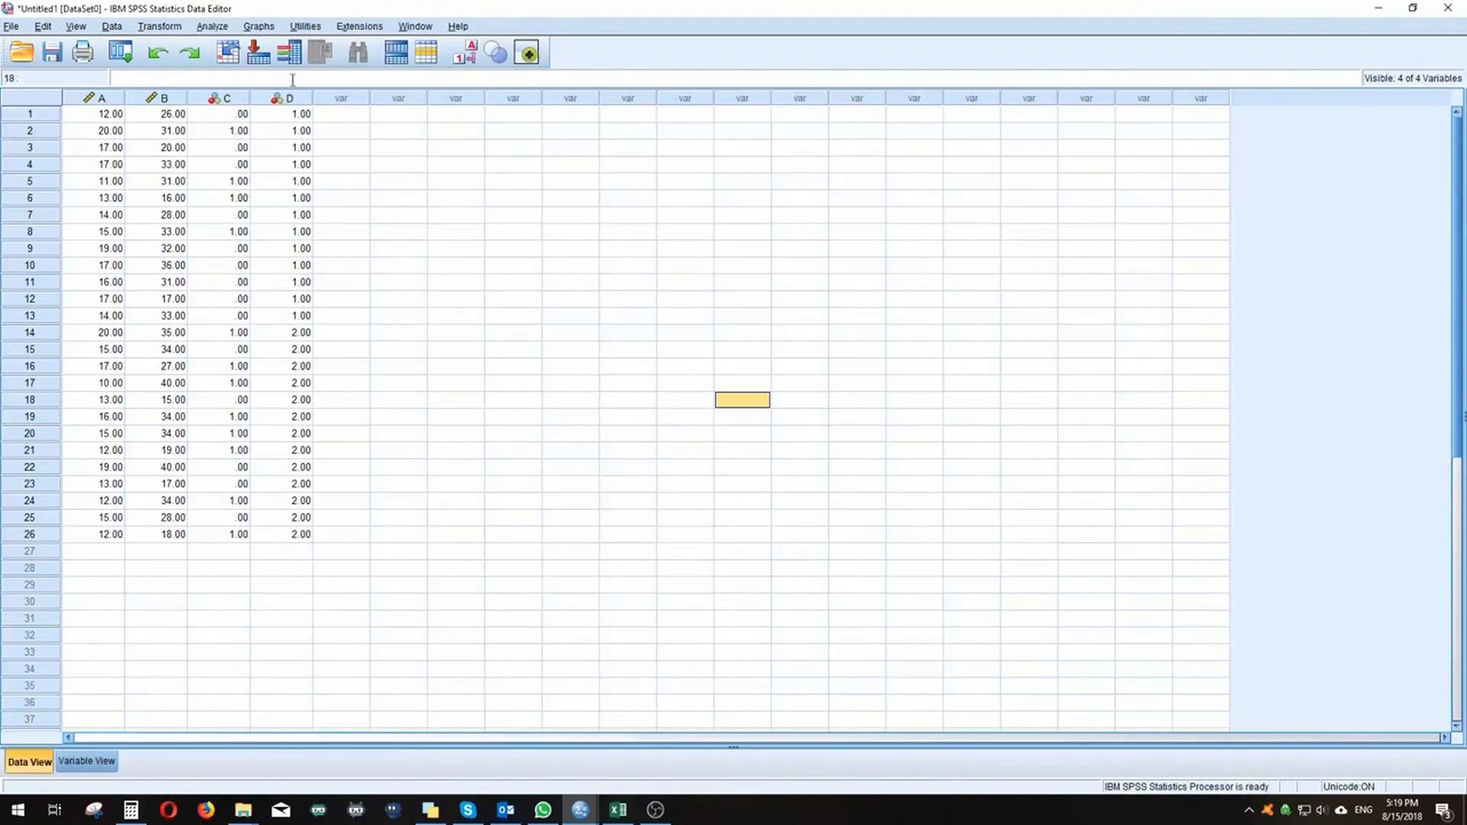
Turn on value labels so C shows Female/Male and D shows Group 1/Group 2.
left_click(466, 53)
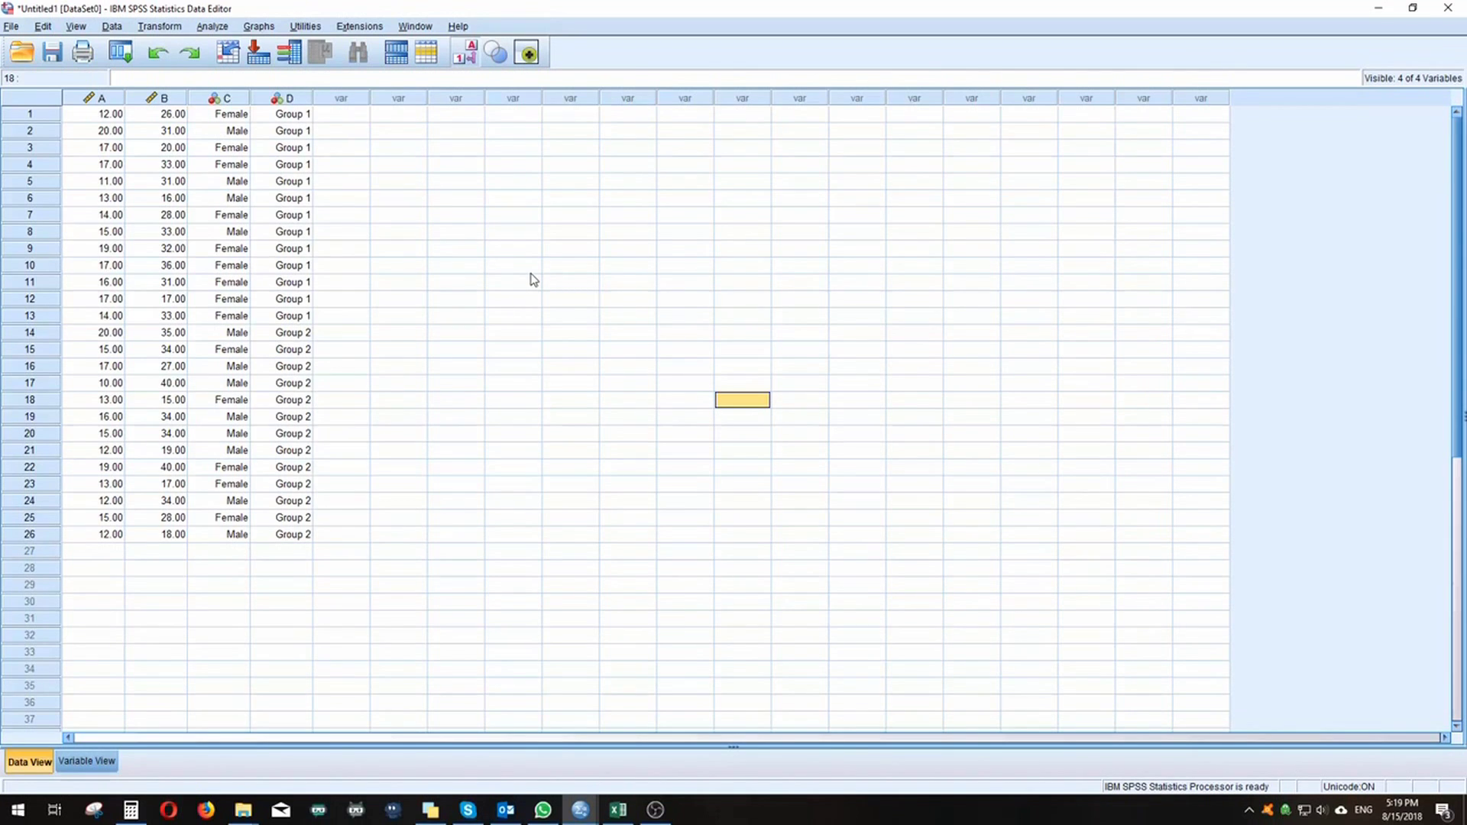
left_click(219, 26)
mouse_move(164, 27)
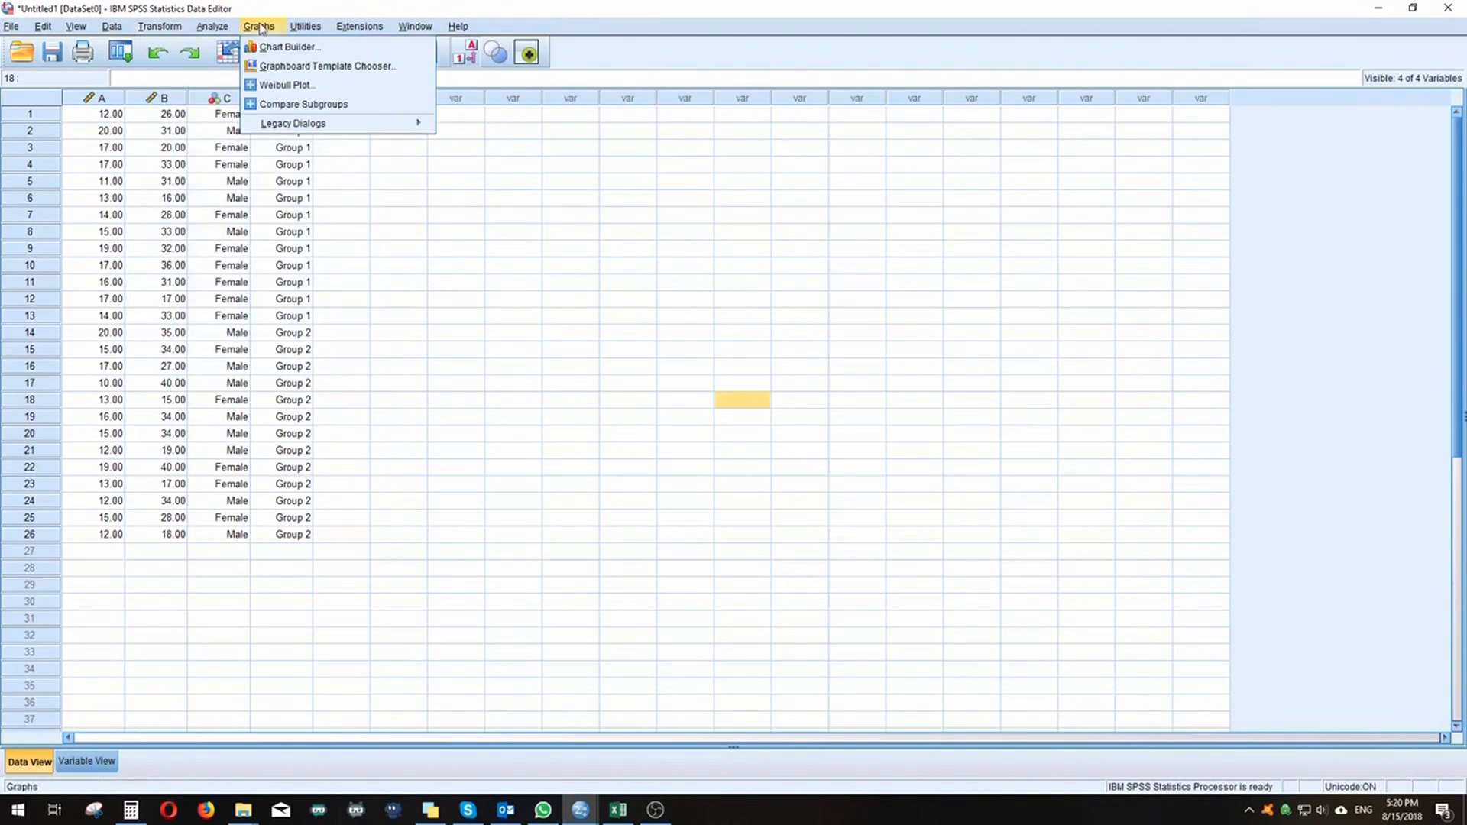
Nest A and B statistics under C's Female and Male rows in Custom Tables and run it.
mouse_move(216, 28)
mouse_move(229, 99)
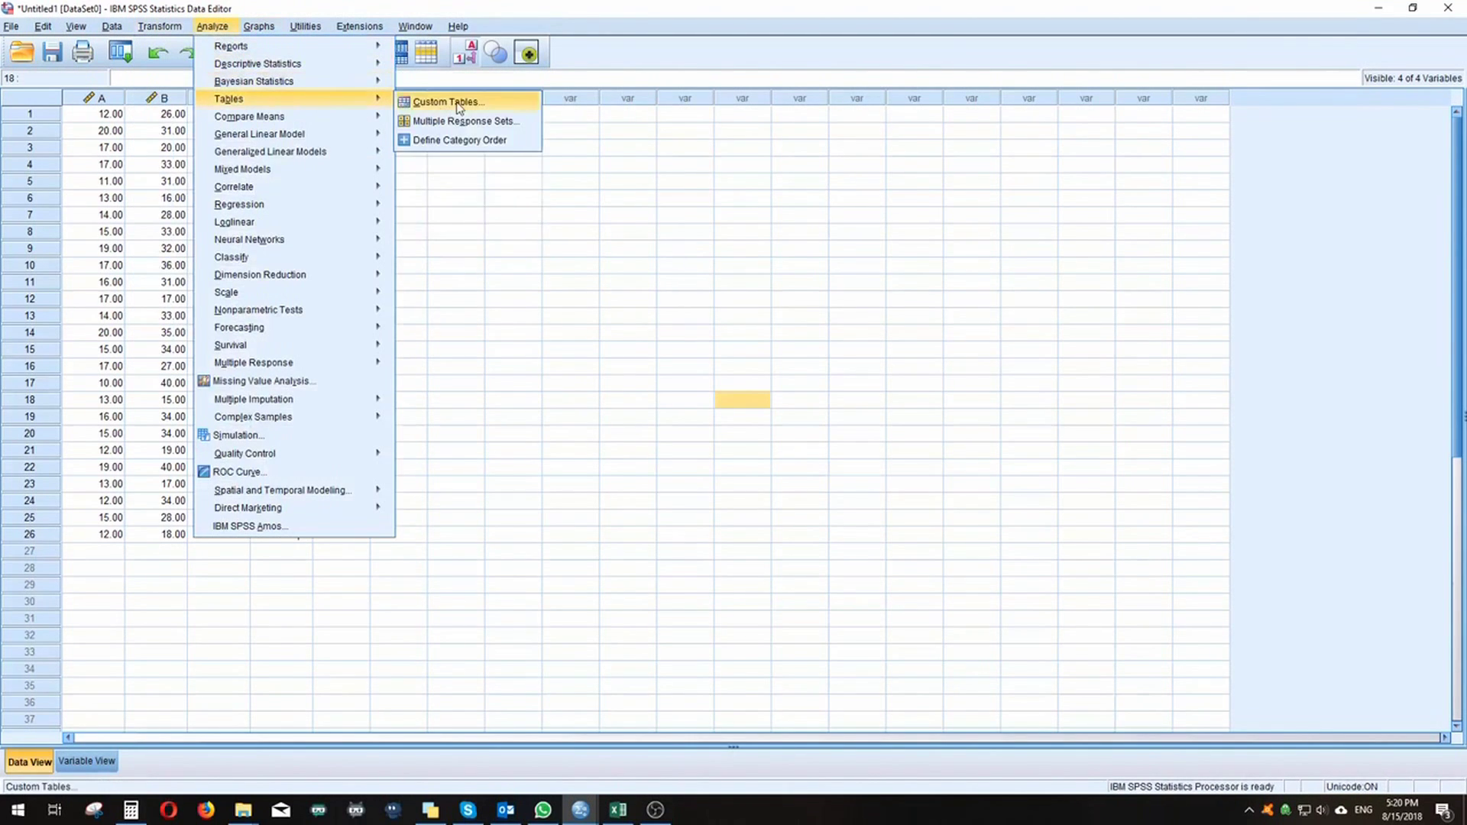
left_click(457, 100)
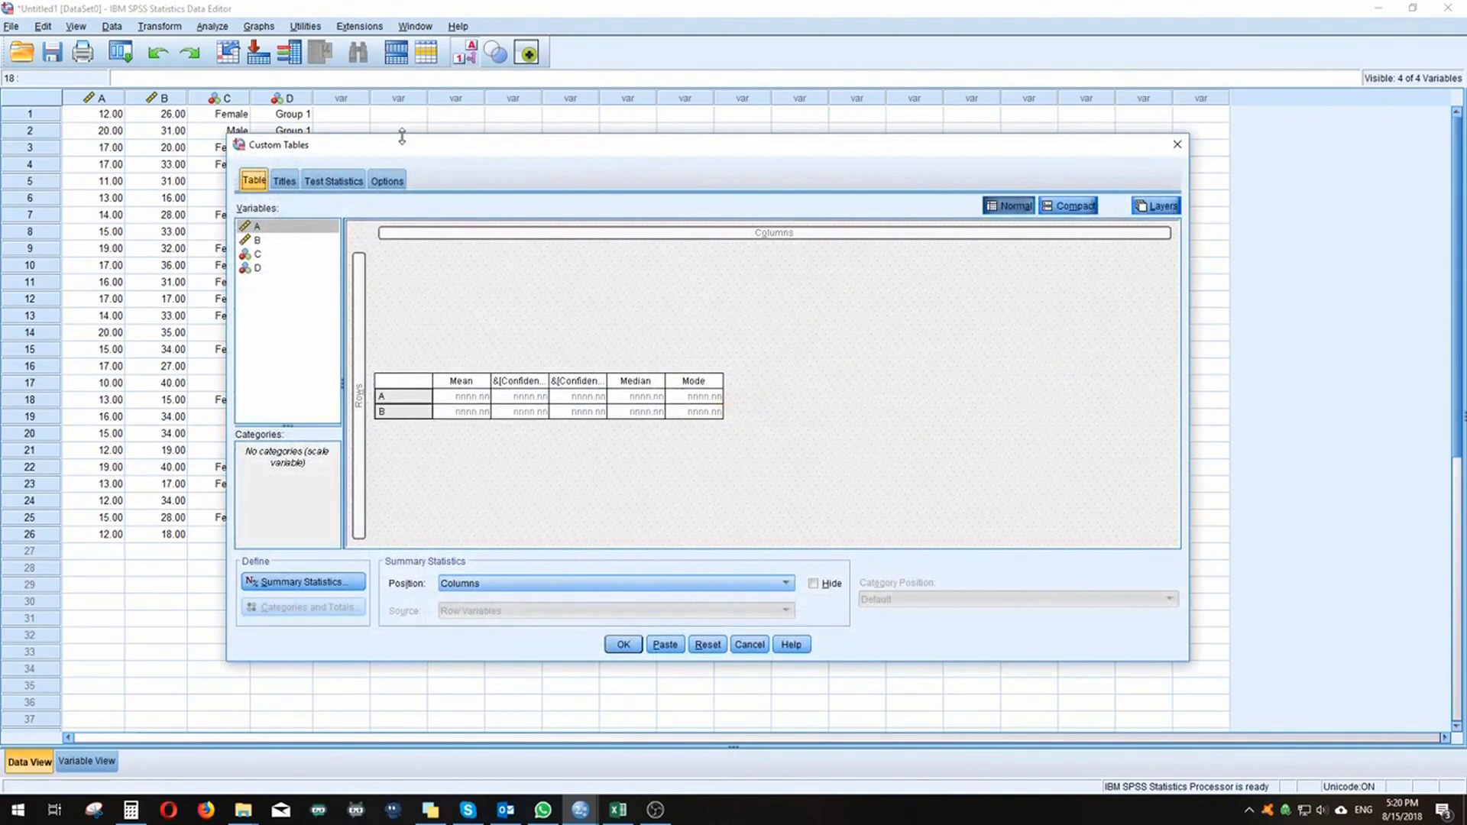
left_click(260, 269)
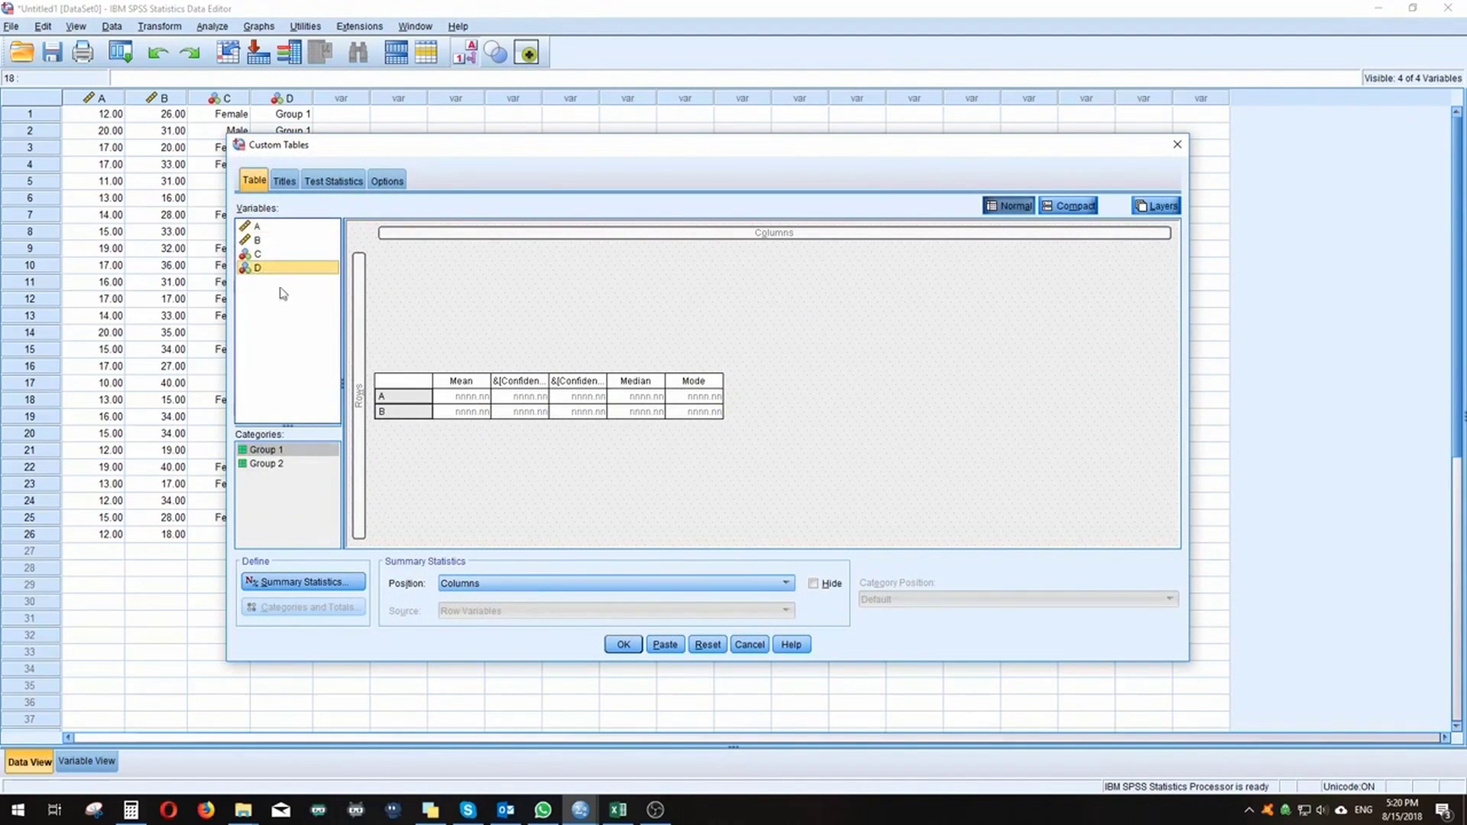
left_click(274, 255)
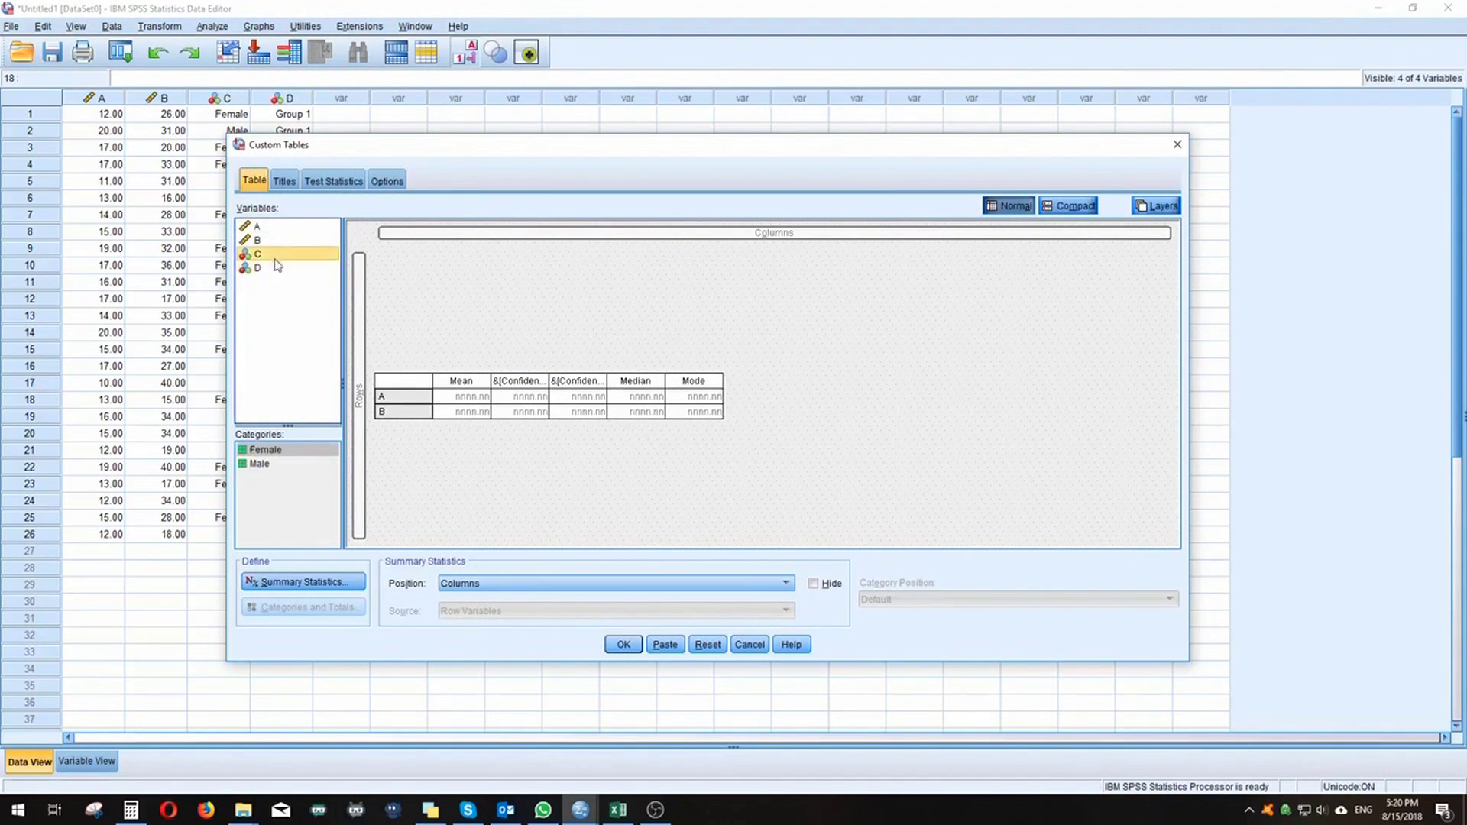
left_click_drag(258, 256, 667, 251)
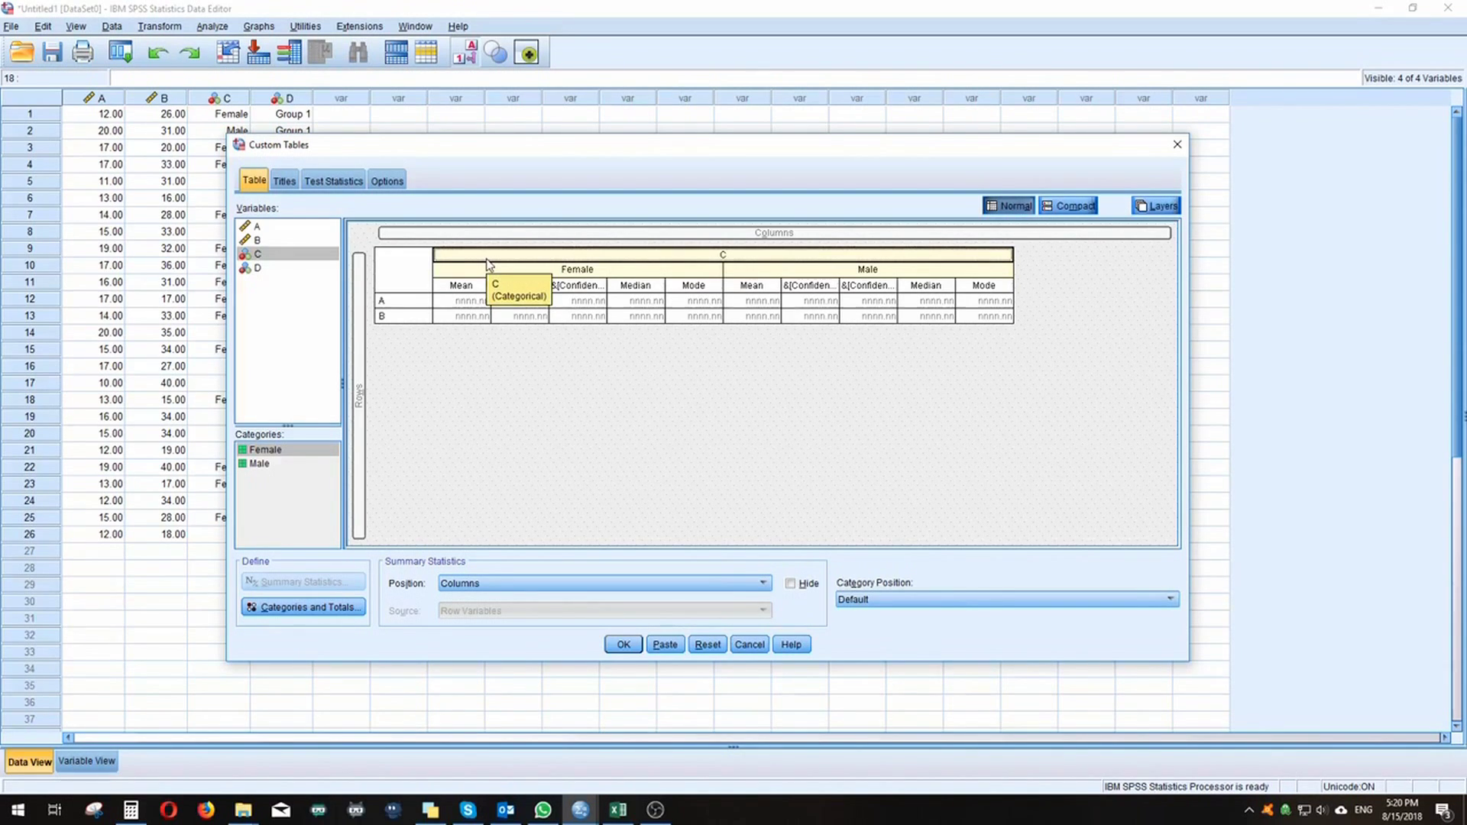
mouse_move(489, 265)
left_mouse_down()
mouse_move(718, 287)
mouse_move(714, 252)
mouse_move(706, 272)
mouse_move(432, 396)
mouse_move(377, 406)
mouse_move(429, 397)
mouse_move(432, 410)
mouse_move(382, 405)
left_mouse_up()
left_click(558, 471)
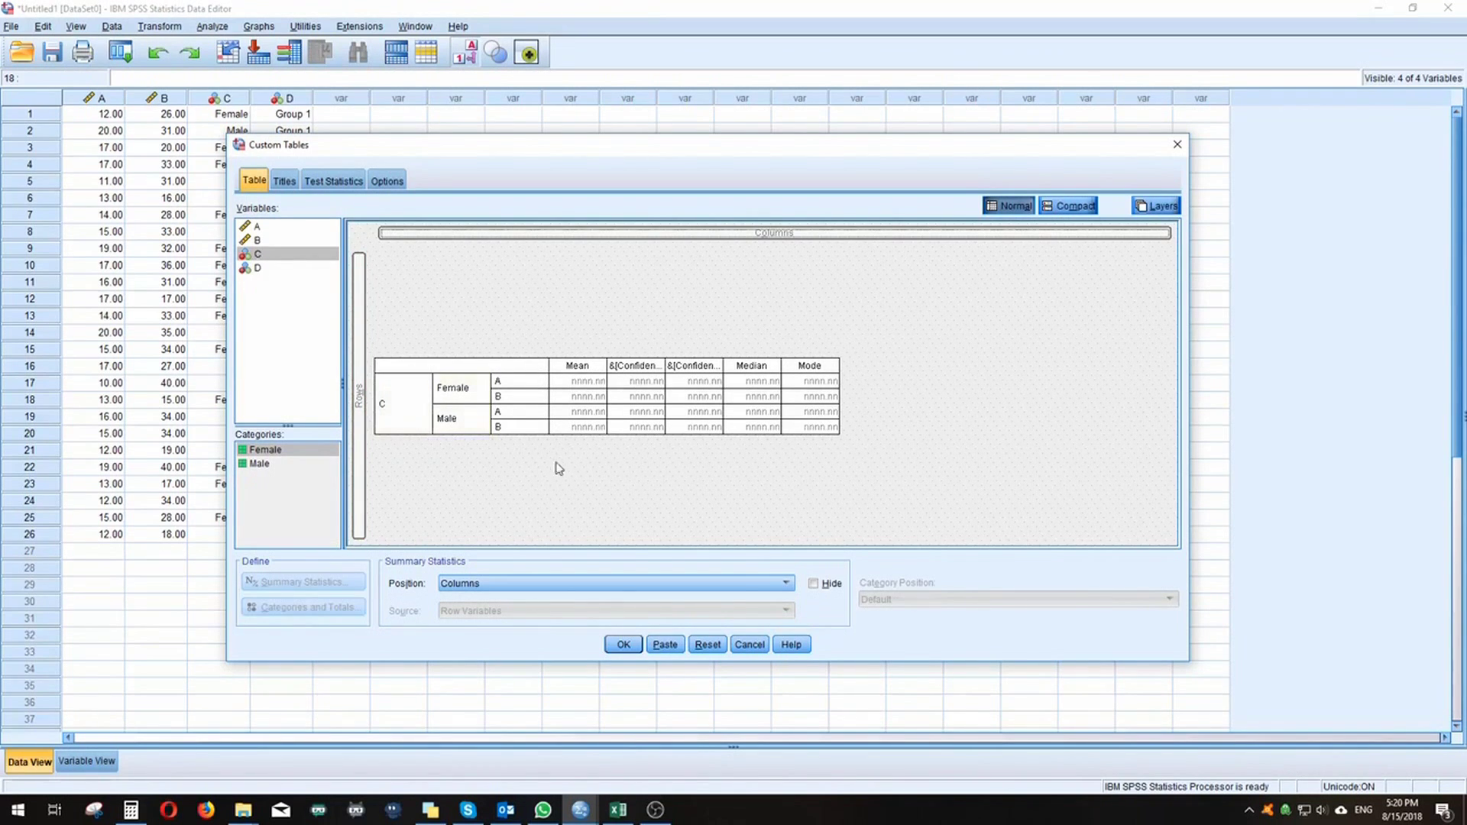
left_click(474, 395)
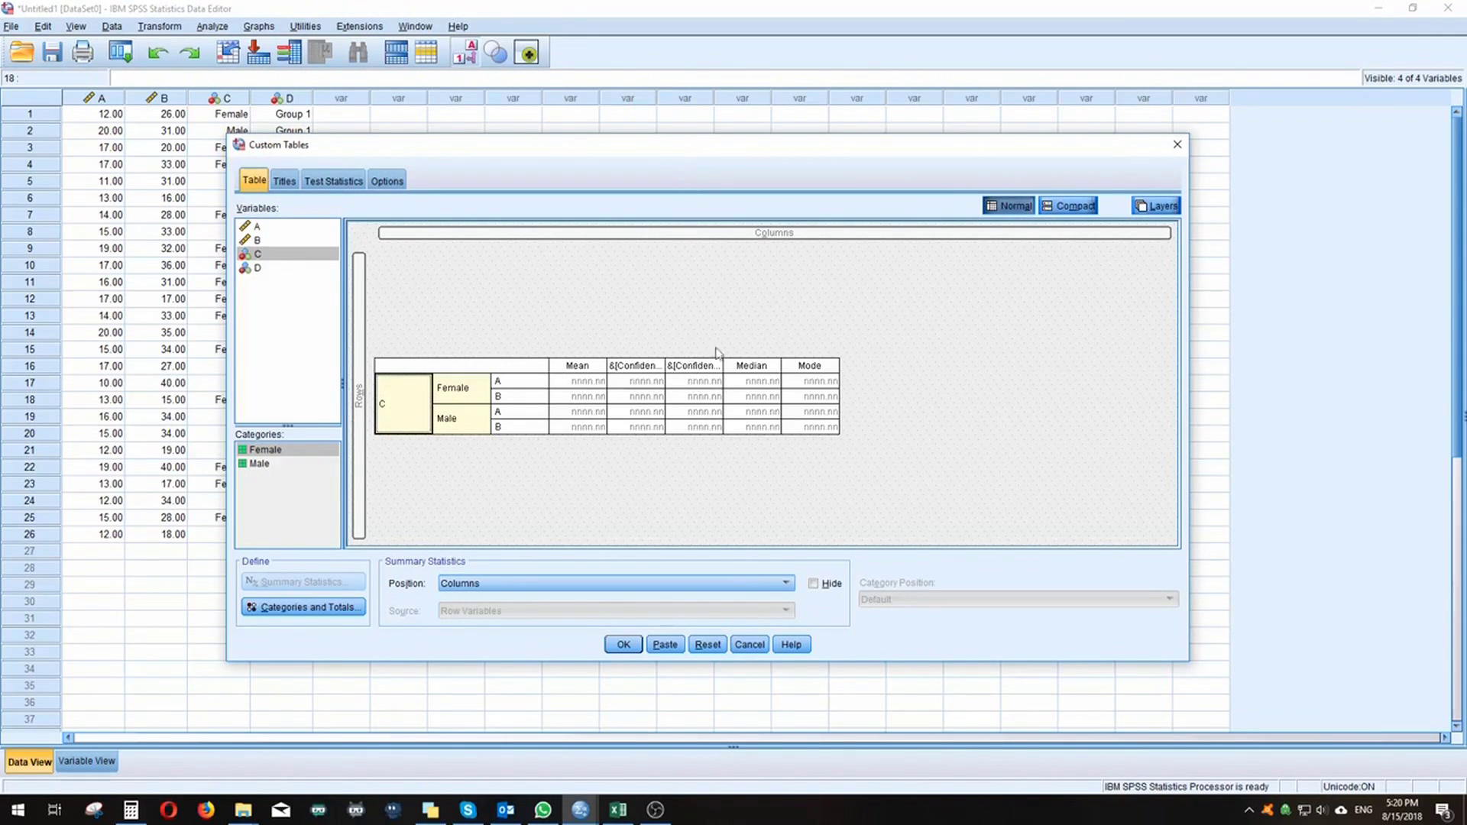
left_click(620, 649)
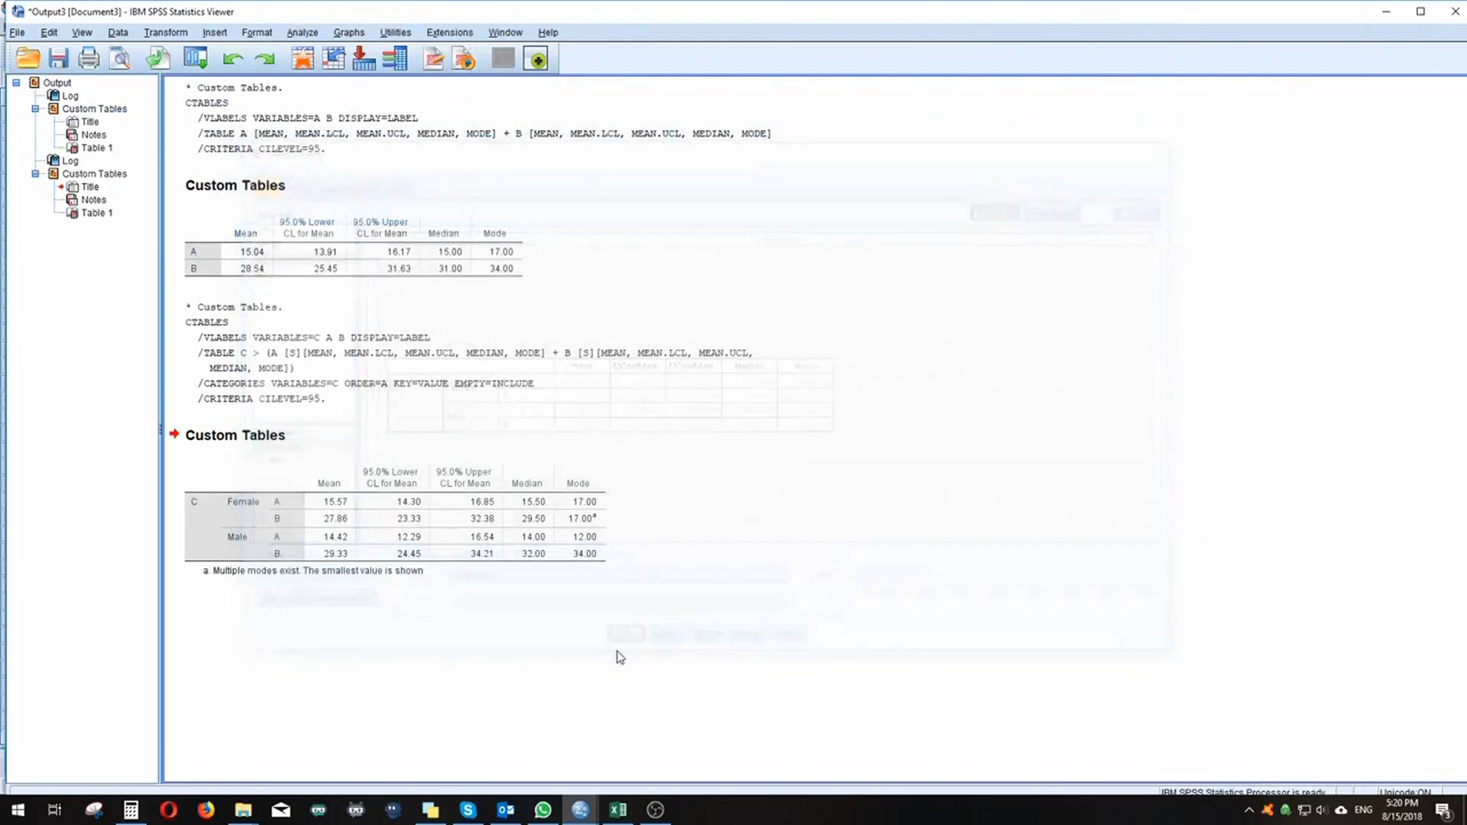
Select the C-split Custom Tables output and activate it for in-place editing.
left_click(563, 510)
left_click(262, 522)
double_click(297, 507)
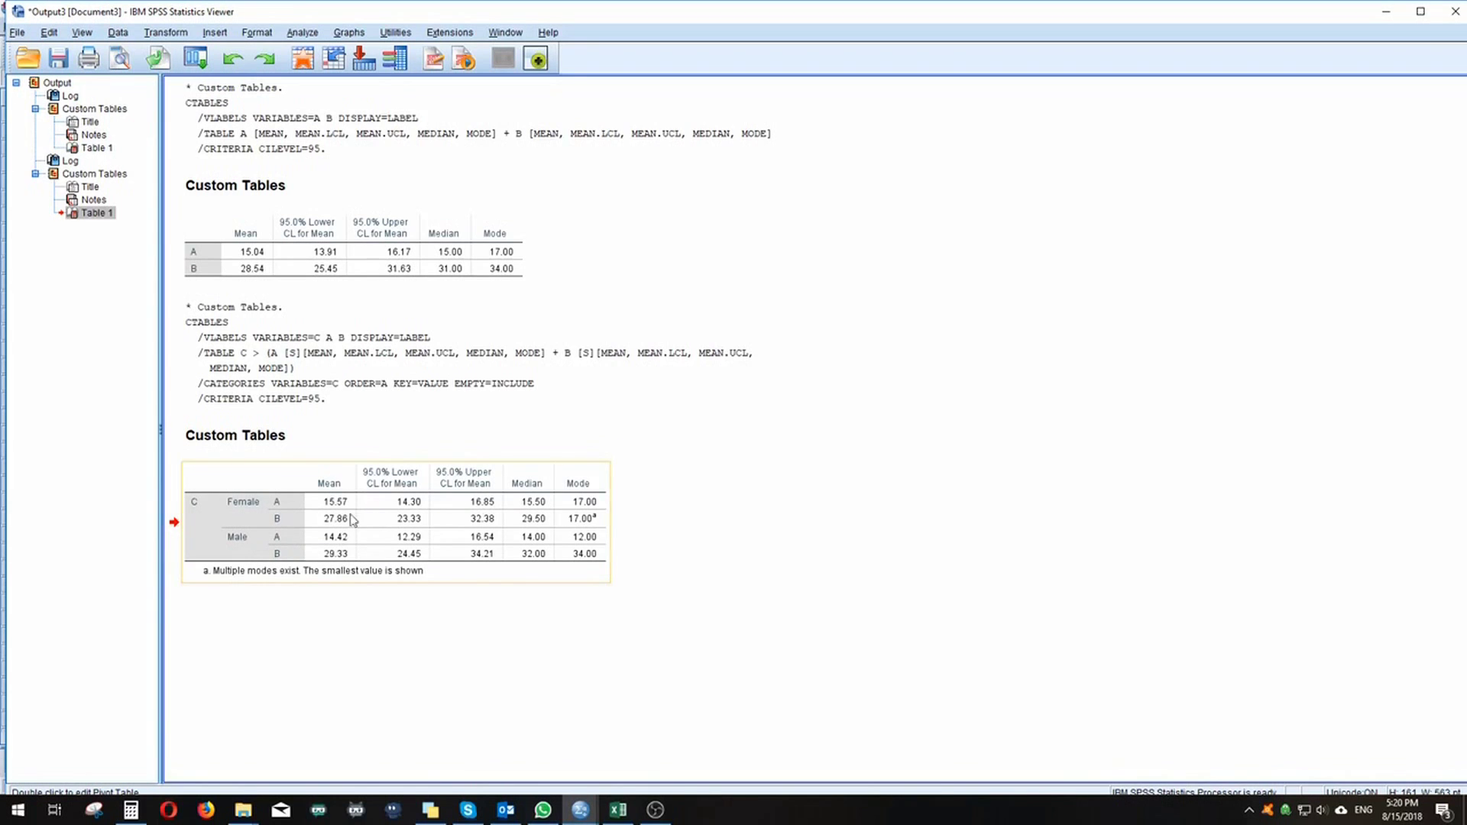
left_click(340, 34)
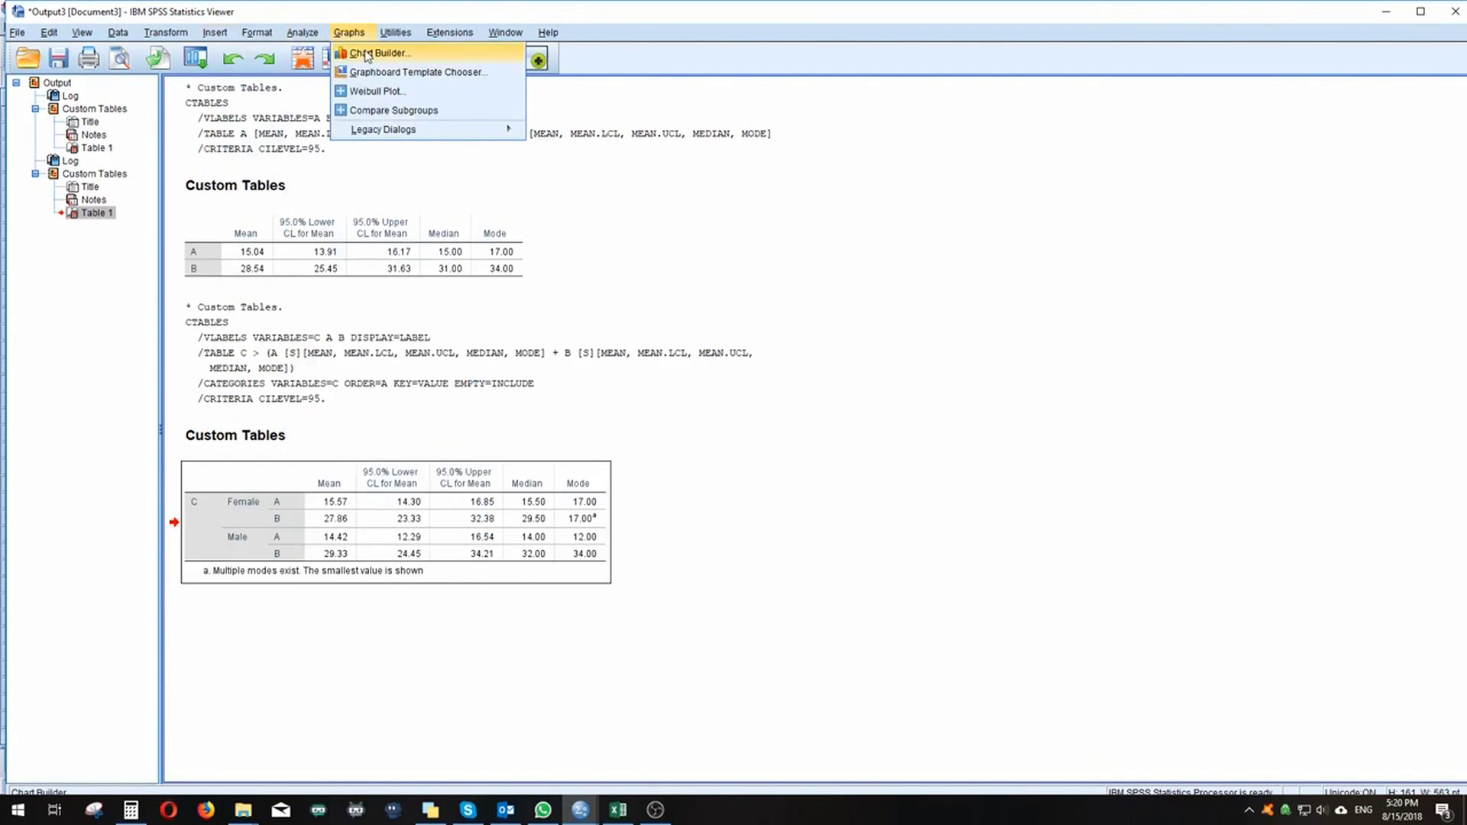
Open the Custom Tables builder through Analyze > Tables.
left_click(302, 32)
mouse_move(330, 73)
mouse_move(364, 127)
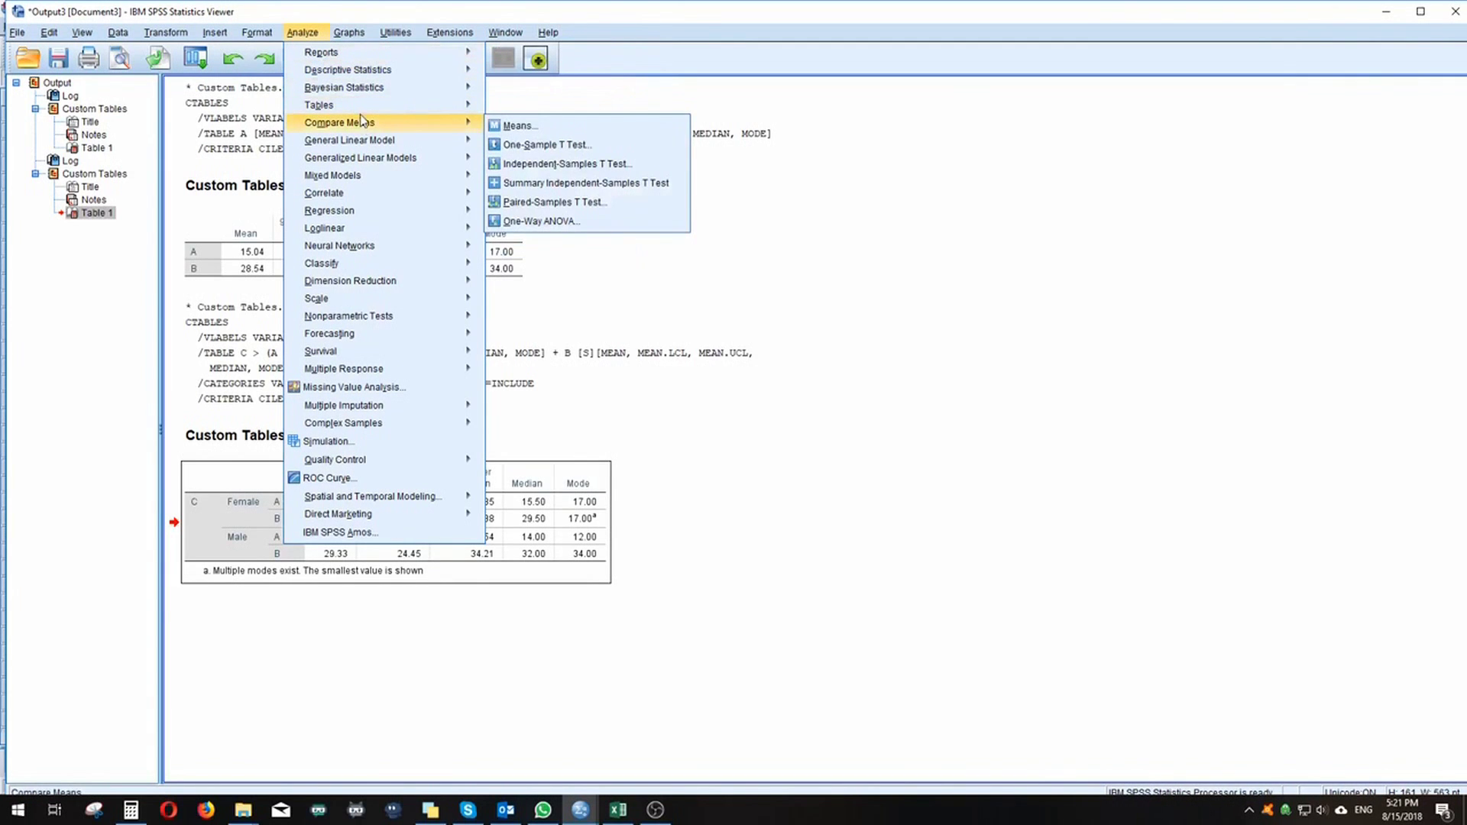
mouse_move(336, 105)
left_click(520, 112)
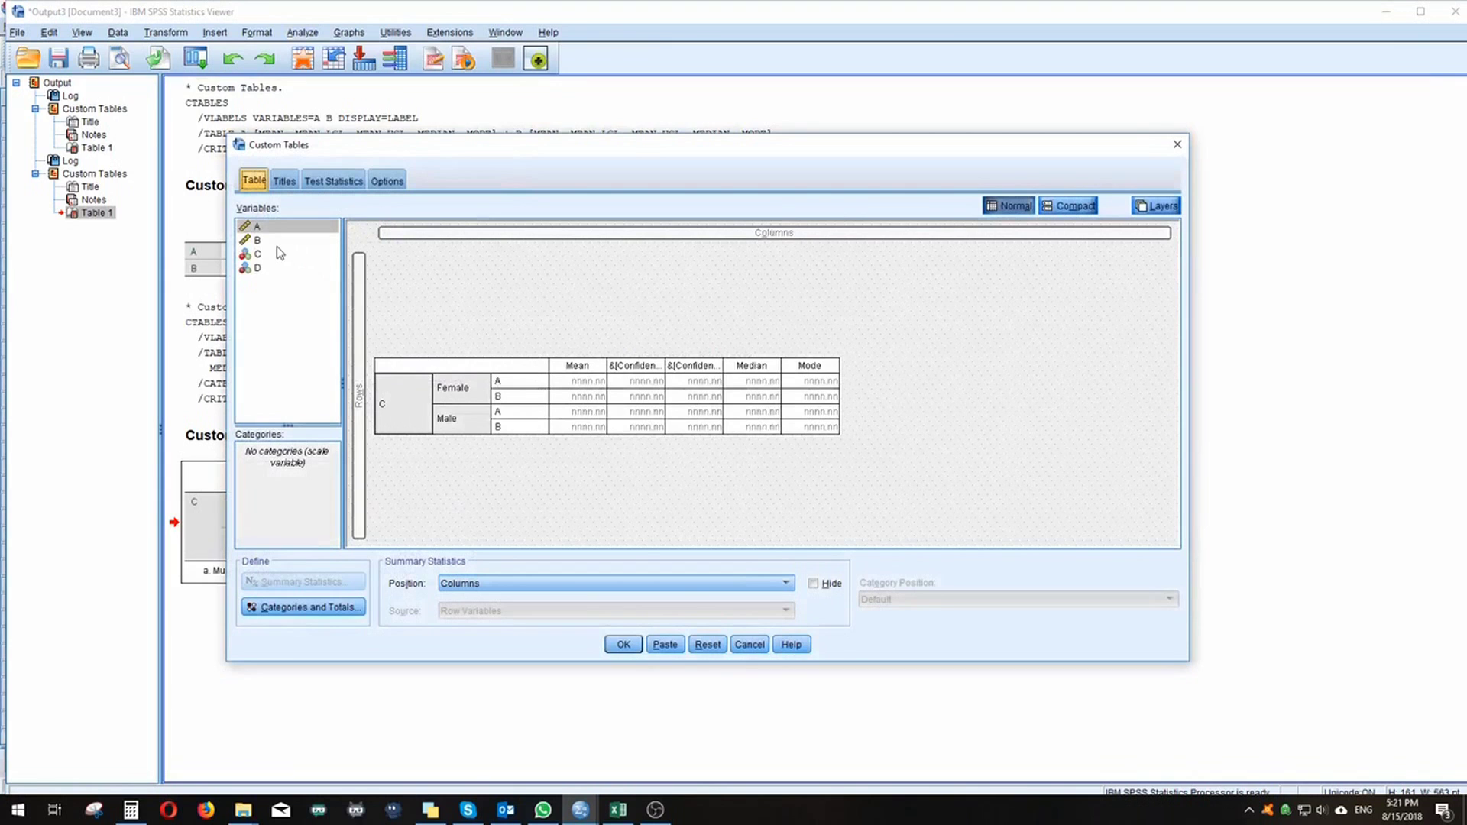
Move C into the columns with D nested above it, then run the table.
left_click_drag(383, 405, 628, 249)
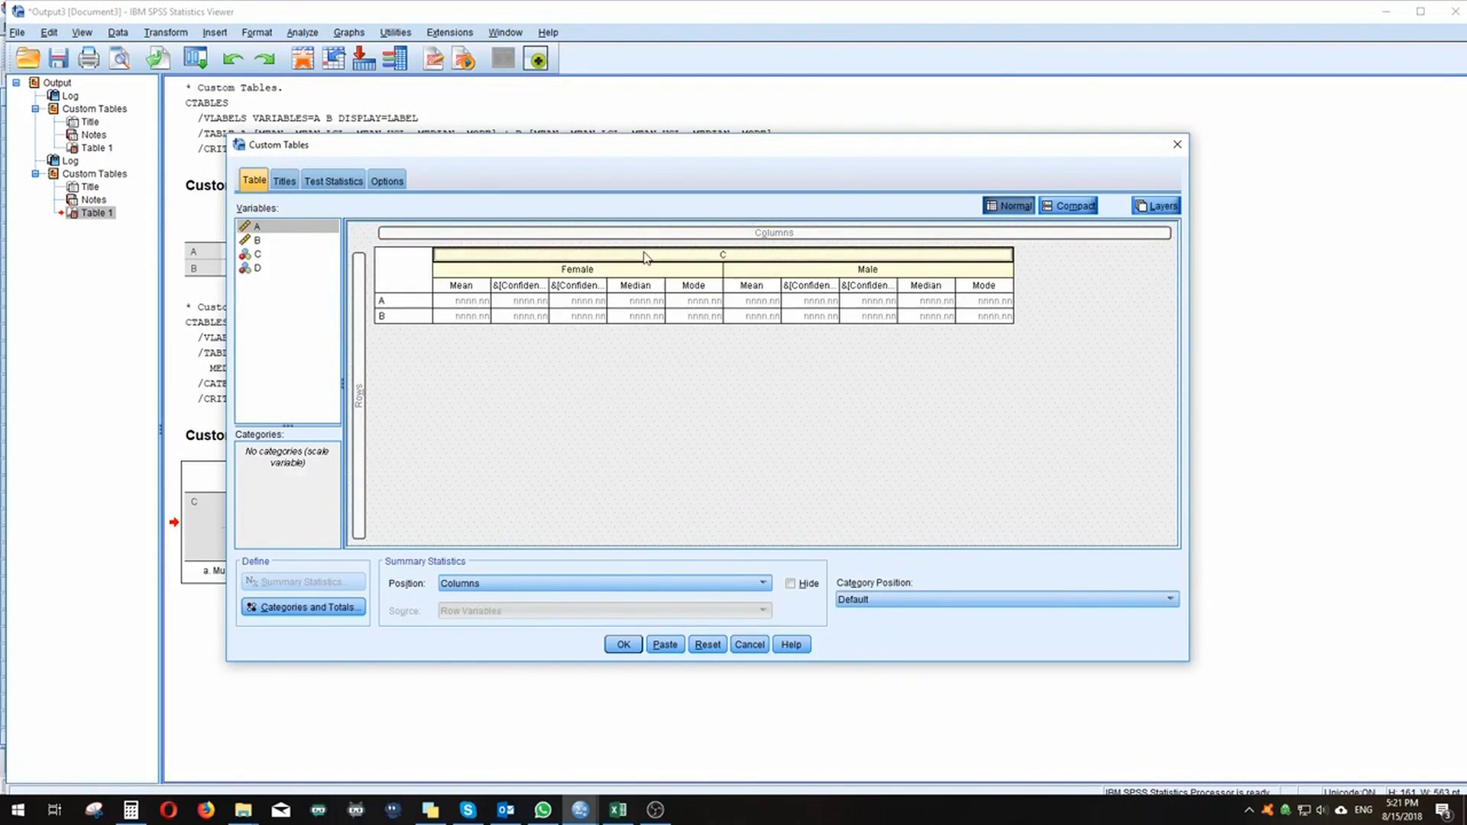
left_click(258, 268)
left_click_drag(258, 271, 718, 261)
left_click_drag(779, 542, 1103, 521)
left_click(1001, 438)
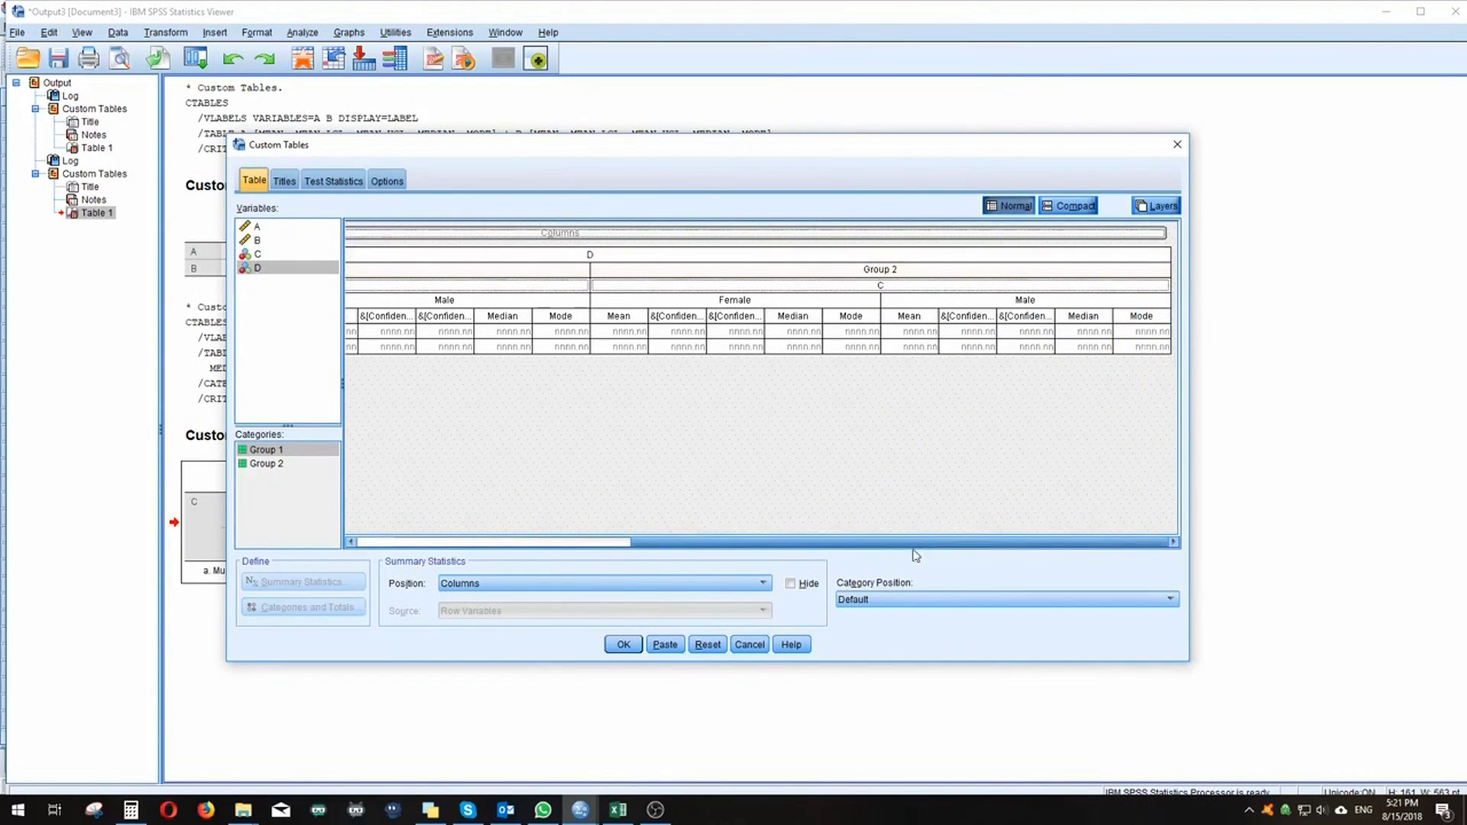
left_click_drag(842, 538, 607, 550)
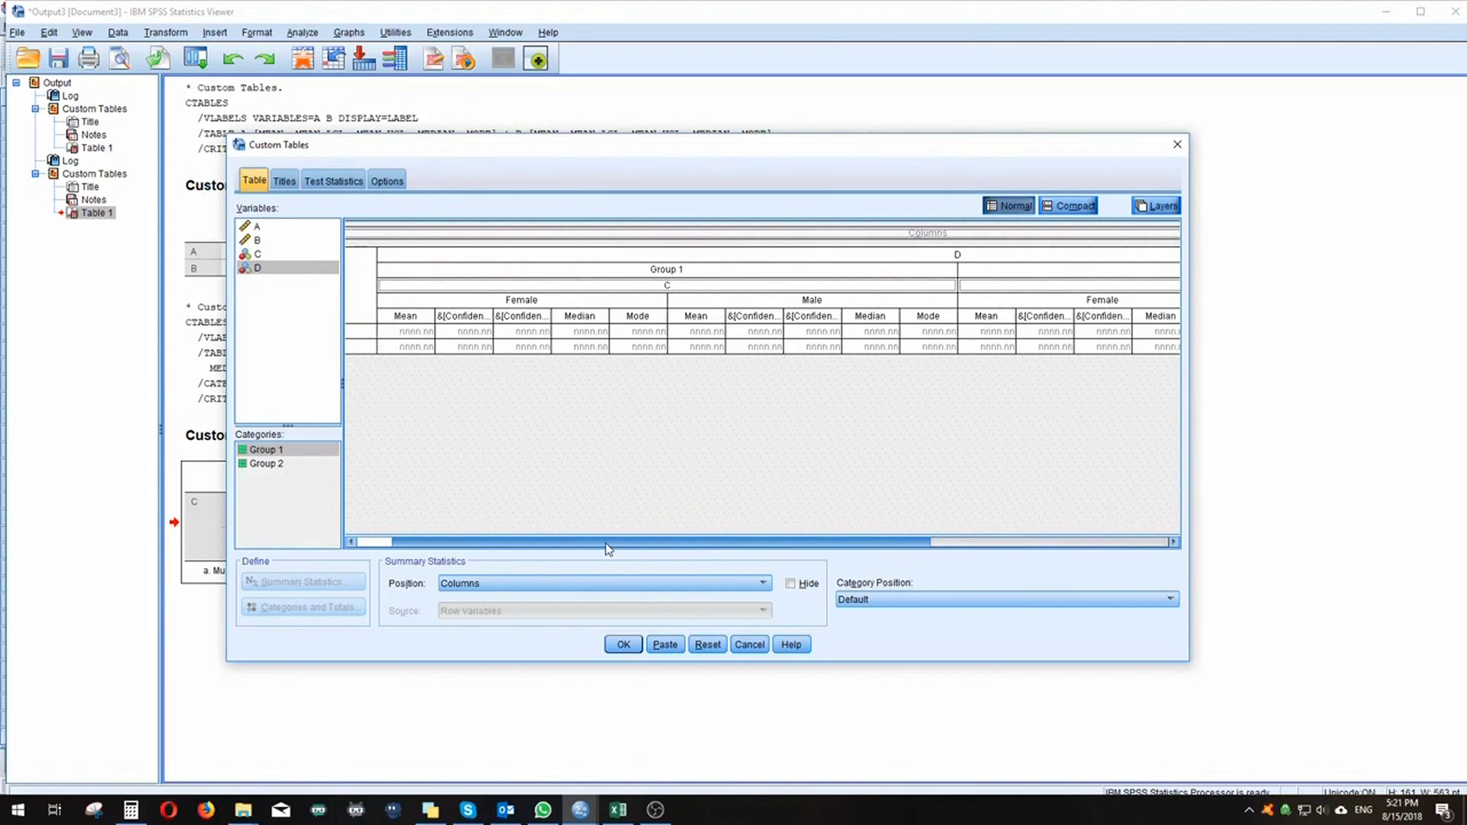
left_click_drag(607, 549, 745, 549)
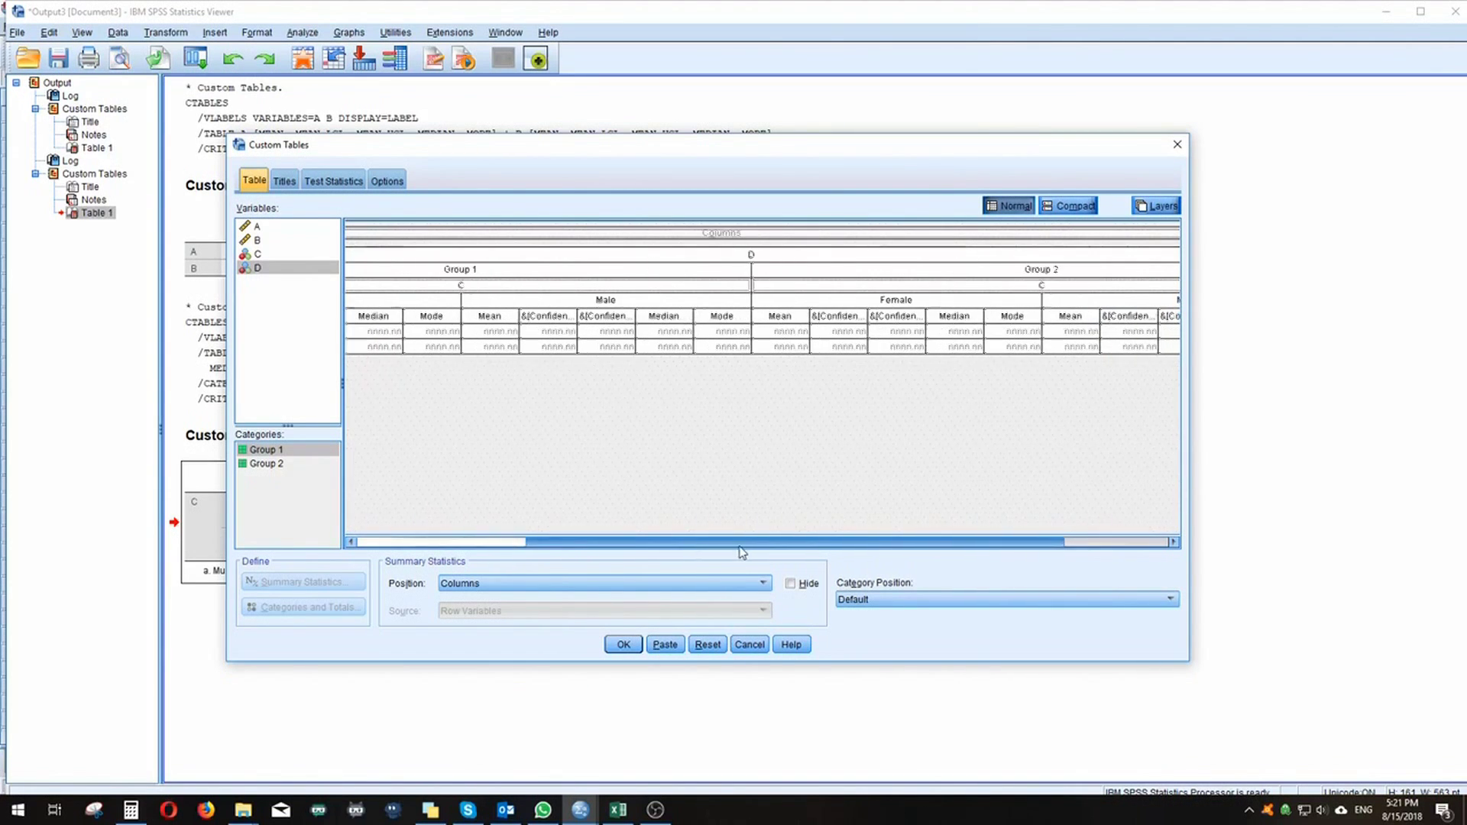
left_click(623, 644)
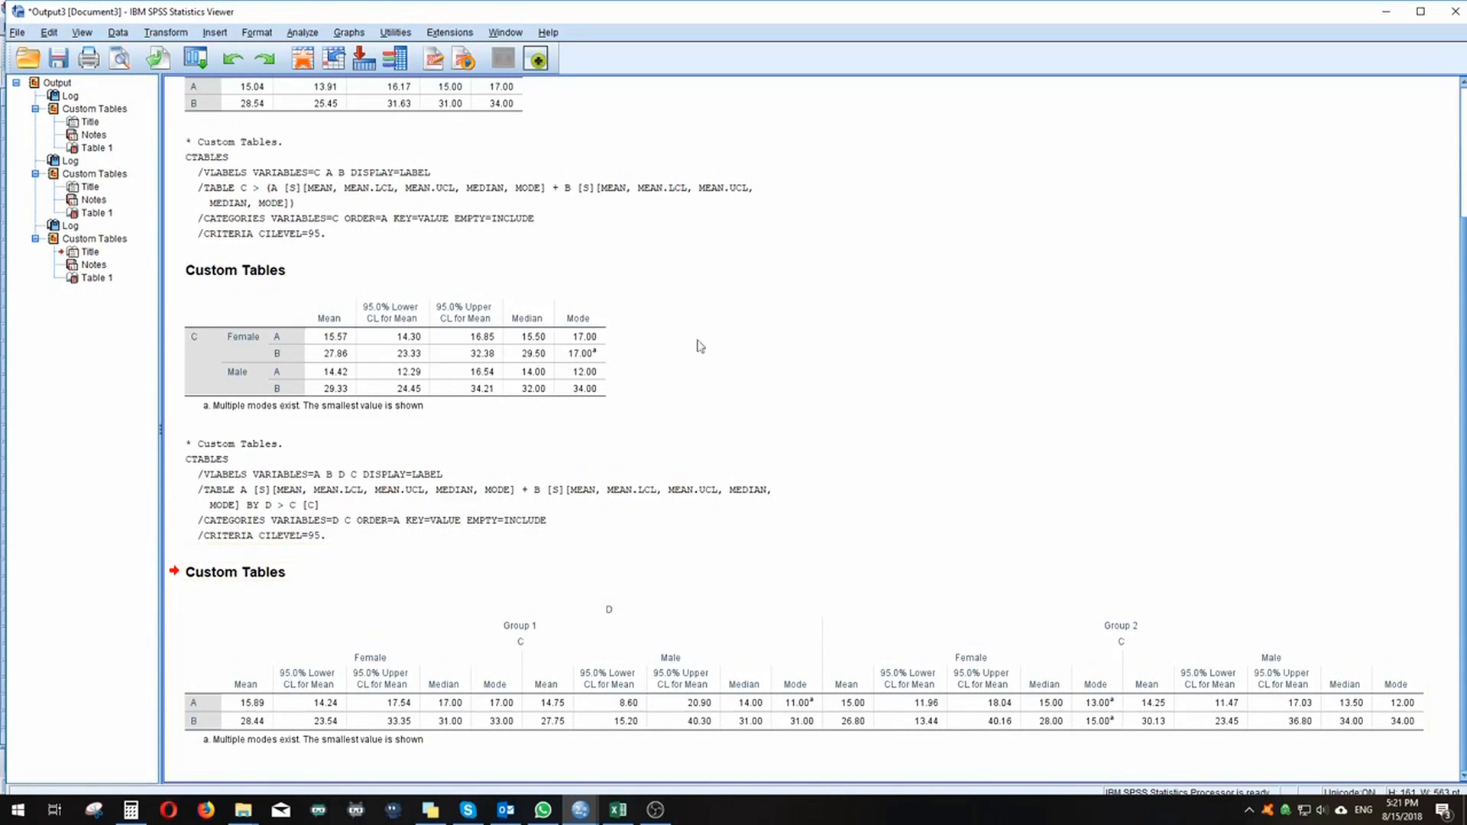
After reviewing the D-by-C output, bring up the Analyze menu.
left_click(308, 34)
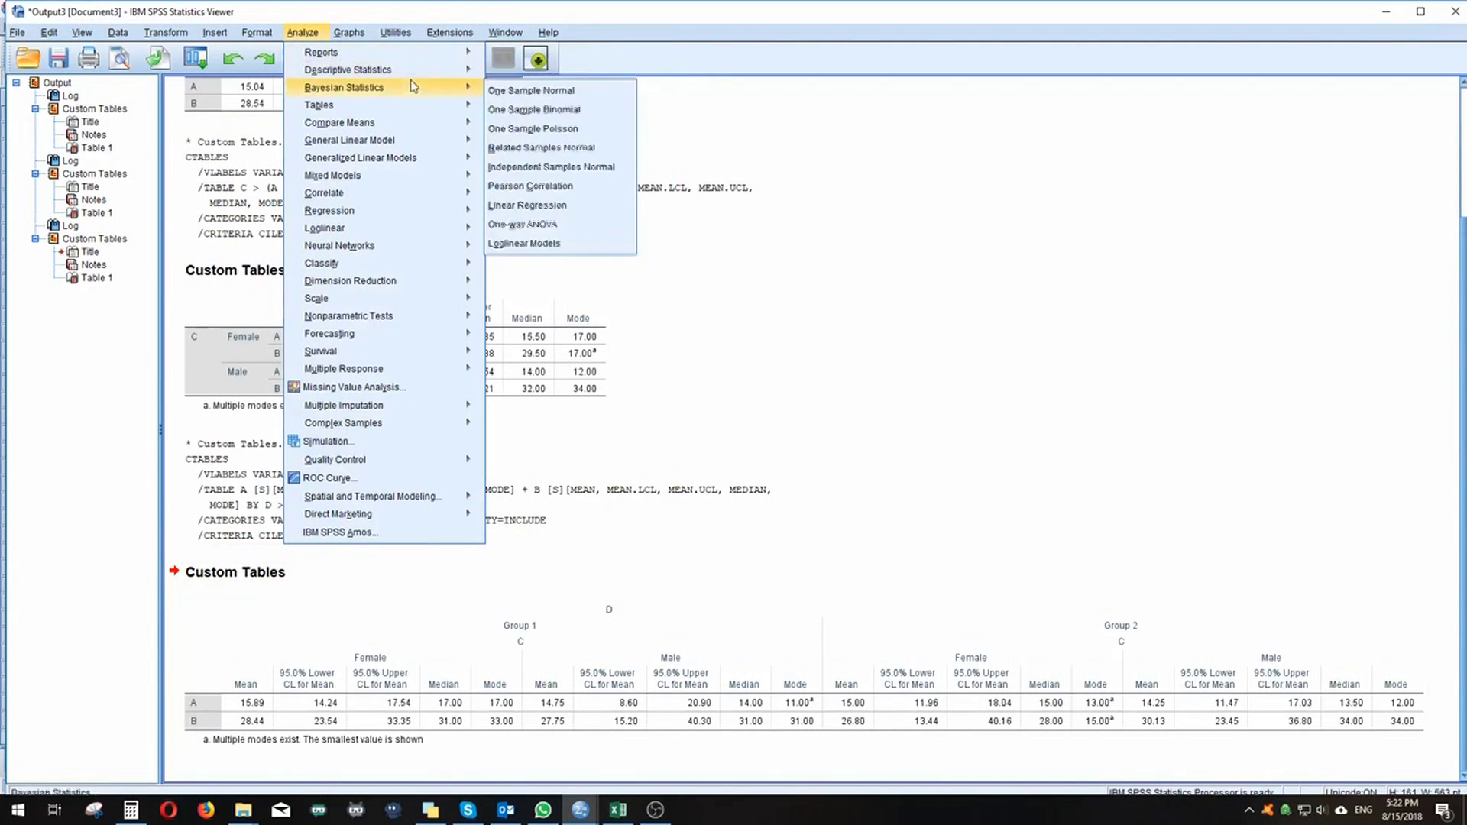
In Custom Tables, move D from columns into rows around A and B, then run it.
mouse_move(396, 100)
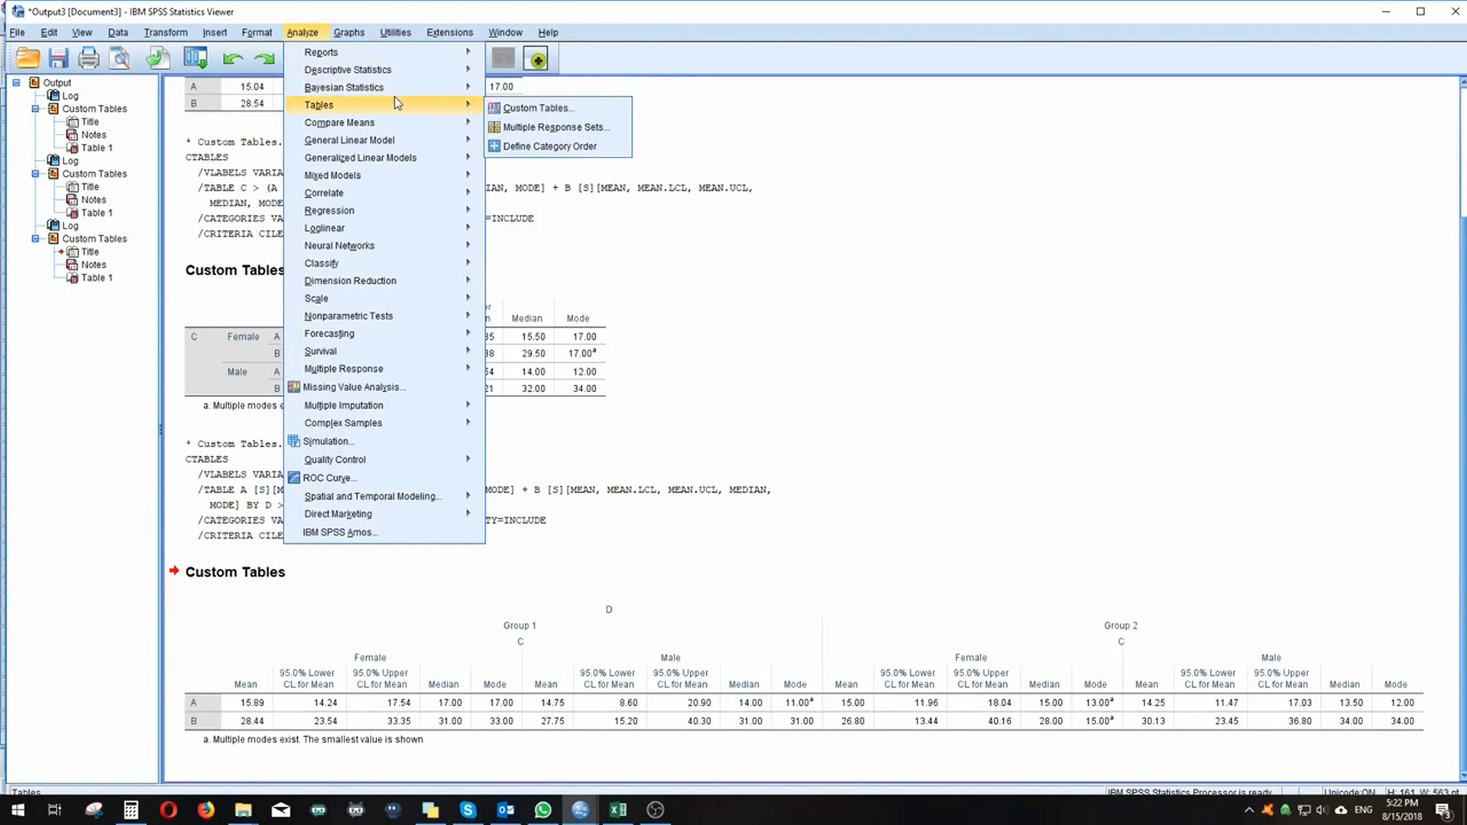
left_click(544, 107)
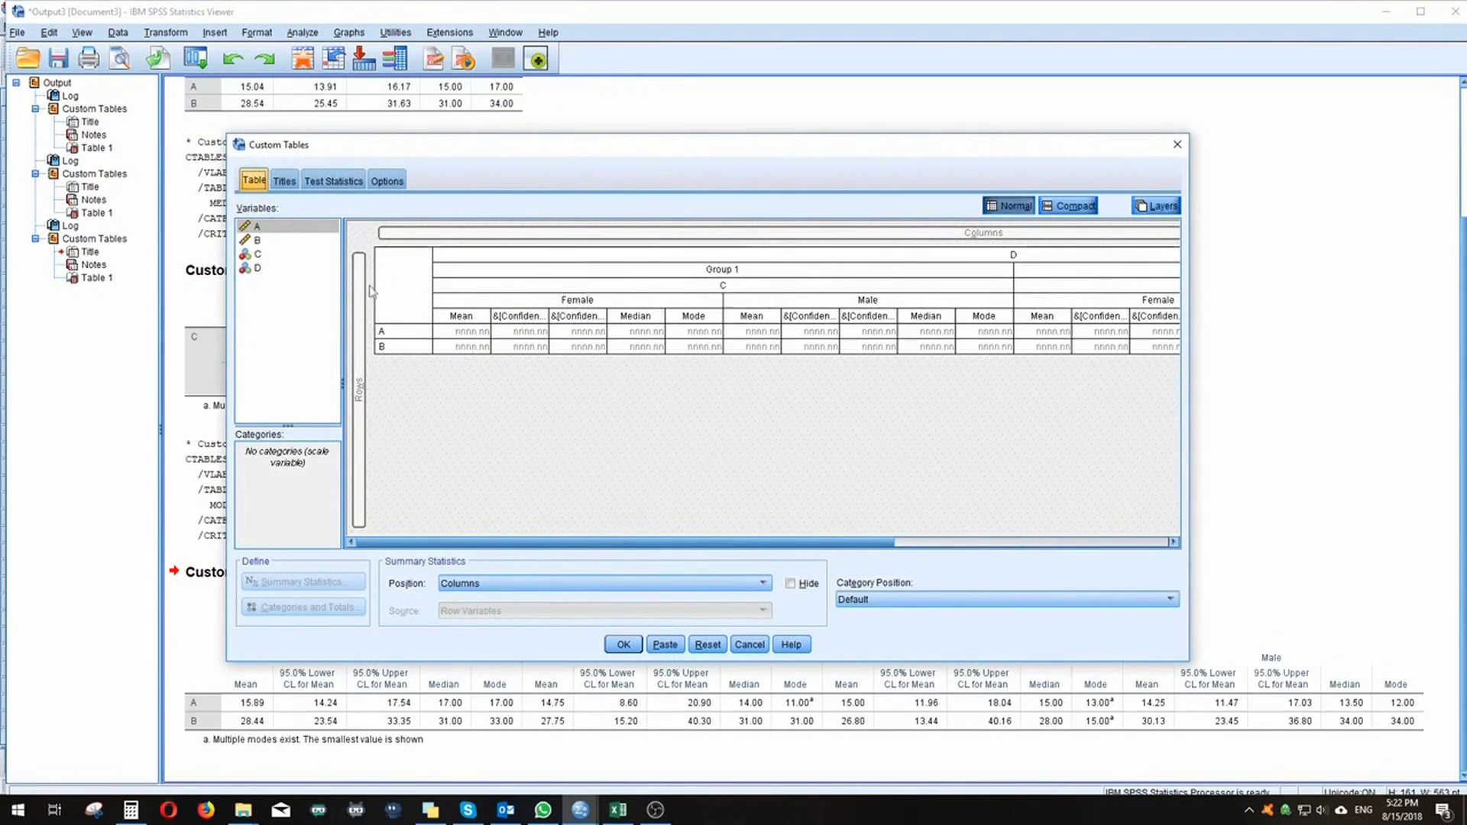
left_click_drag(889, 260, 368, 313)
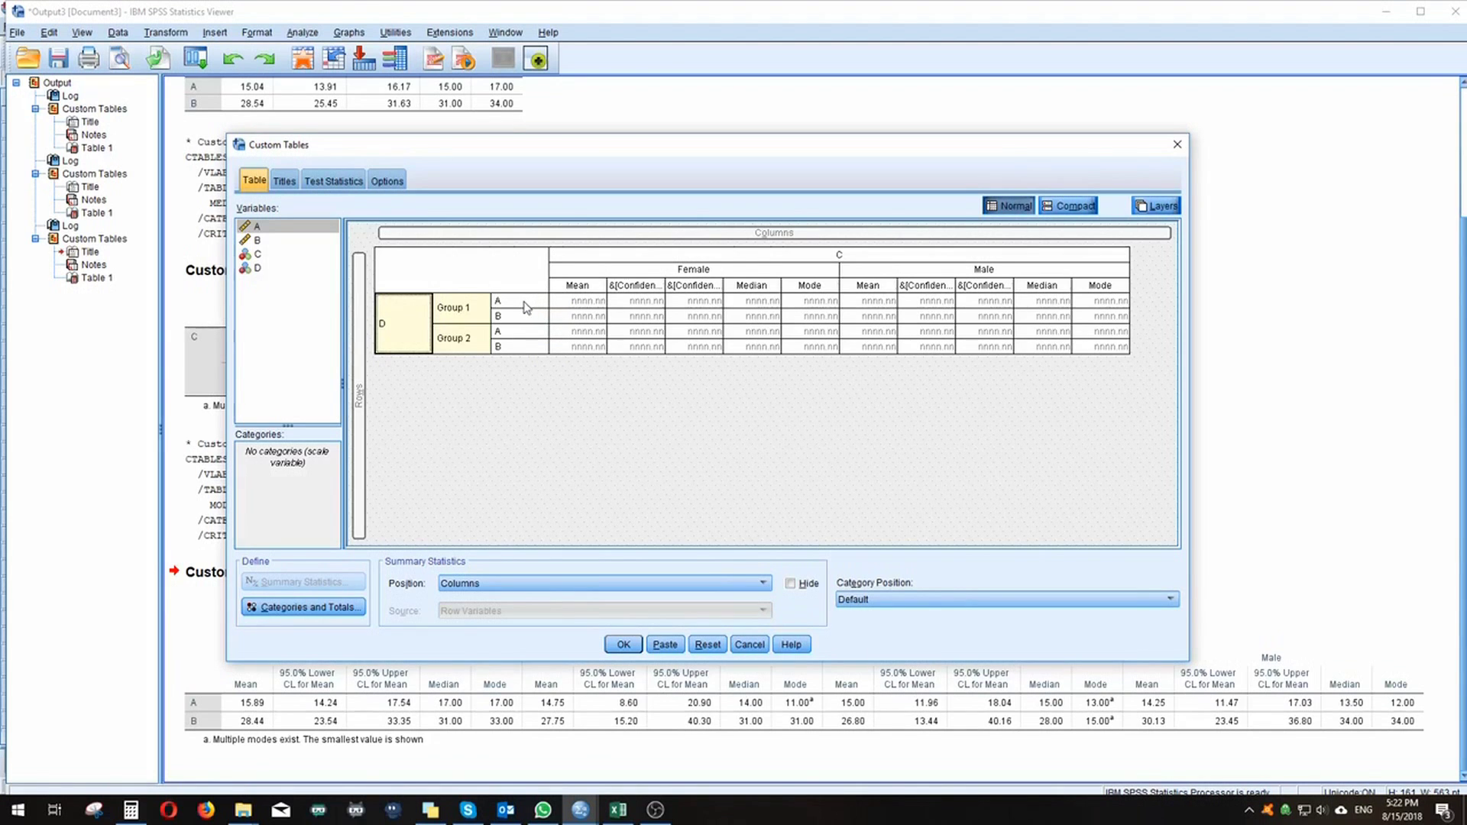
left_click(623, 643)
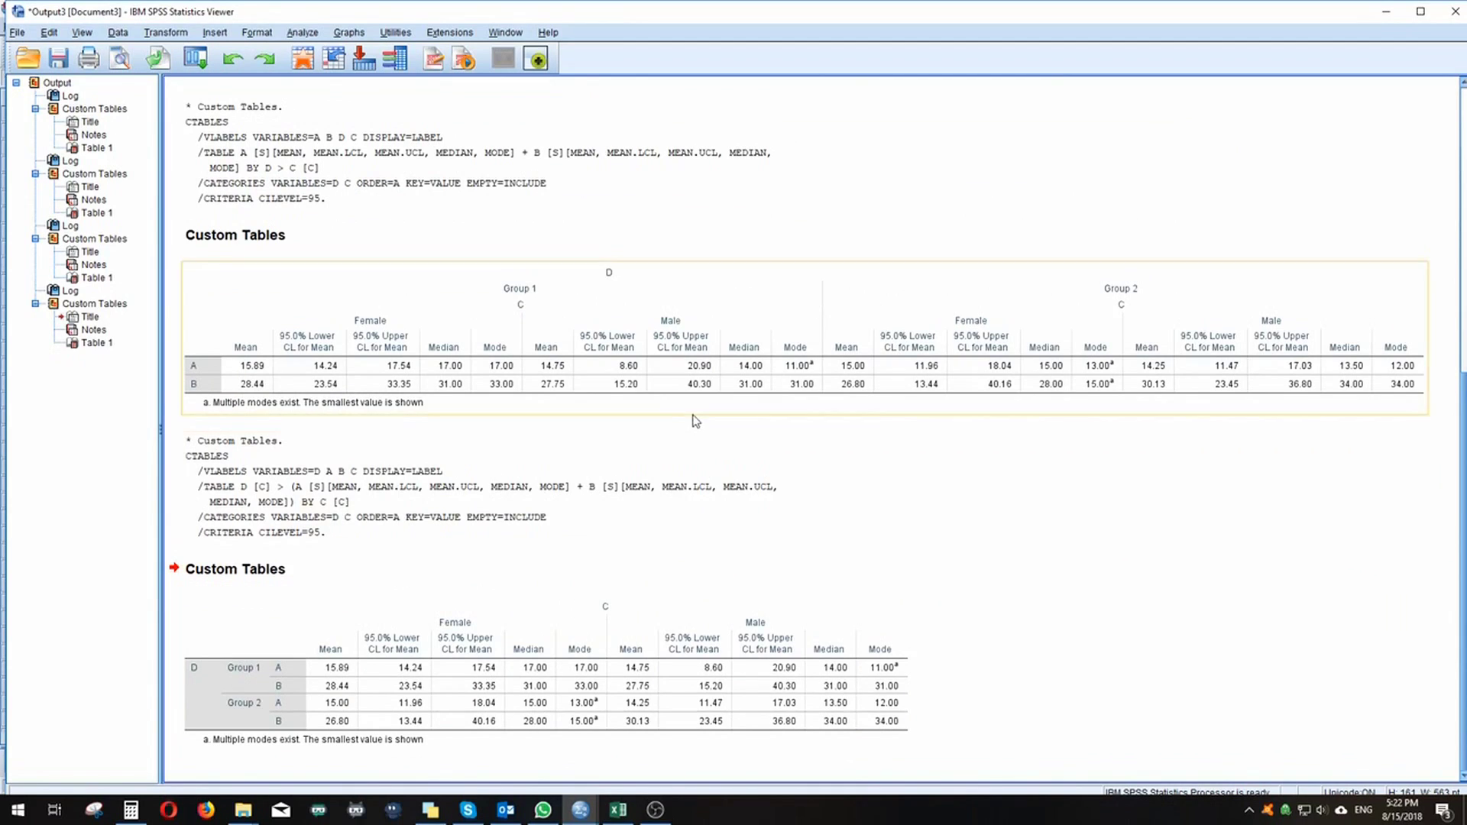
left_click(616, 459)
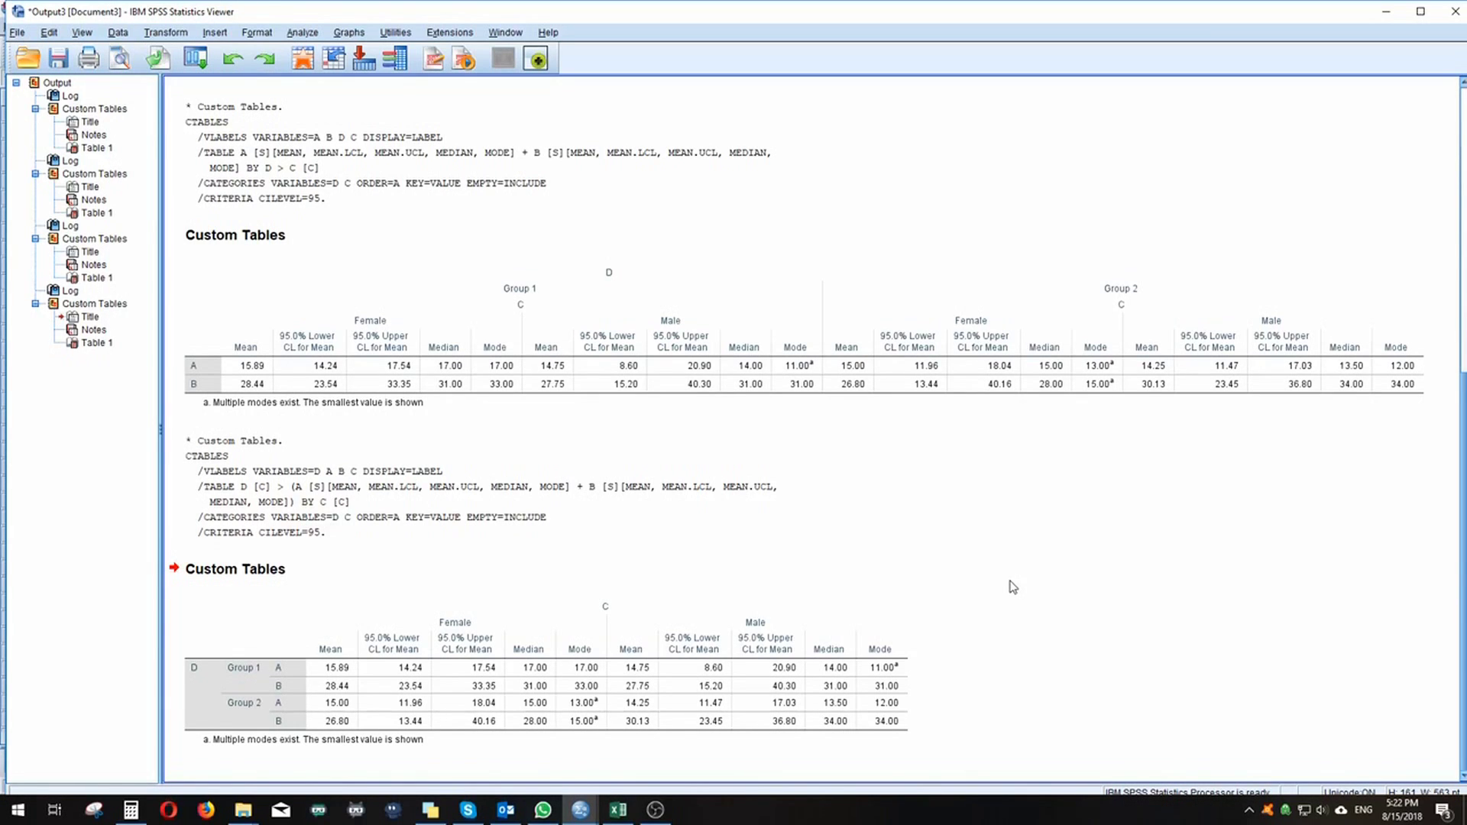
left_click(826, 661)
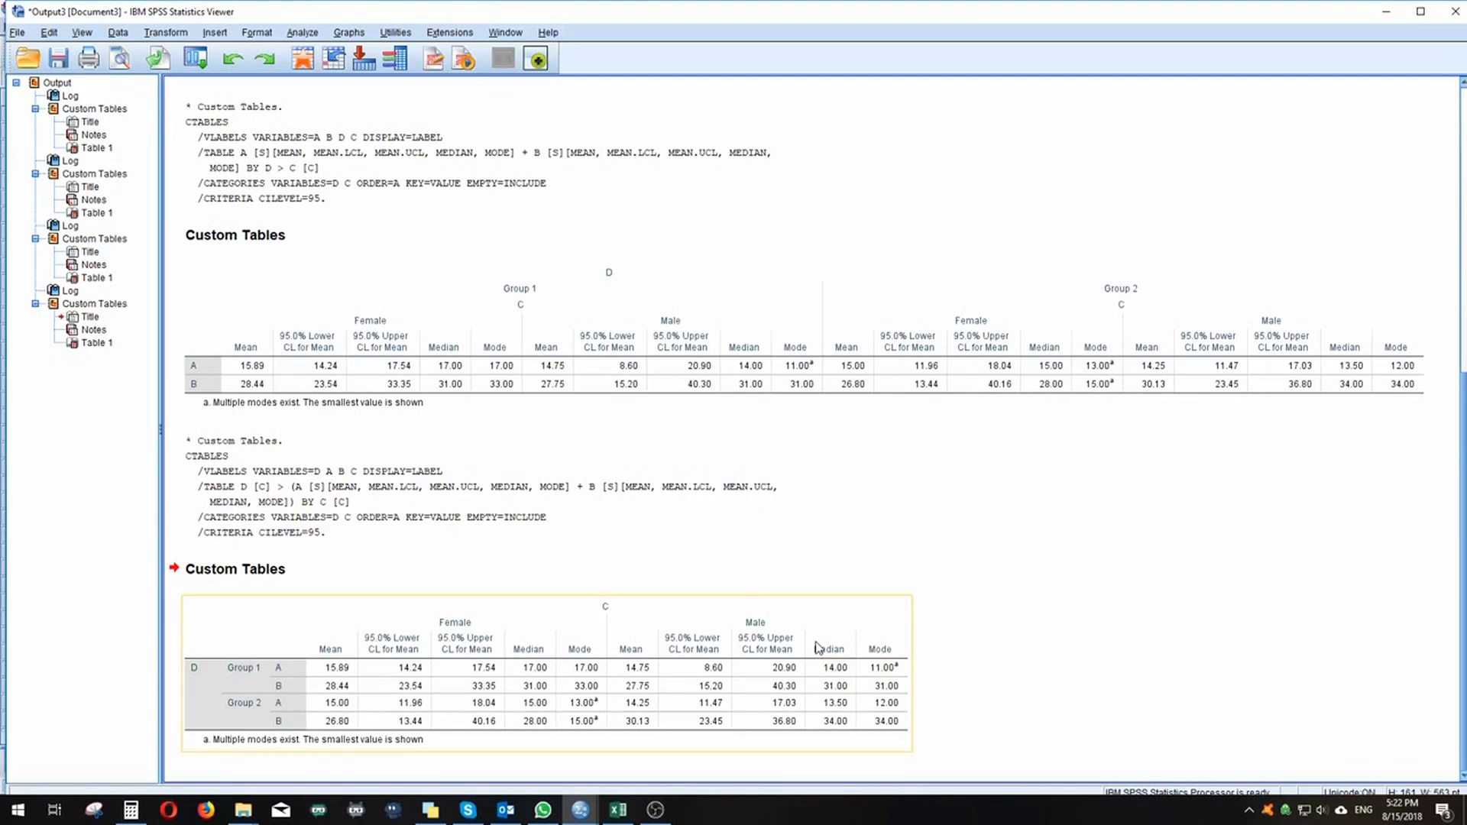
left_click(1077, 641)
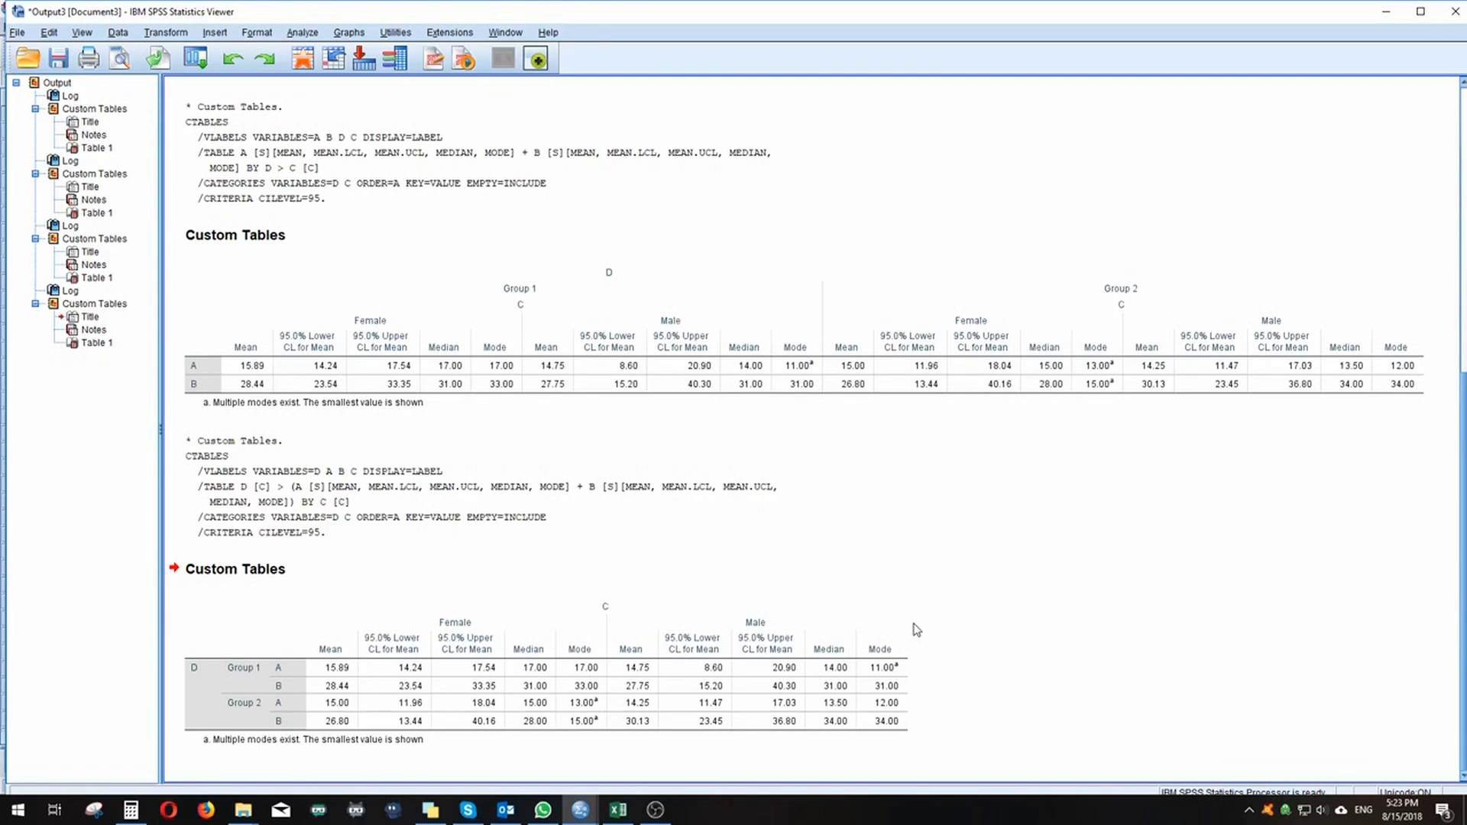
left_click(951, 535)
key("Down")
key("Down")
Reopen Custom Tables with the D-rows, C-columns layout and shift the dialog up-left.
left_click(301, 33)
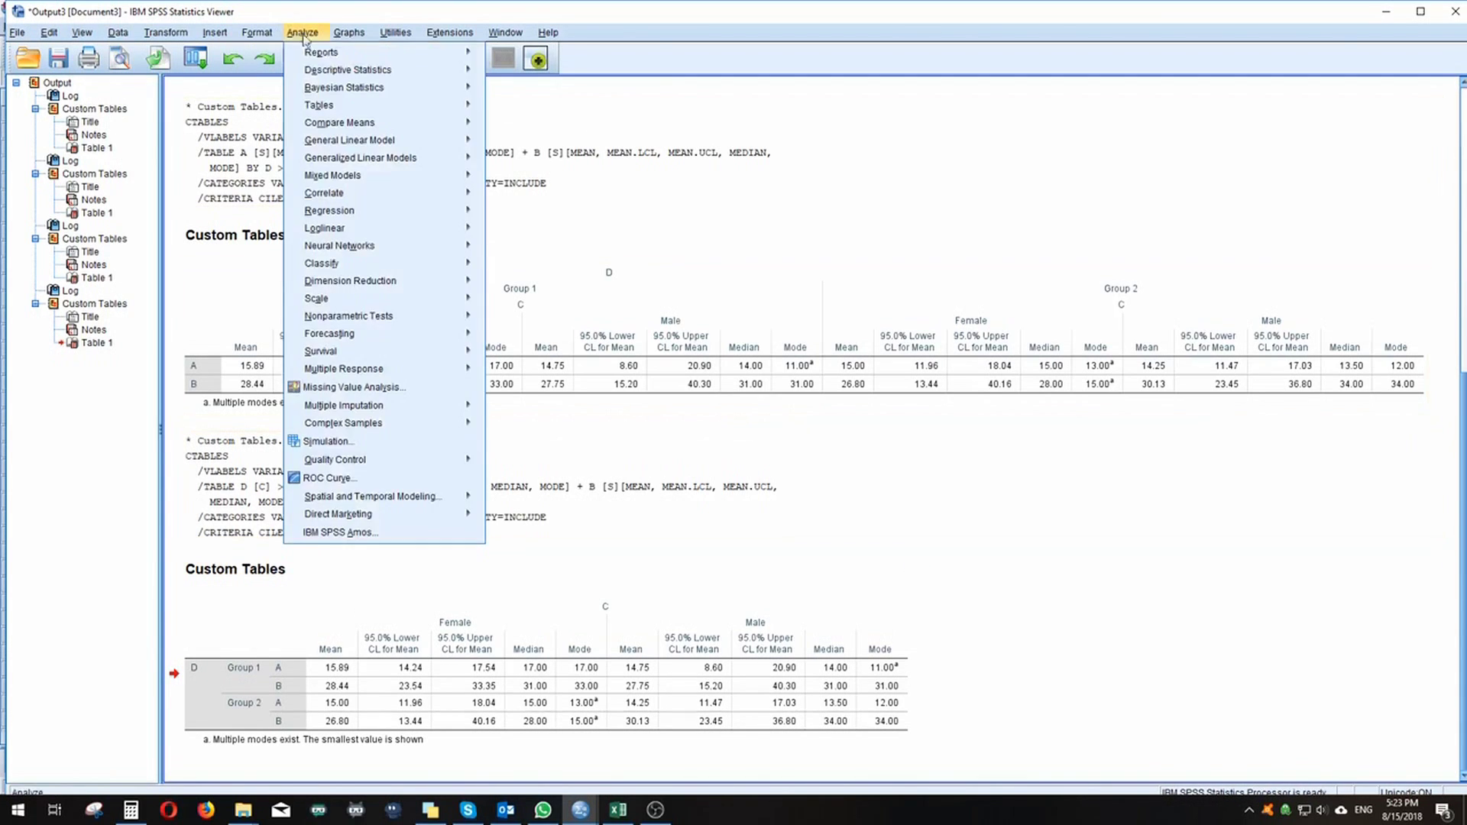
mouse_move(401, 69)
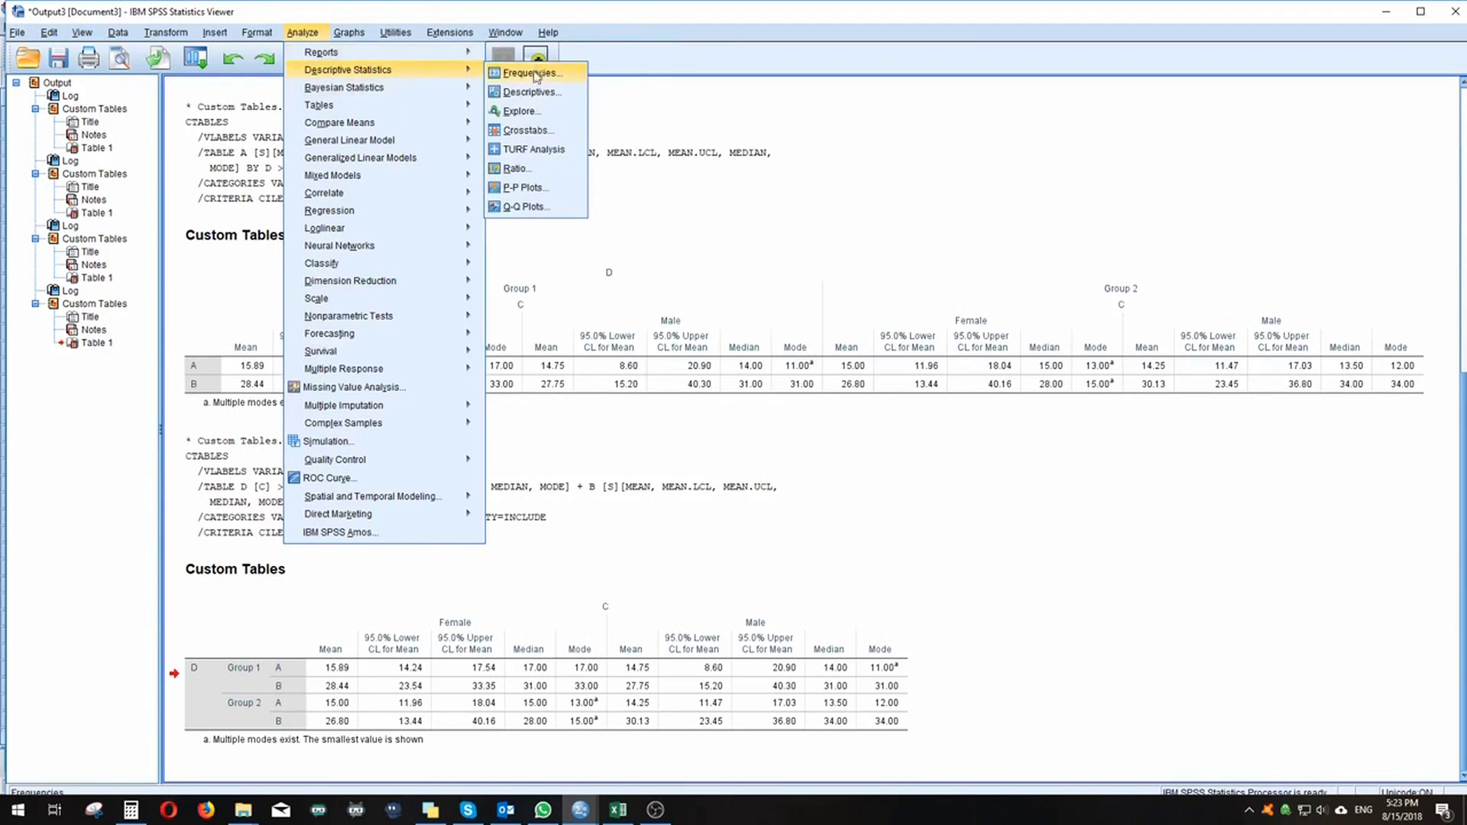
mouse_move(359, 34)
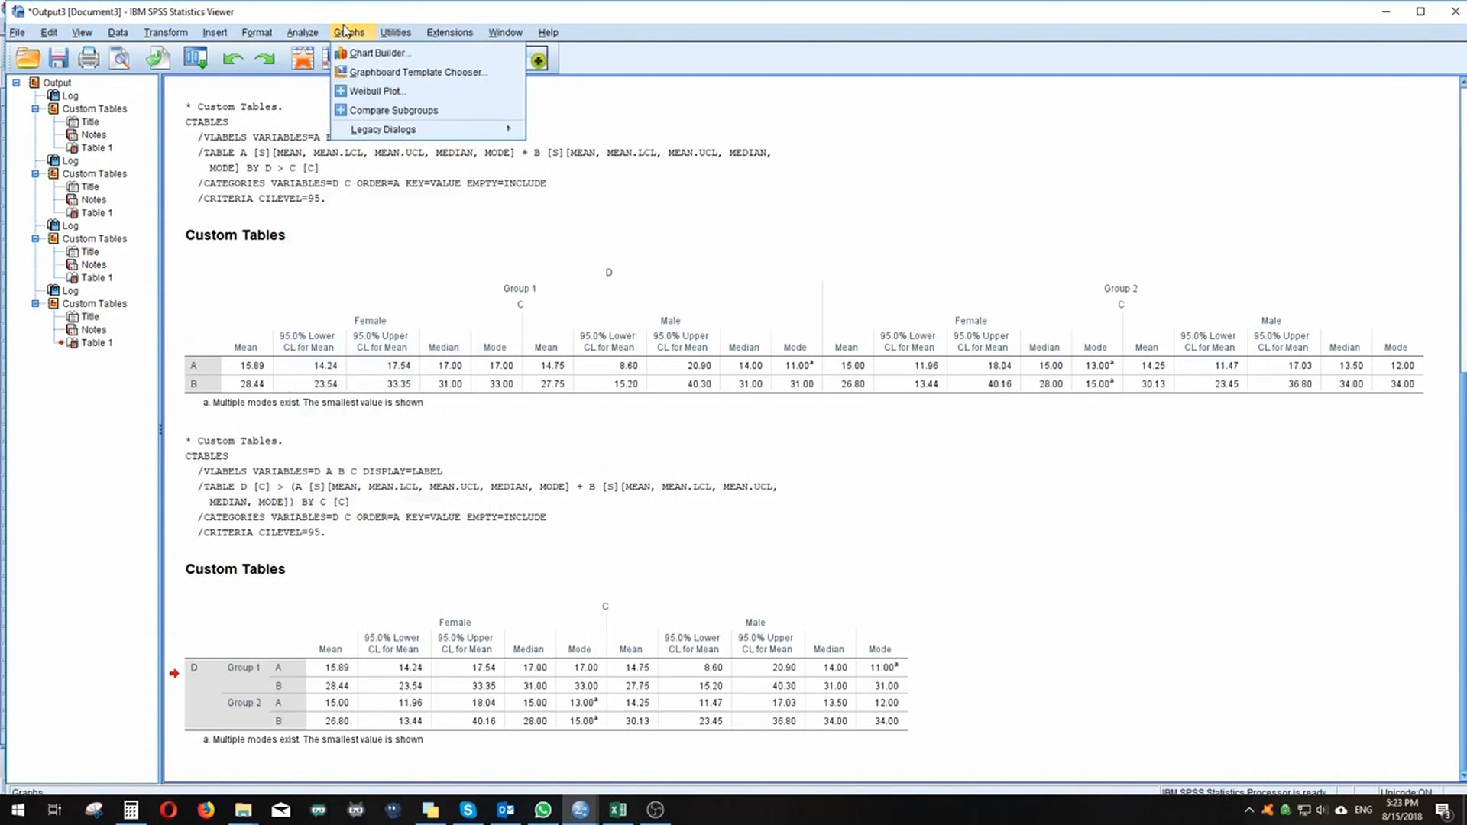
mouse_move(303, 32)
mouse_move(353, 70)
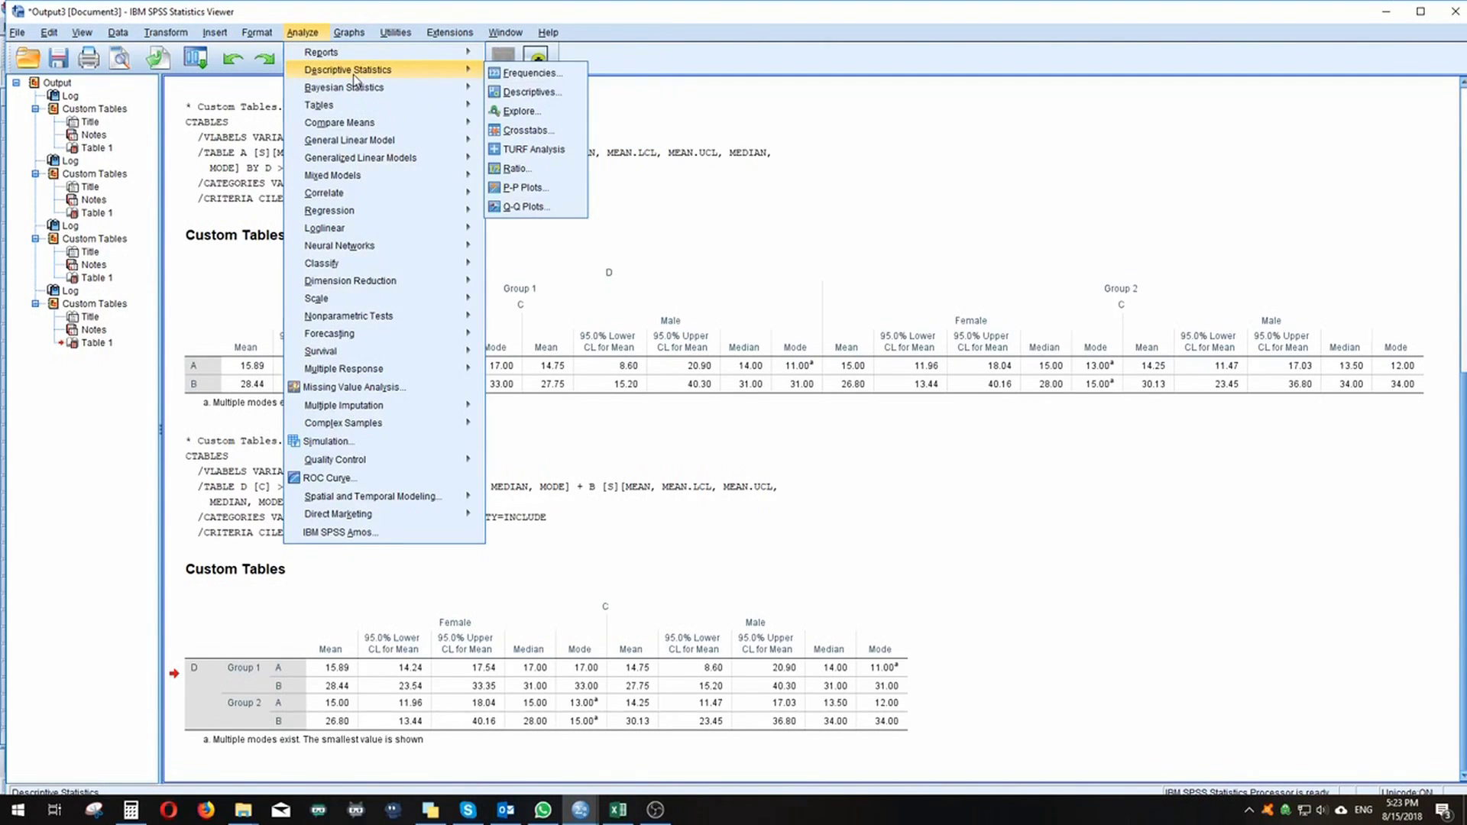
mouse_move(359, 105)
left_click(527, 113)
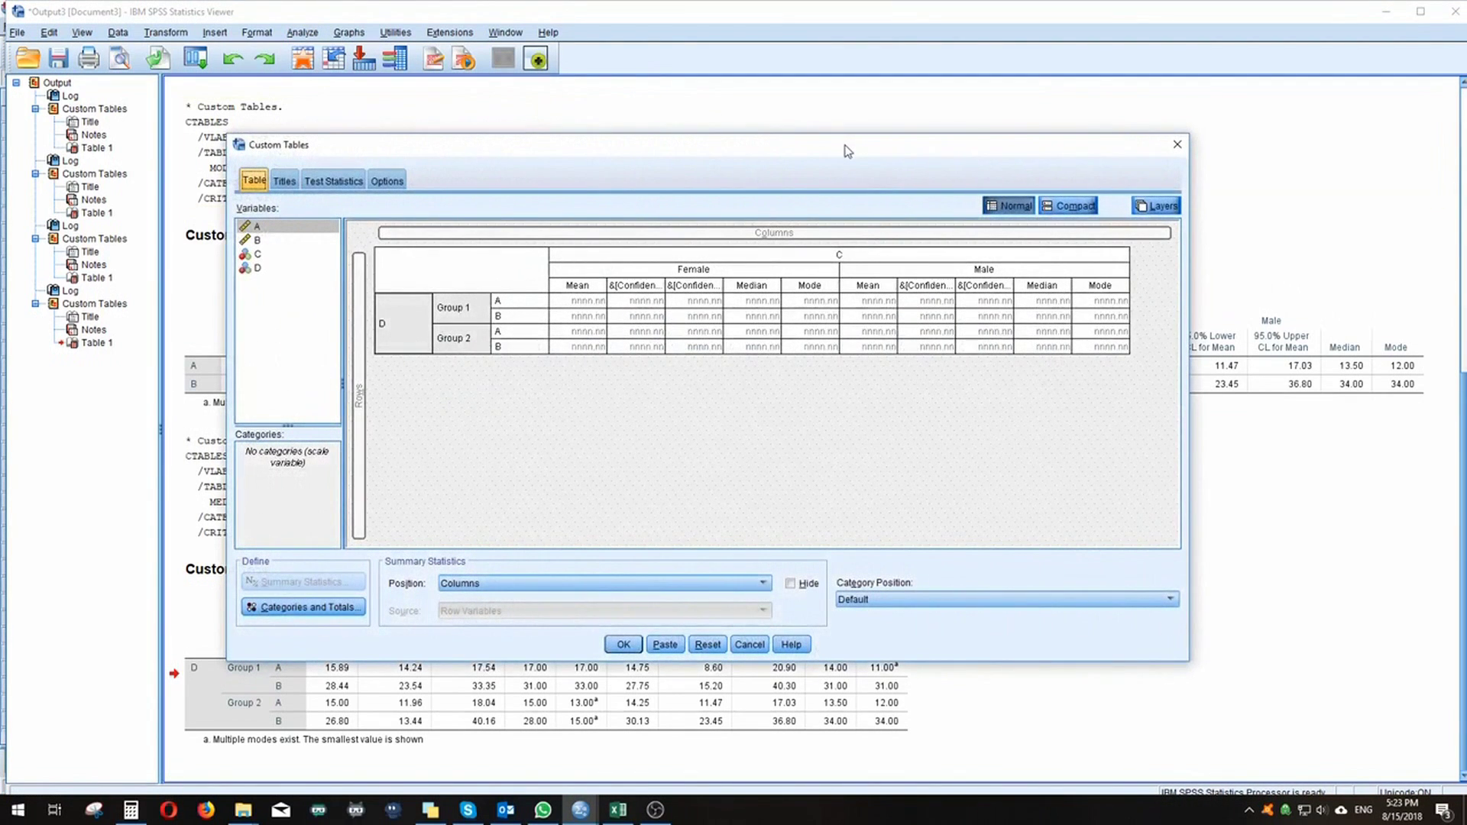
left_click_drag(764, 151, 648, 103)
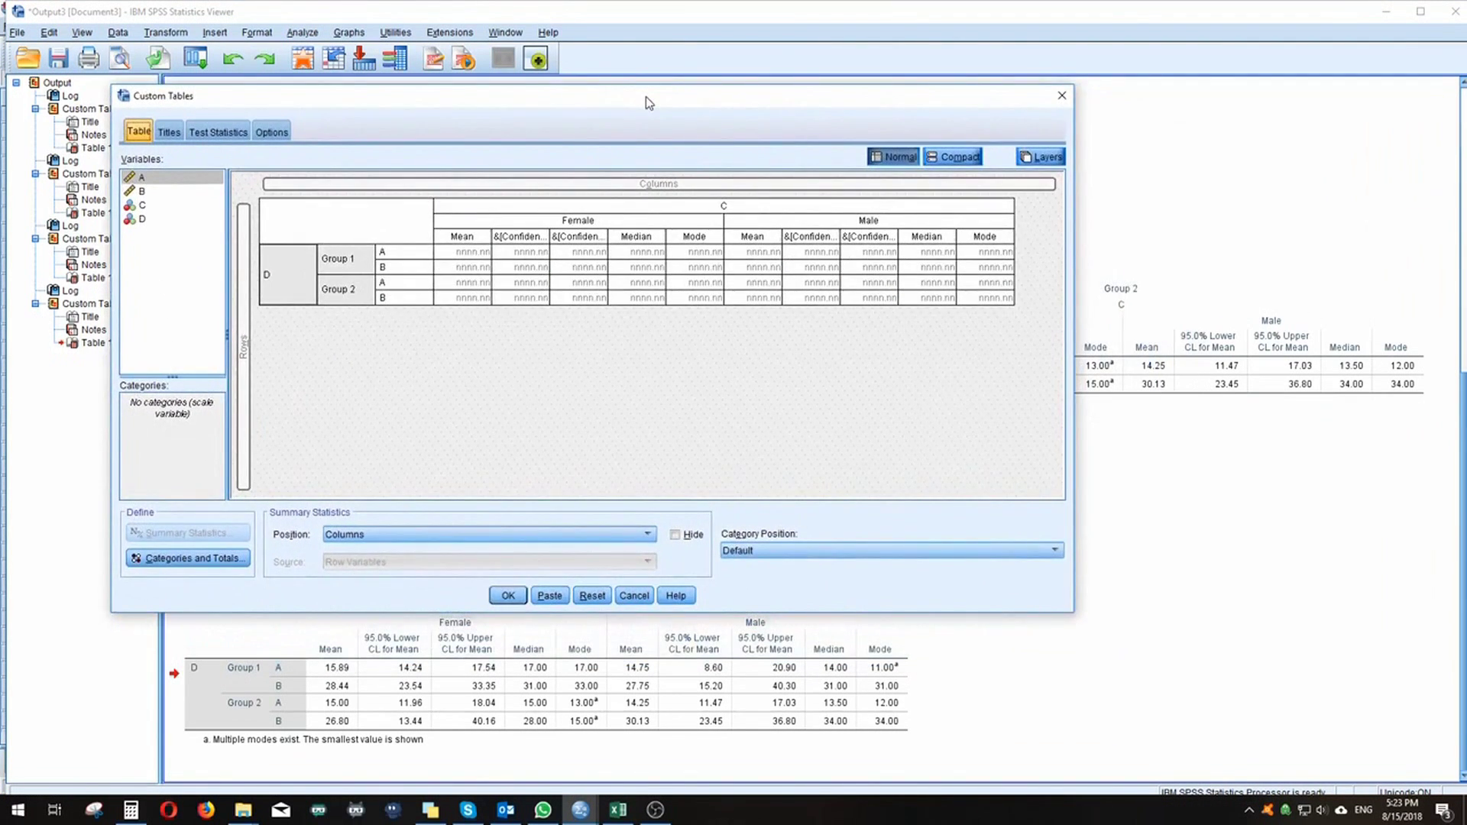